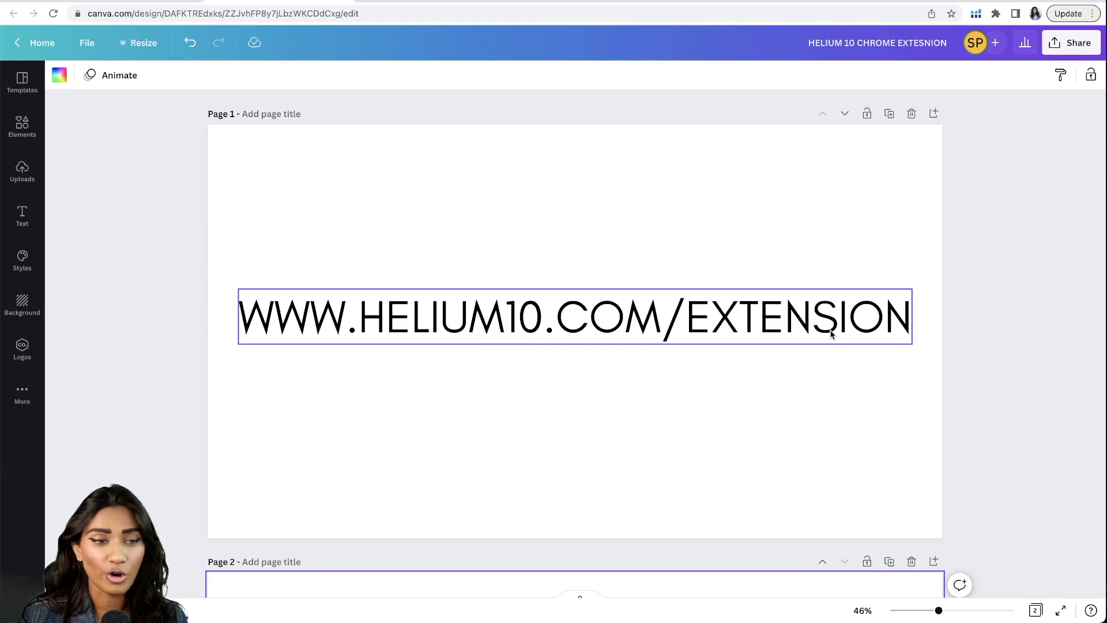
Switch to the Amazon home page and look over the tools offered by the Helium 10 extension
left_click(139, 3)
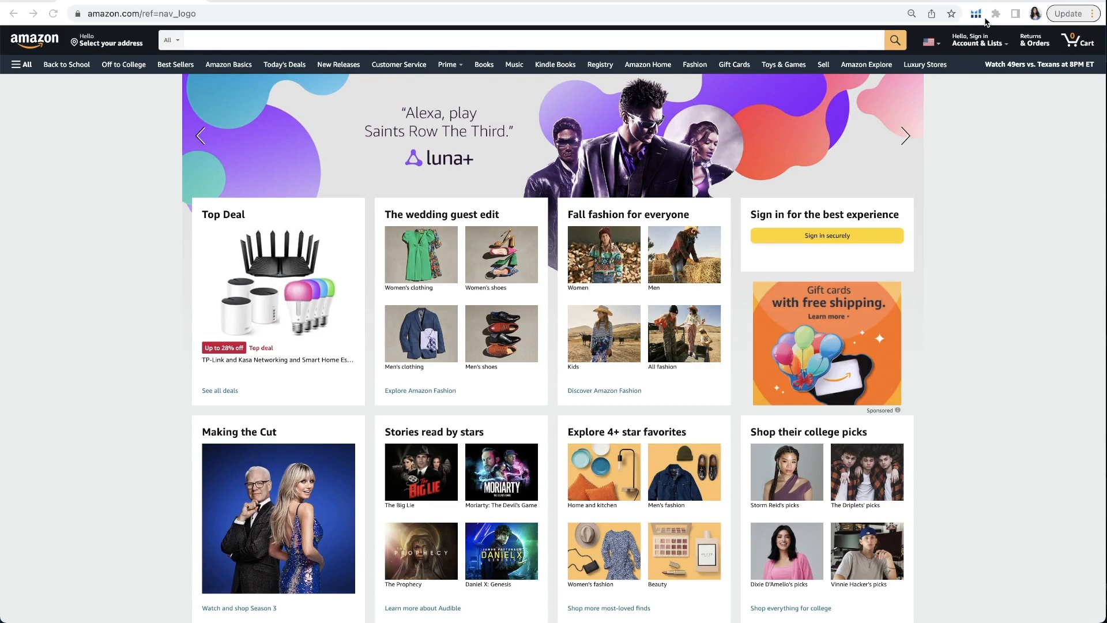
left_click(976, 14)
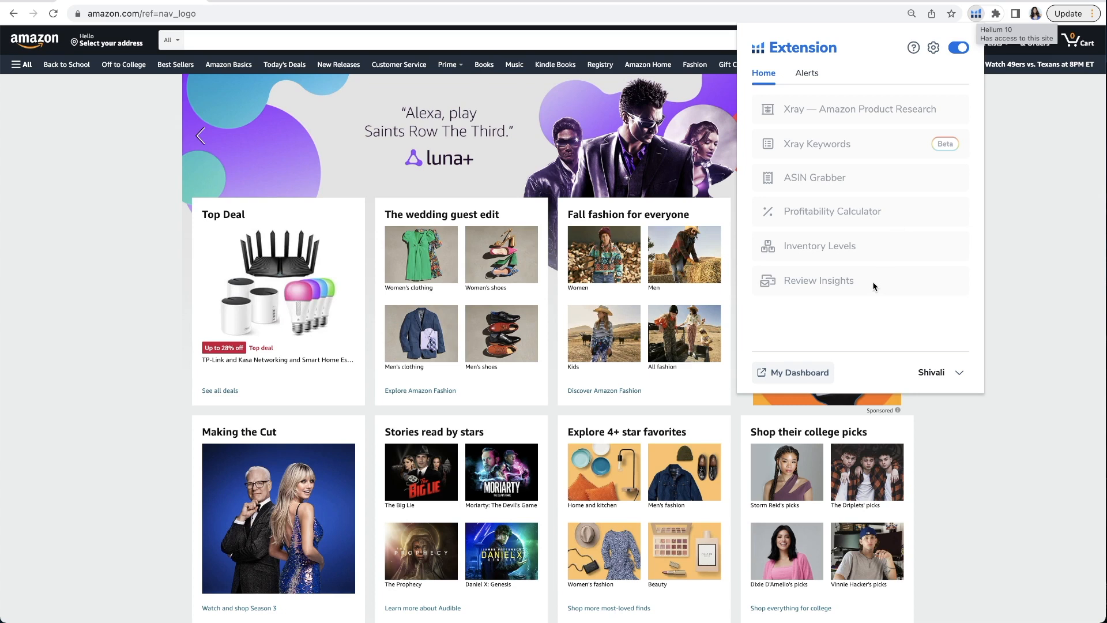
left_click(1055, 190)
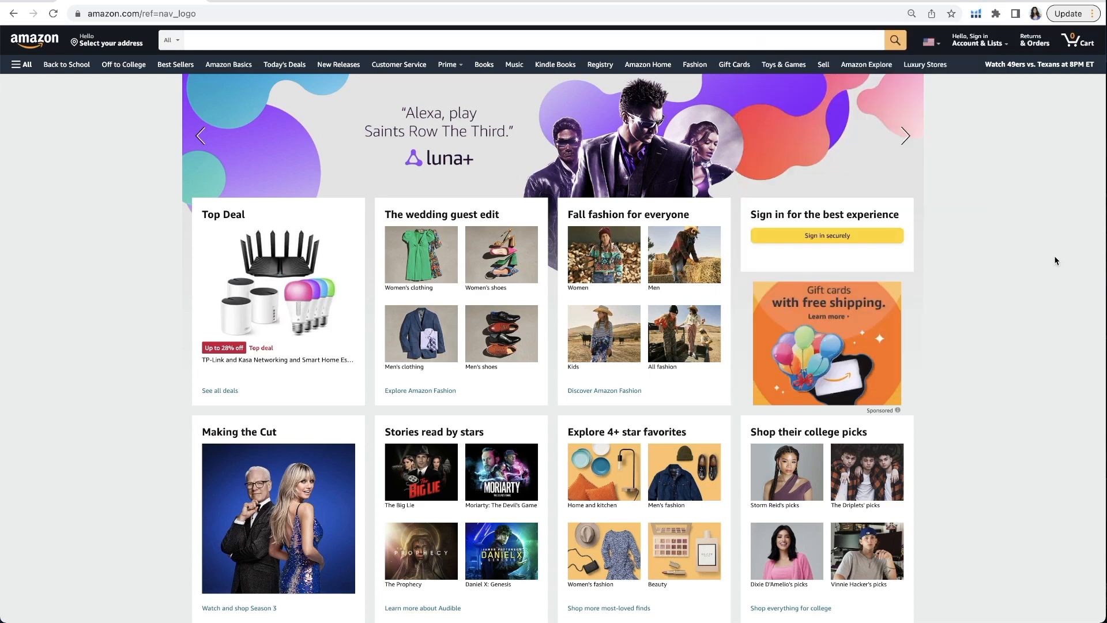
Enter "mindfulness" as the Amazon search term to bring up Helium 10 keyword suggestions
left_click(744, 40)
type("mindfuln")
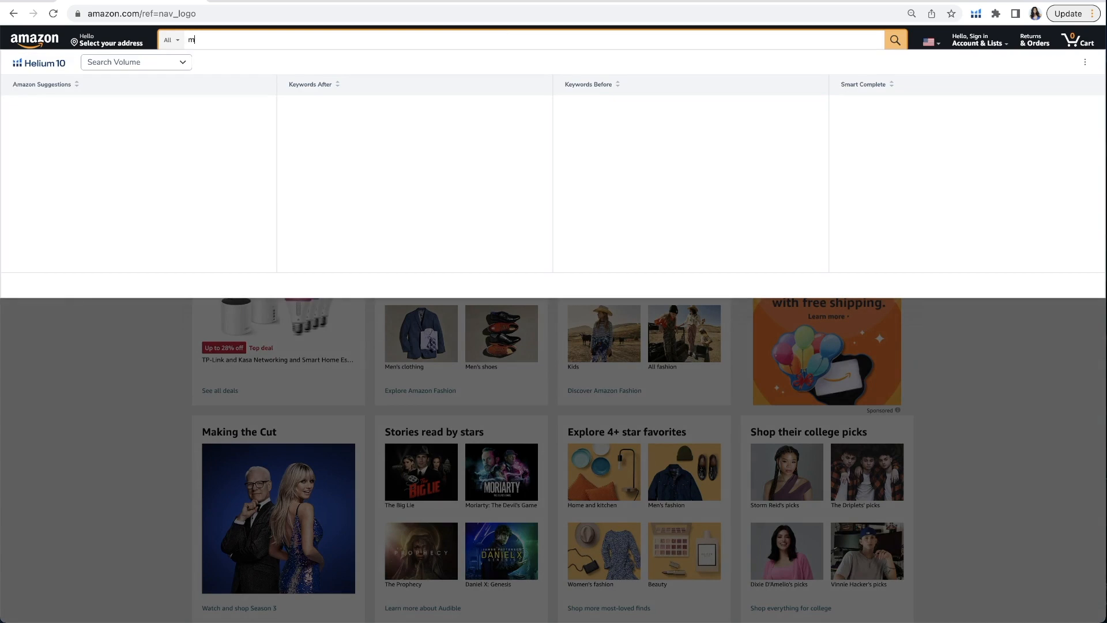
type("ess")
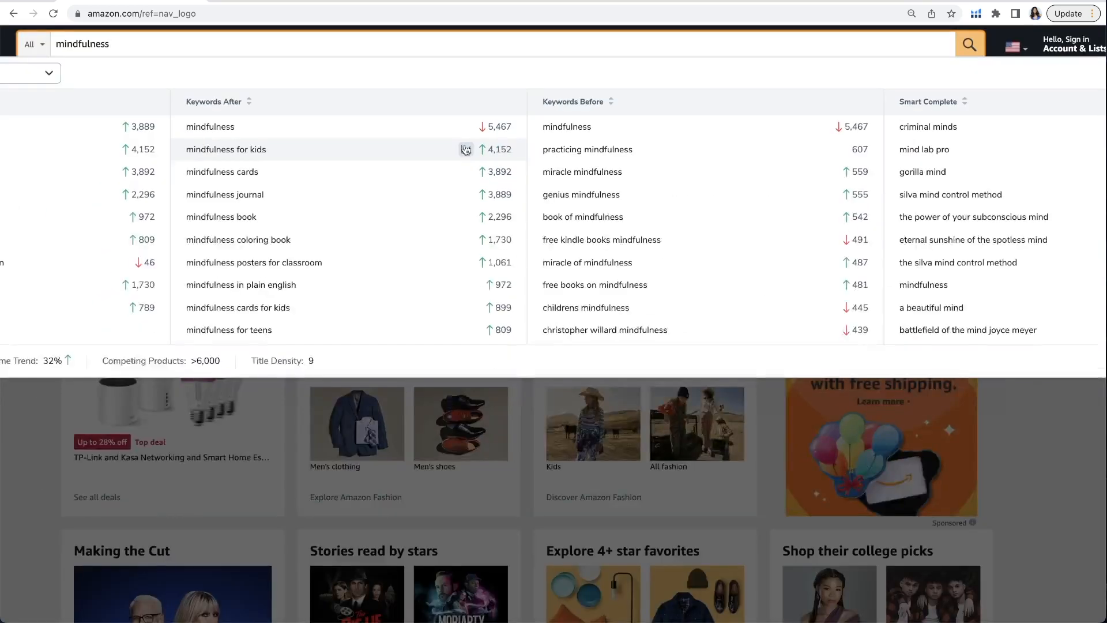
View the search volume history of "mindfulness for kids" over 90 days, 1 year and all time, zooming into mid-2020 to mid-2021
left_click(466, 158)
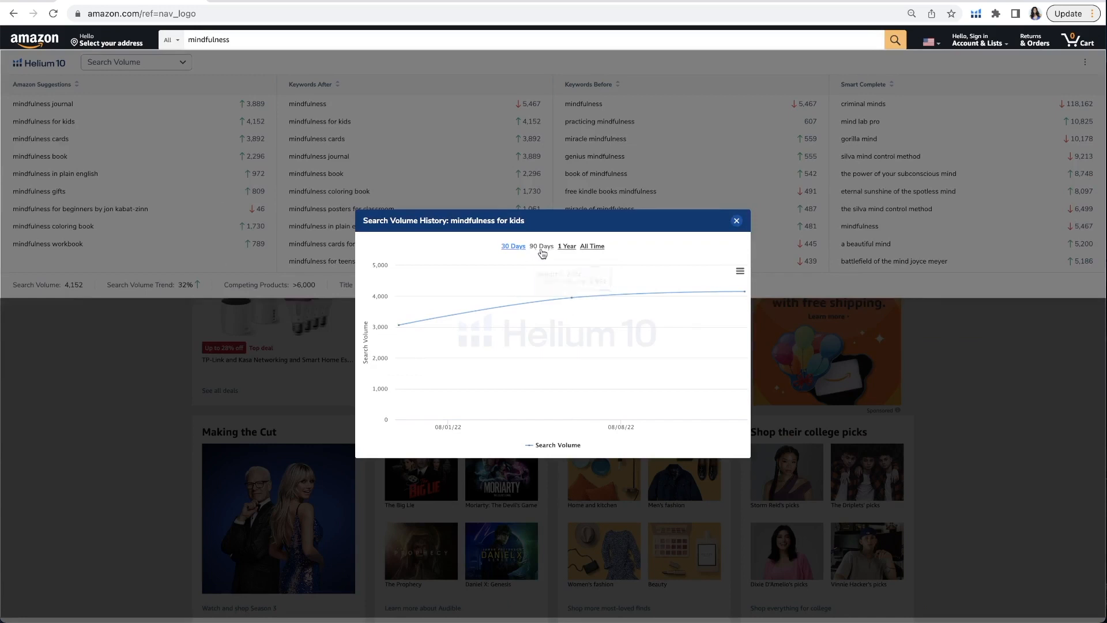
left_click(541, 247)
left_click(564, 248)
left_click(593, 246)
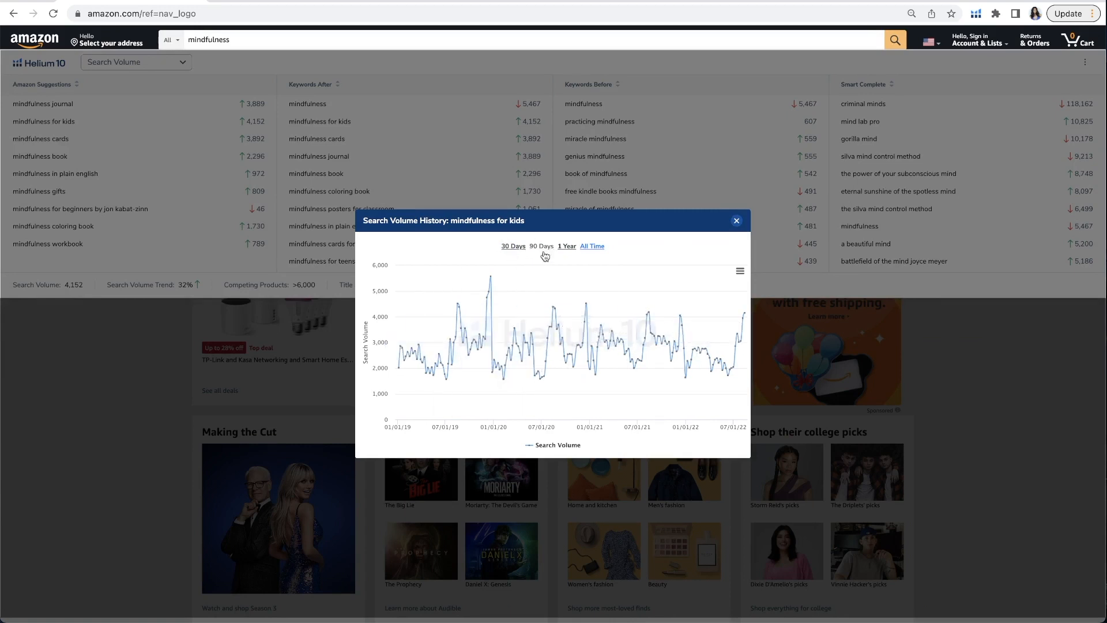
left_click_drag(538, 327, 631, 327)
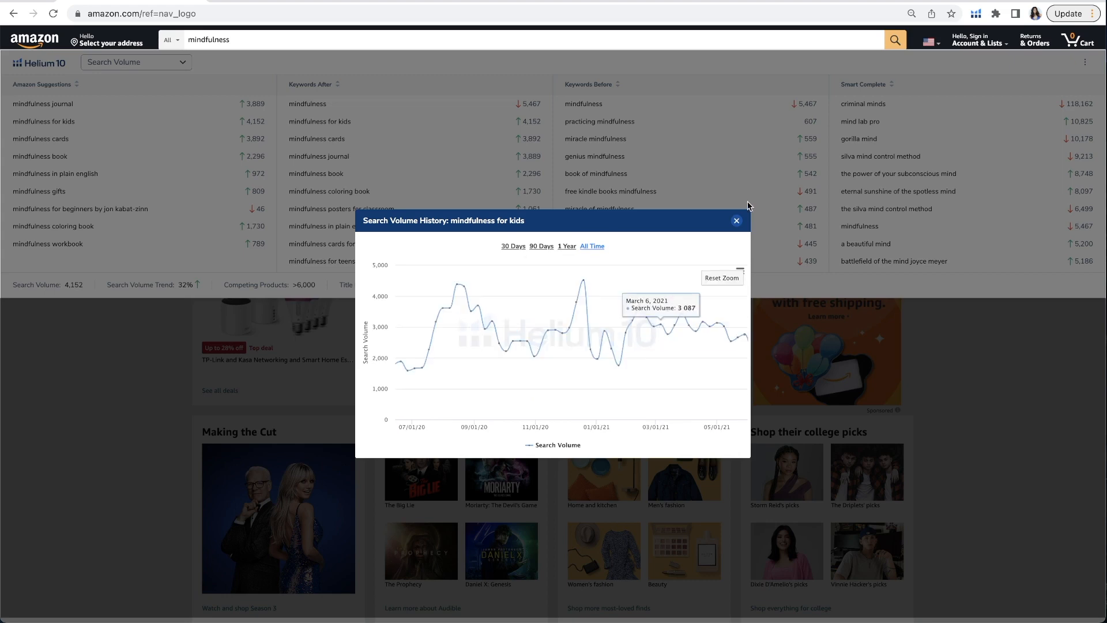
left_click(737, 221)
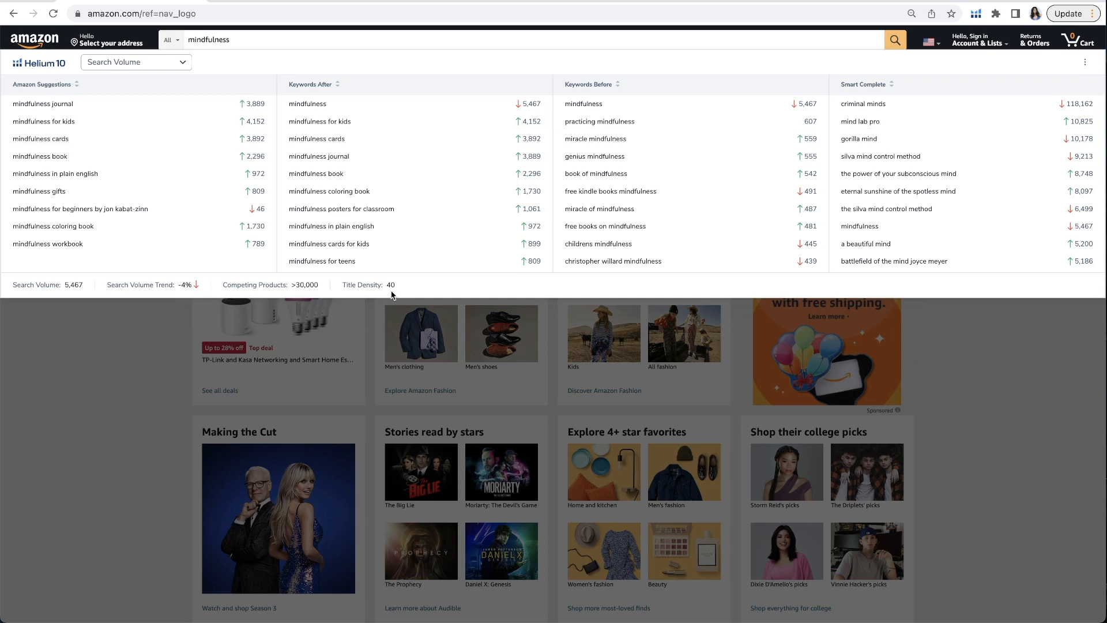
Search Amazon for the suggested keyword "mindfulness for kids" and examine the rank, seller and fulfillment data on the listed products
left_click(350, 123)
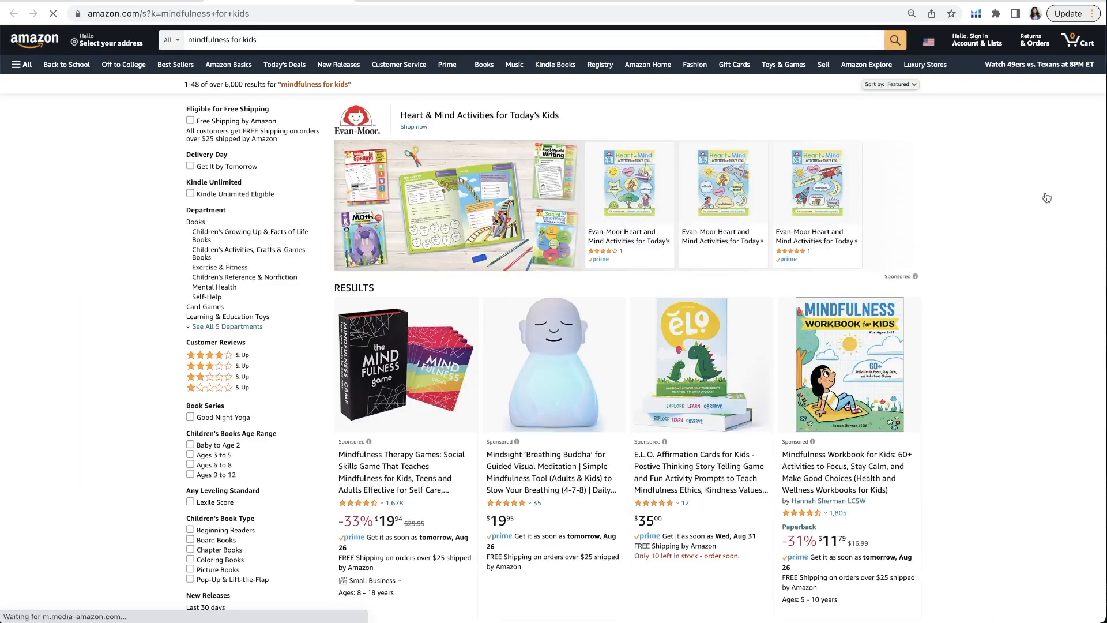
scroll(1054, 293, "down", 5)
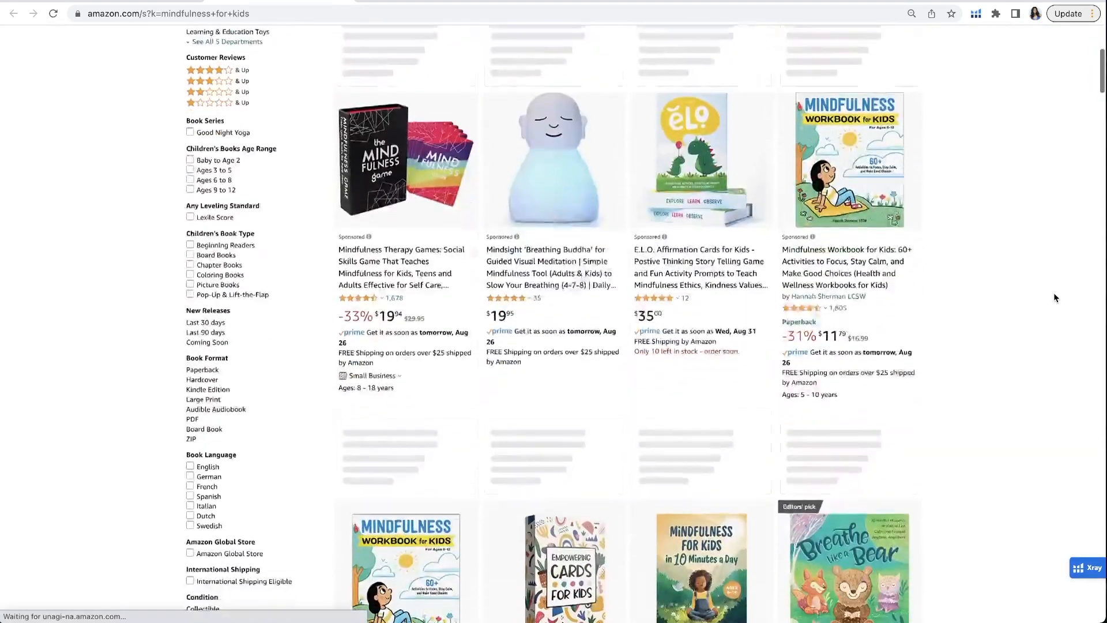
scroll(1054, 293, "up", 5)
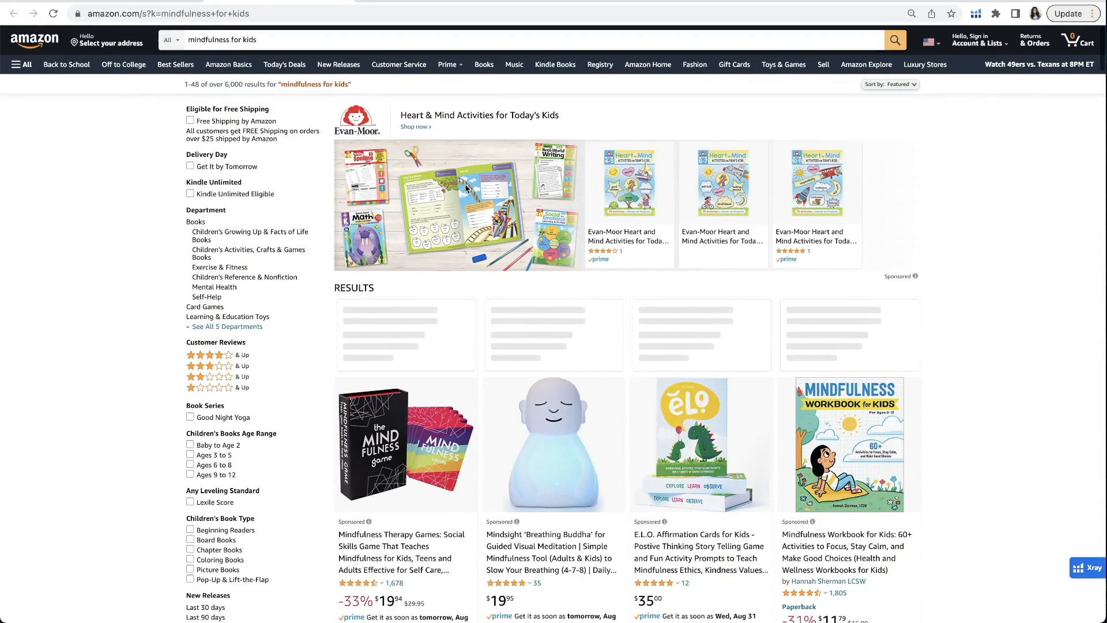
scroll(992, 324, "down", 5)
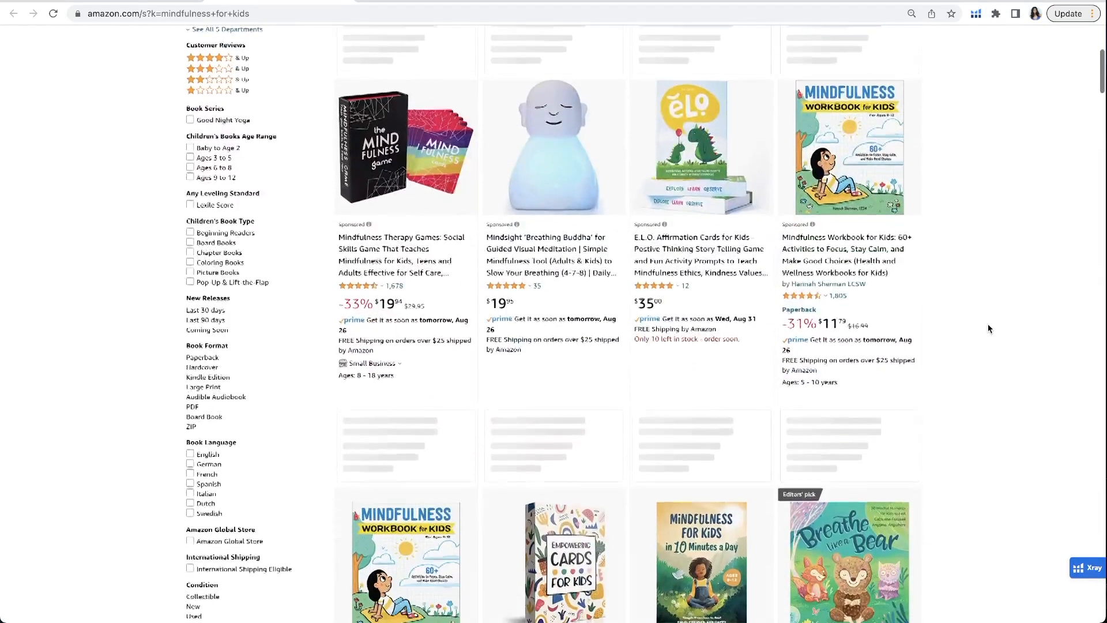
scroll(989, 329, "down", 1)
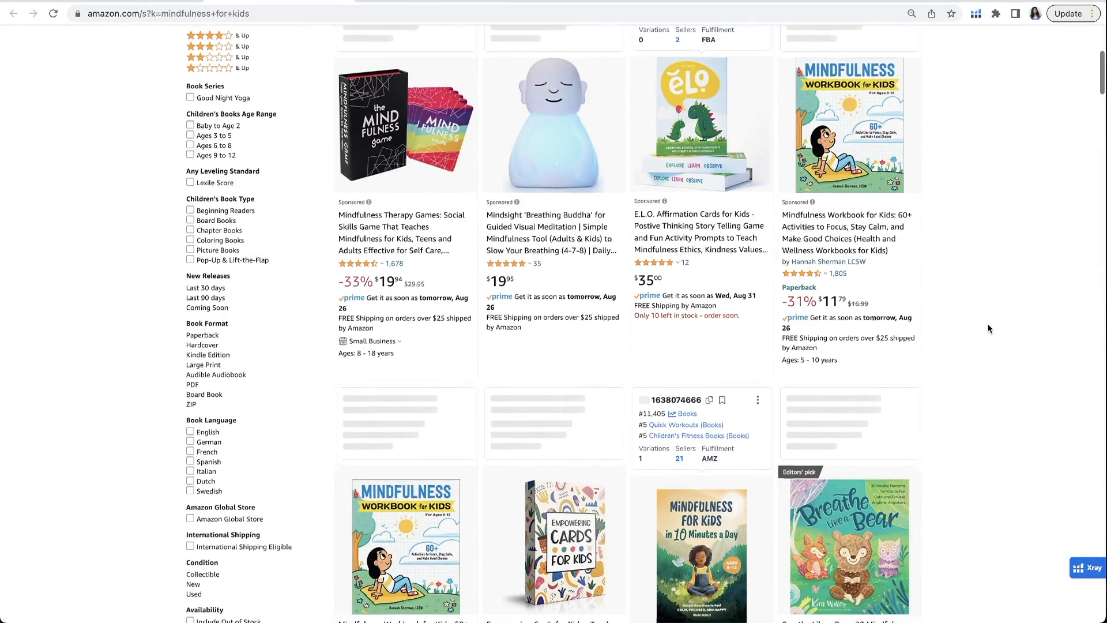
scroll(983, 223, "up", 1)
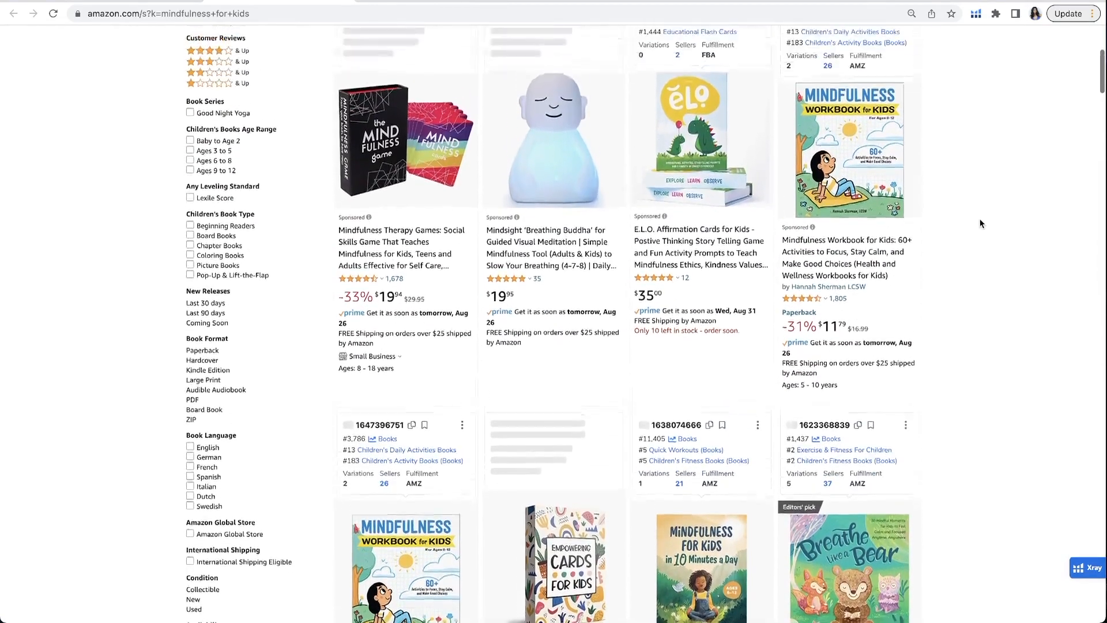
scroll(980, 224, "up", 3)
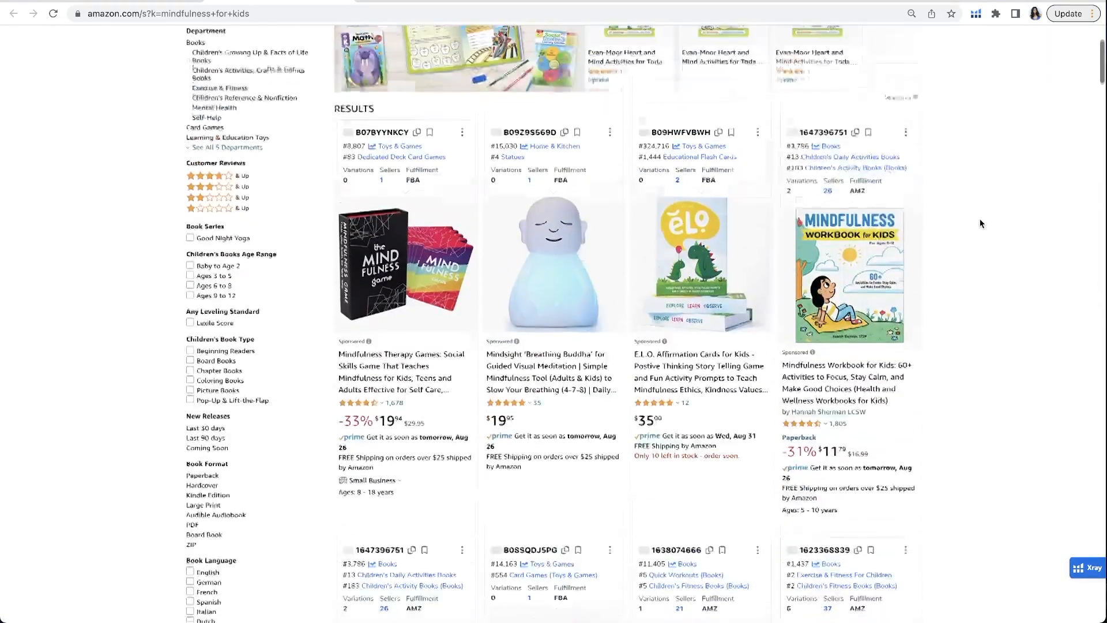
scroll(980, 220, "down", 1)
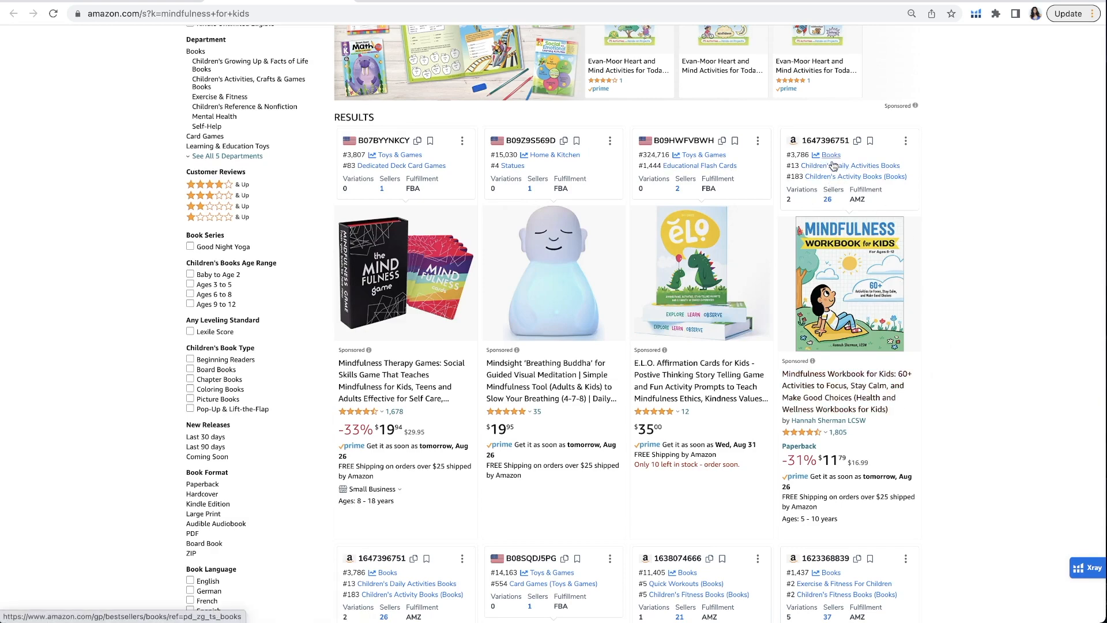
scroll(330, 231, "down", 6)
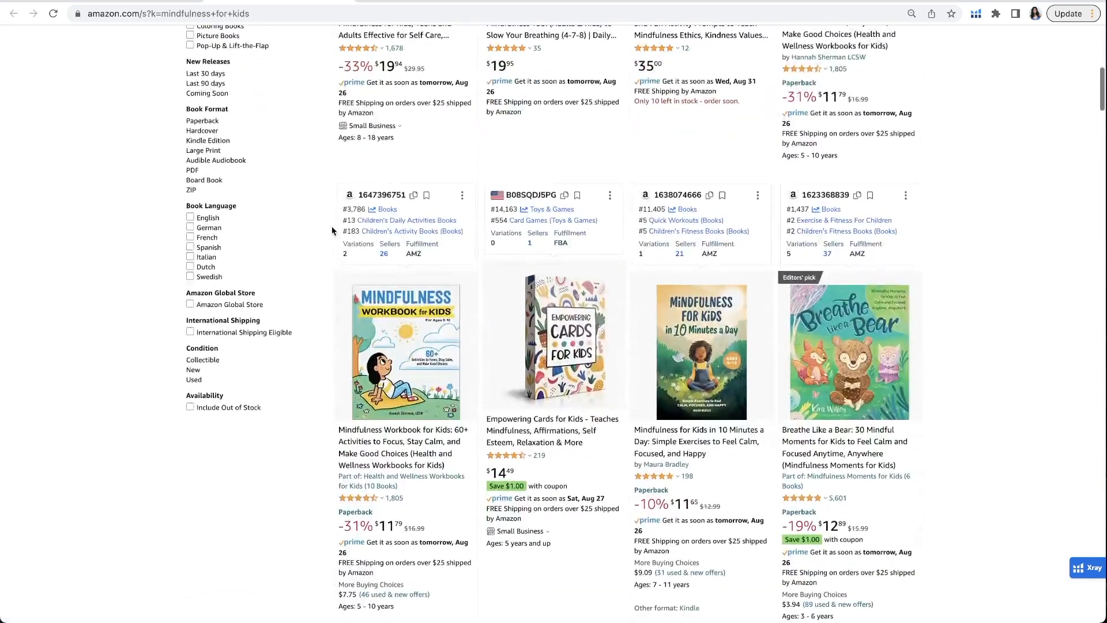
scroll(874, 228, "down", 3)
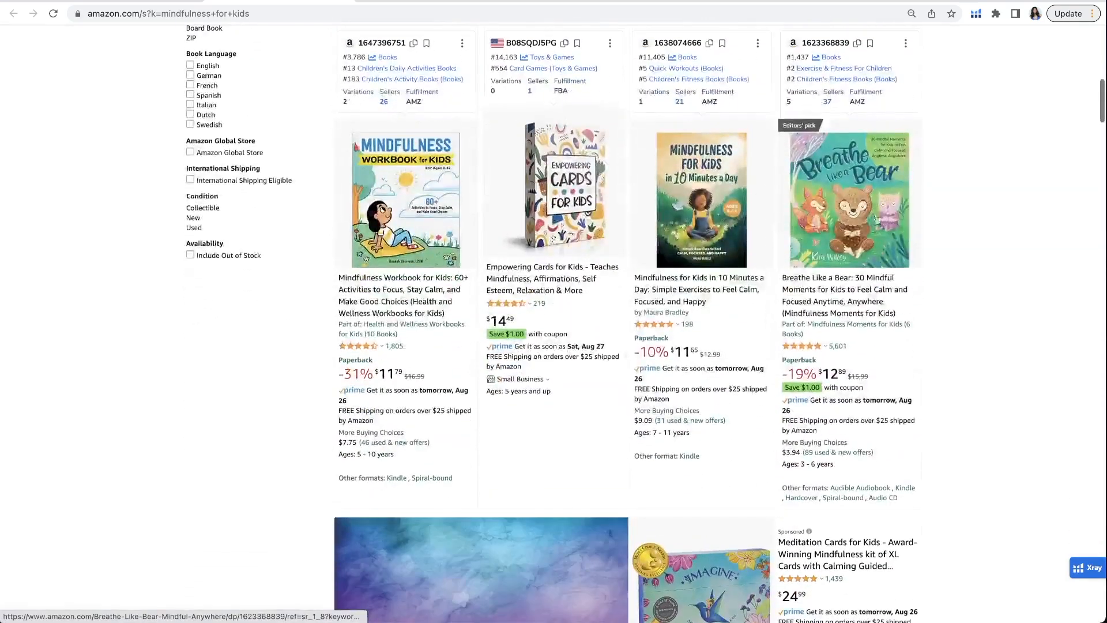
Run Helium 10's Xray Amazon Product Research on the "mindfulness for kids" results
scroll(874, 227, "up", 9)
left_click(981, 15)
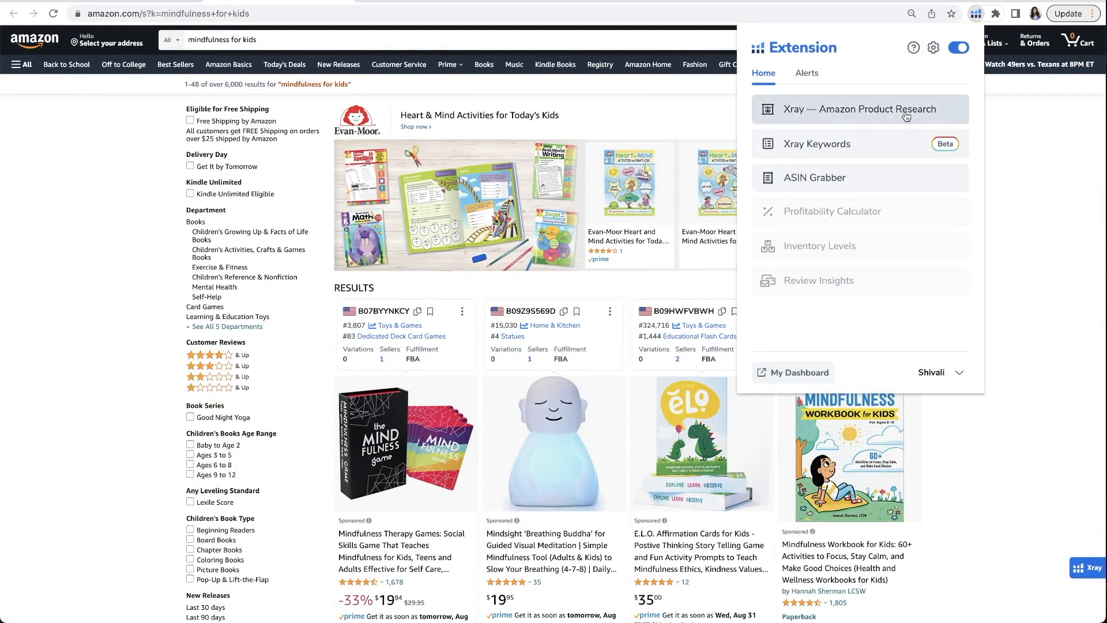
left_click(945, 115)
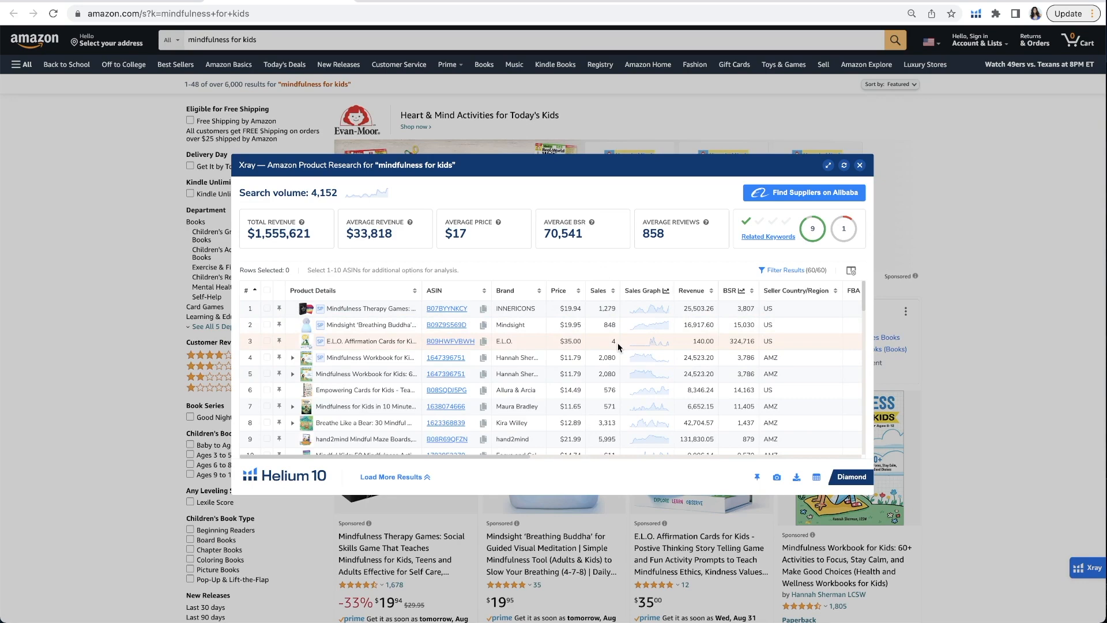
Check the sales chart of Mindfulness Therapy Games and examine the Xray table's columns from price through creation date
left_click(657, 316)
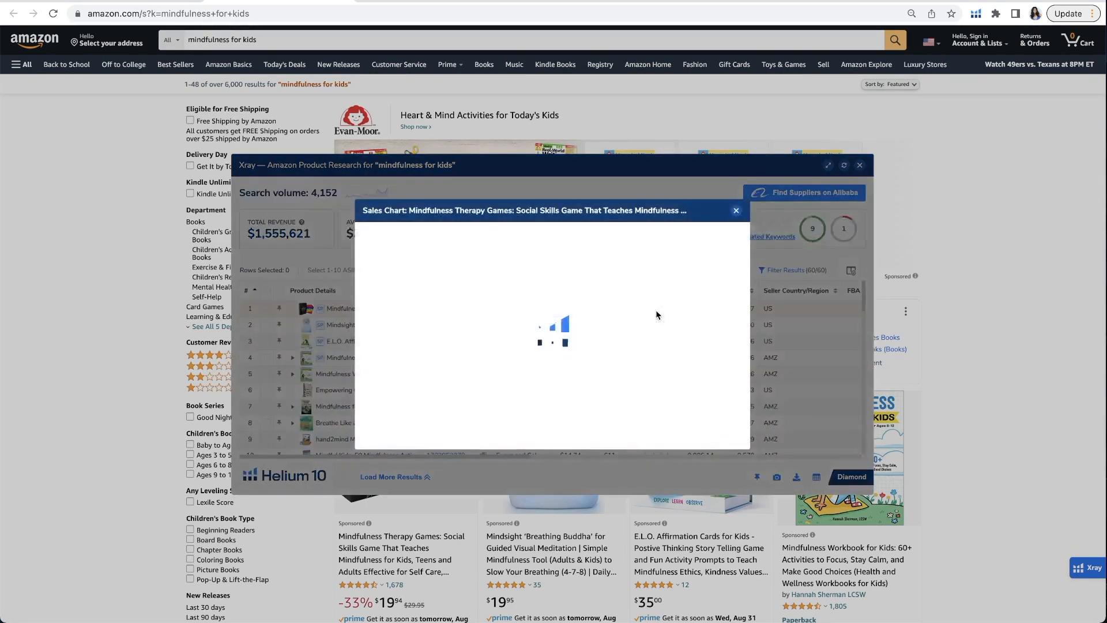
left_click(737, 212)
scroll(731, 324, "right", 5)
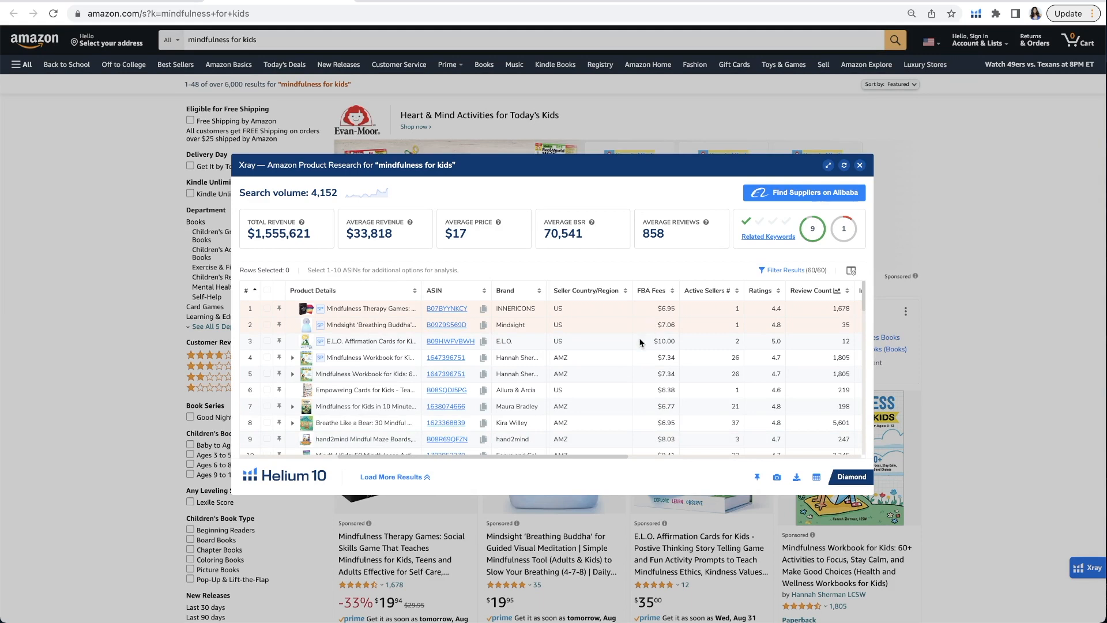
scroll(738, 369, "right", 2)
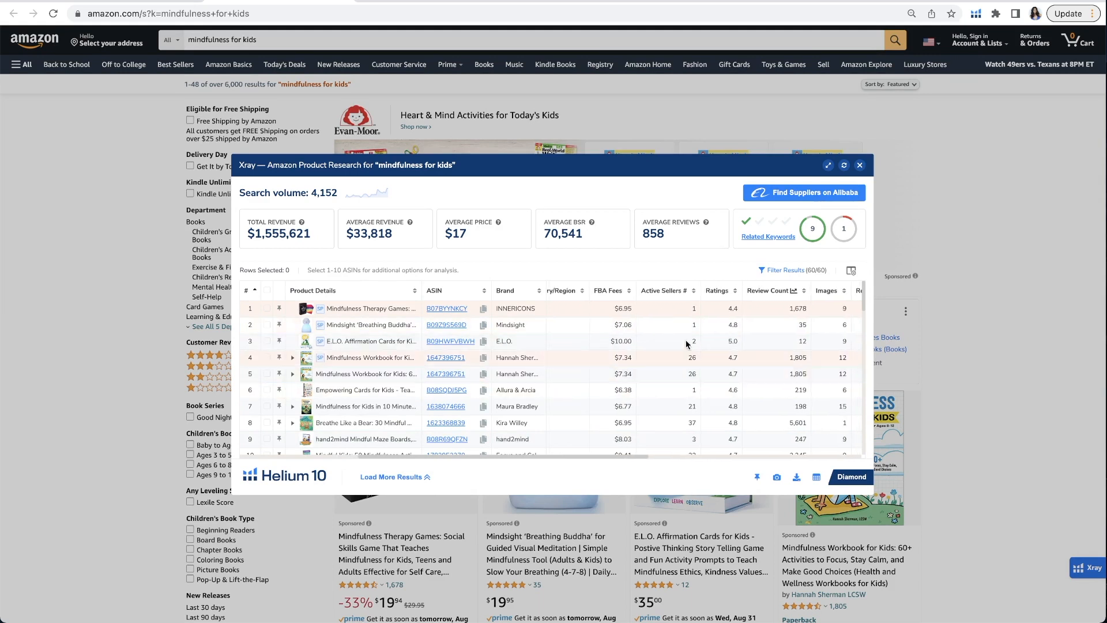
scroll(727, 362, "right", 1)
scroll(726, 366, "right", 5)
scroll(731, 374, "right", 5)
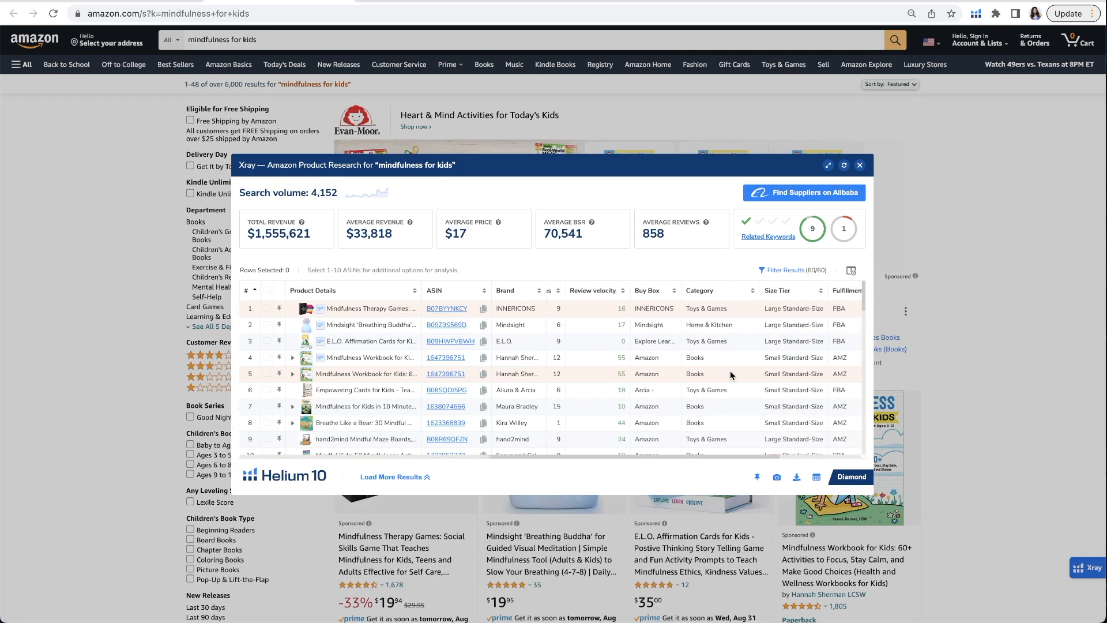
scroll(730, 371, "right", 3)
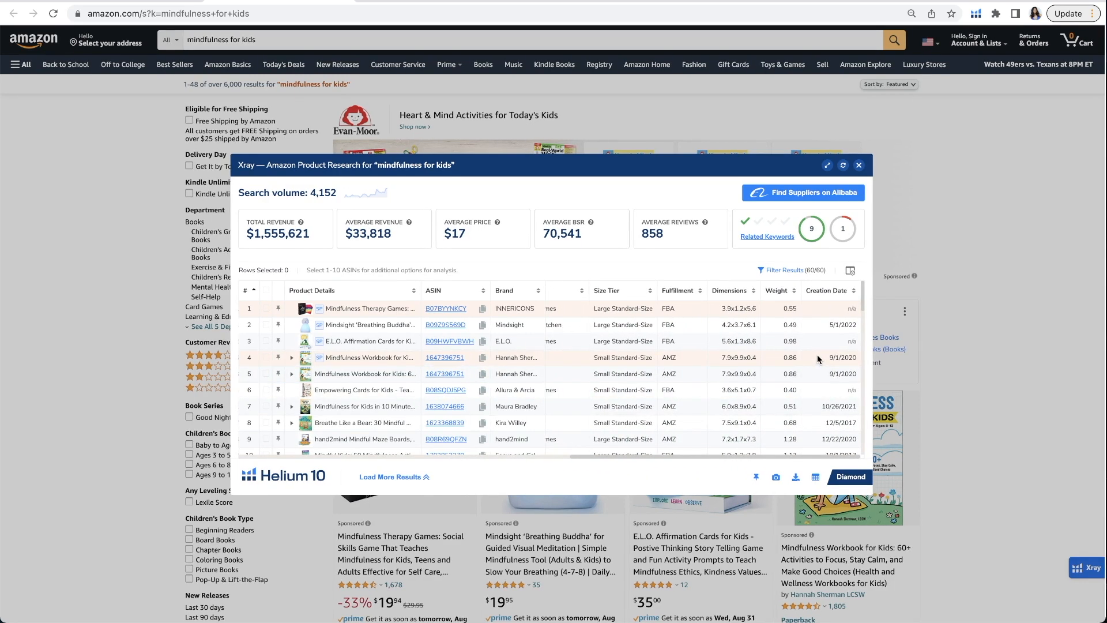
scroll(595, 392, "left", 10)
scroll(595, 392, "left", 5)
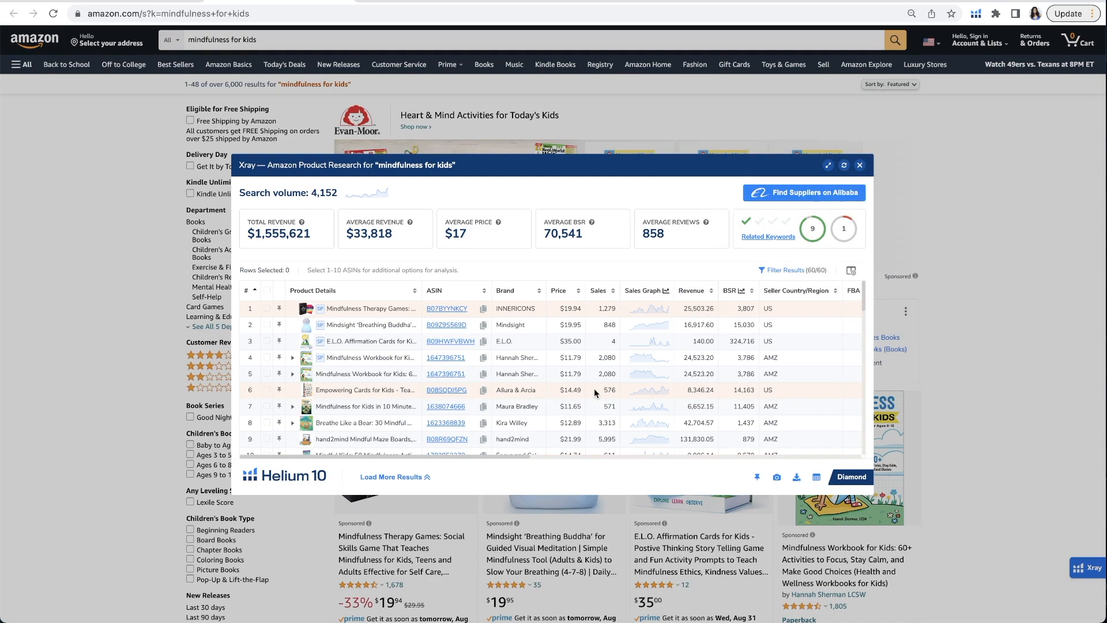
Select the sponsored Mindfulness Workbook for Kids and Mindfulness for Kids in 10 Minutes a Day in the Xray table
scroll(314, 353, "up", 5)
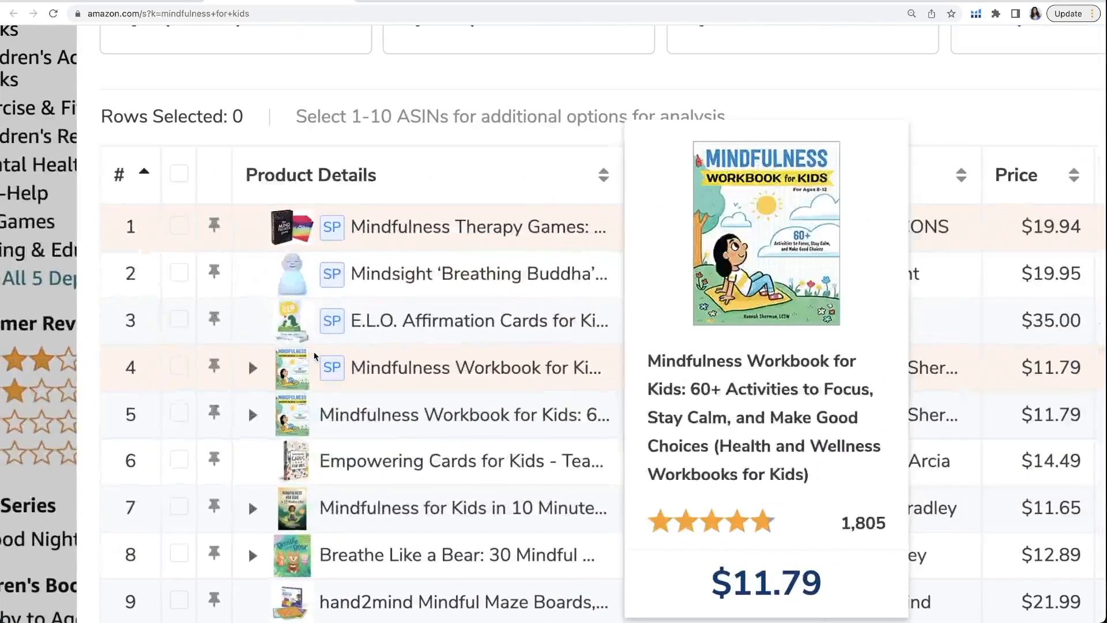
scroll(408, 368, "down", 1)
left_click(180, 323)
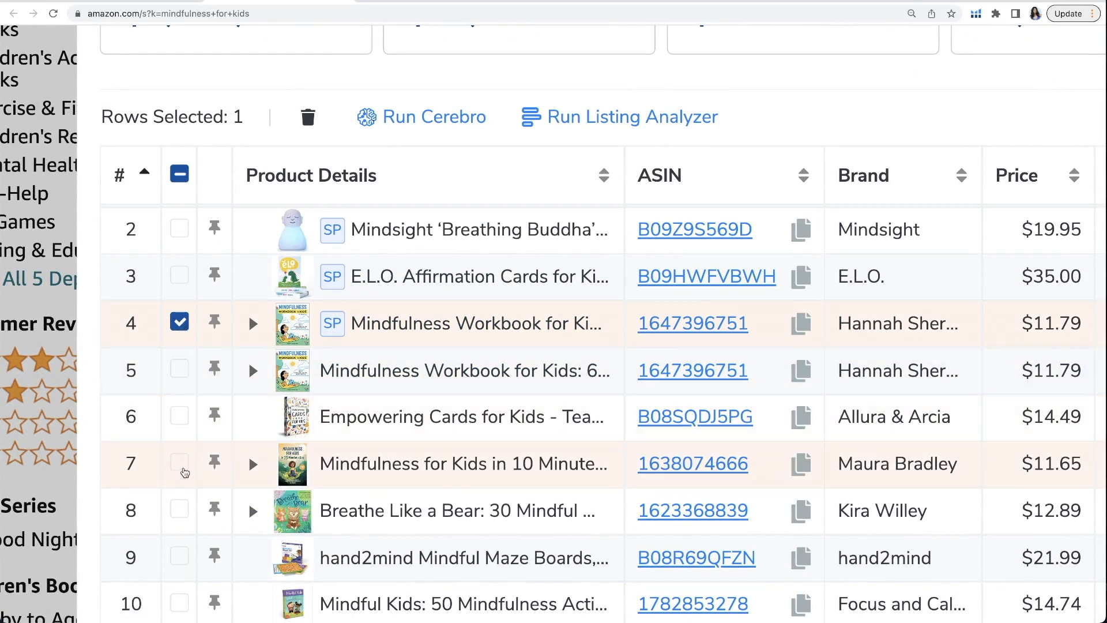
left_click(179, 463)
mouse_move(494, 468)
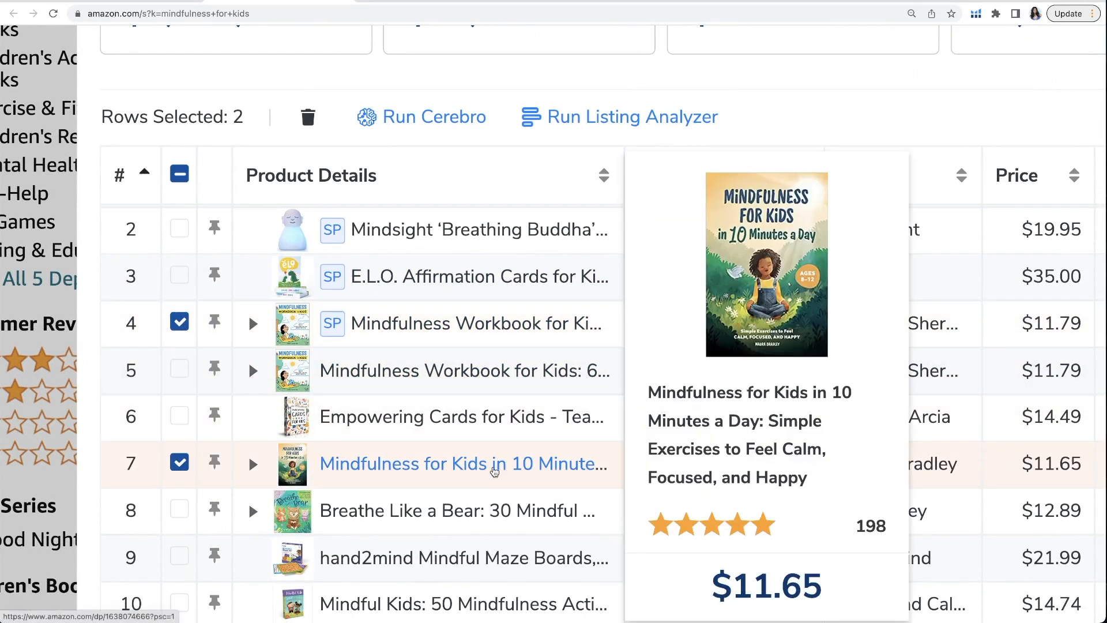
mouse_move(451, 325)
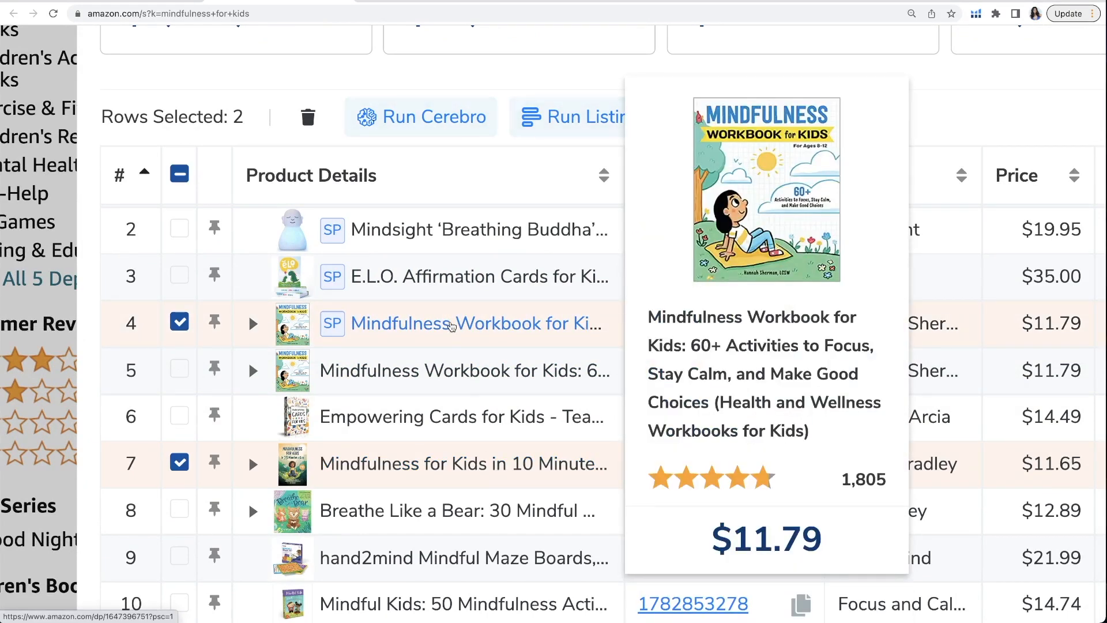
Add Breathe Like a Bear and Mindfulness Activities Book For Kids Ages 4-8 to the selected Xray products
scroll(451, 326, "down", 3)
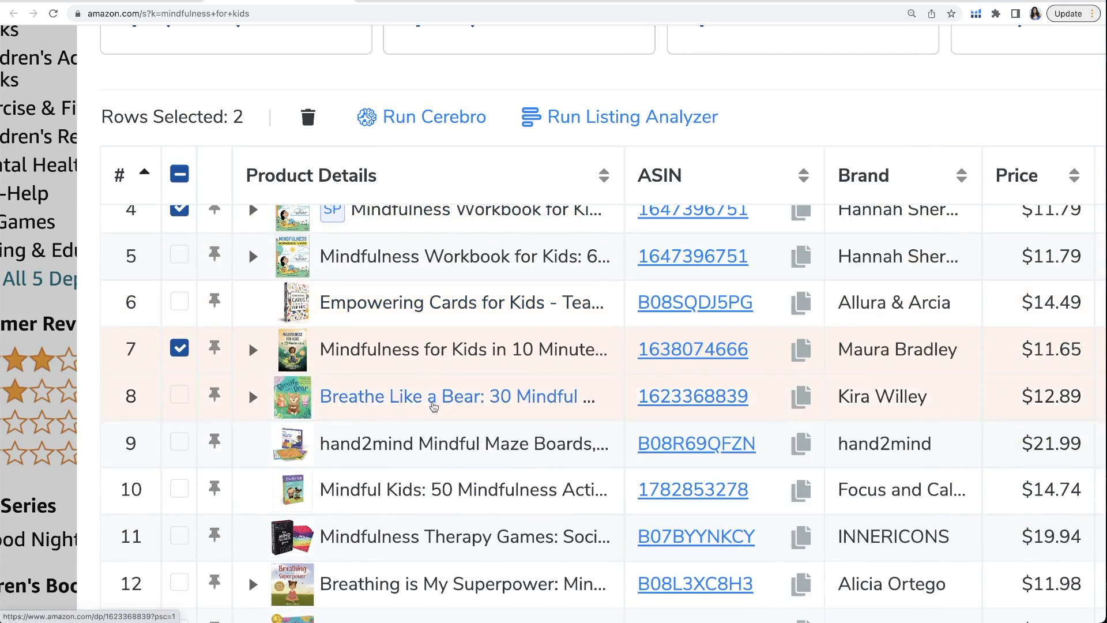
mouse_move(434, 407)
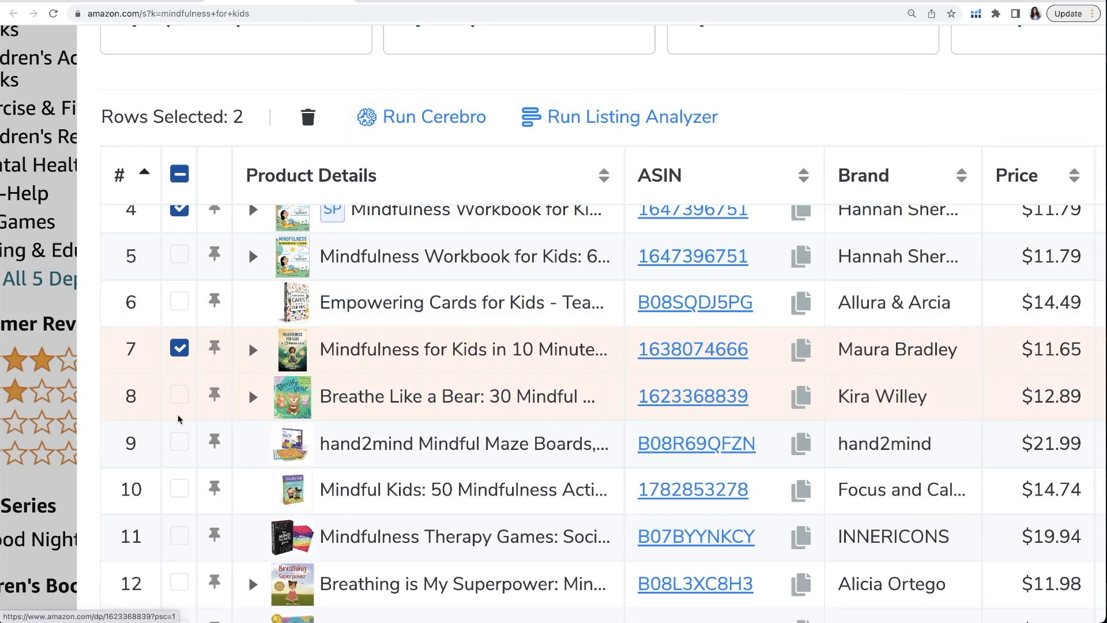
left_click(186, 397)
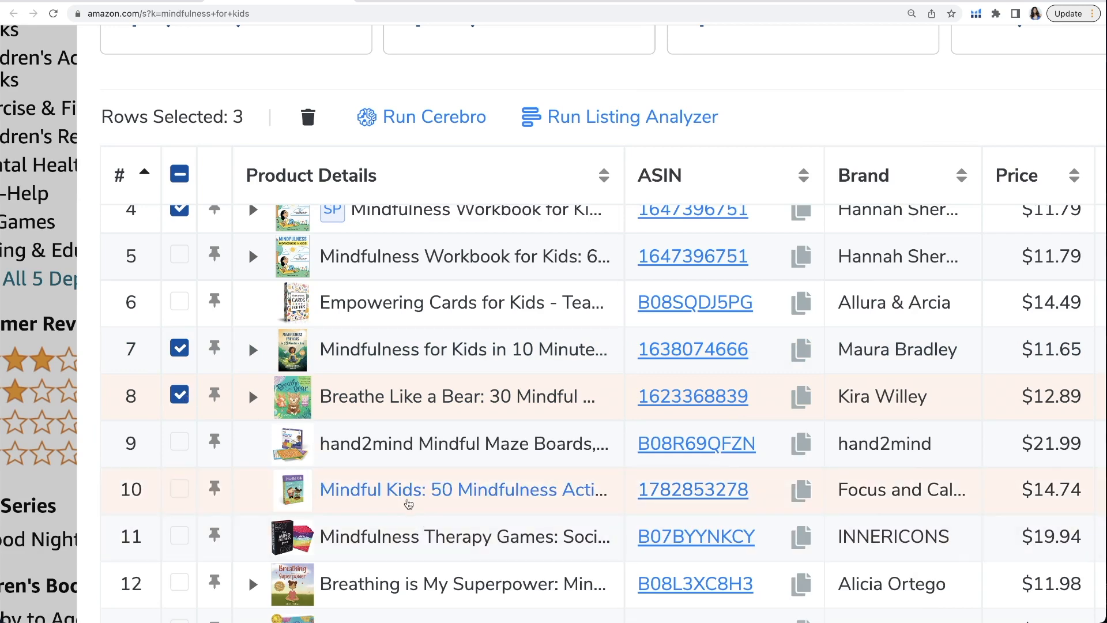
mouse_move(404, 490)
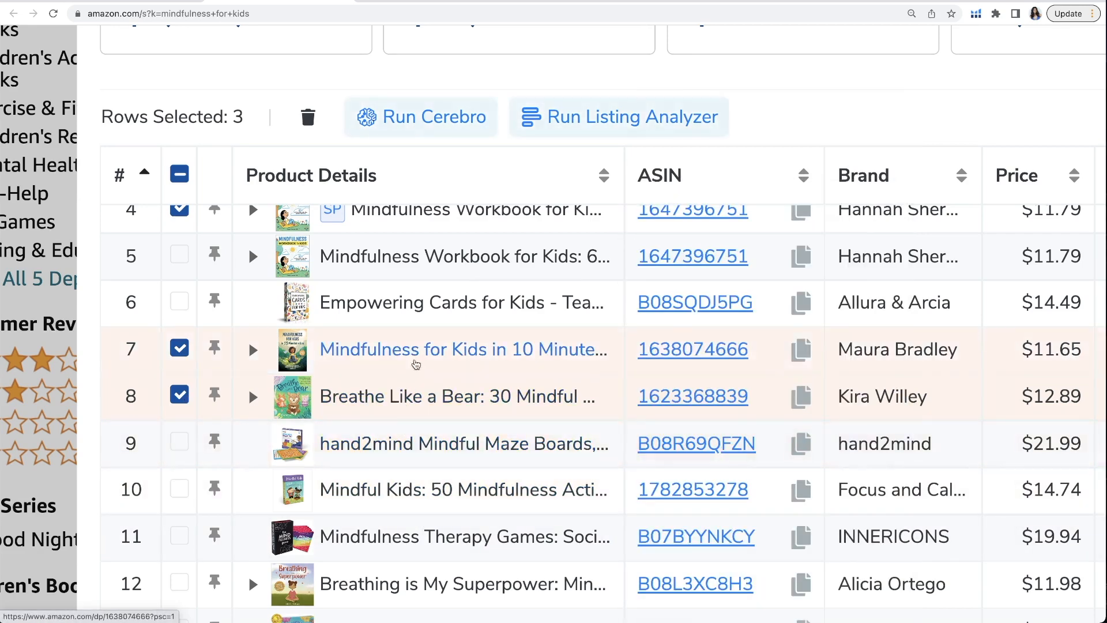
scroll(398, 482, "down", 3)
scroll(384, 495, "down", 1)
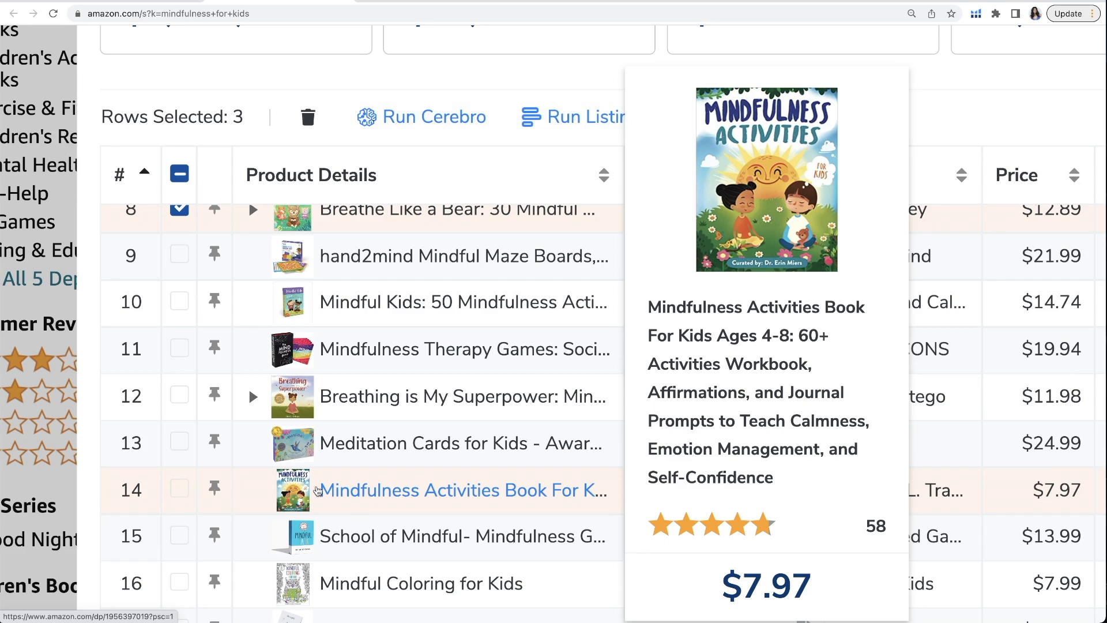
left_click(179, 488)
Run Cerebro on the four books selected in Xray
scroll(509, 479, "down", 5)
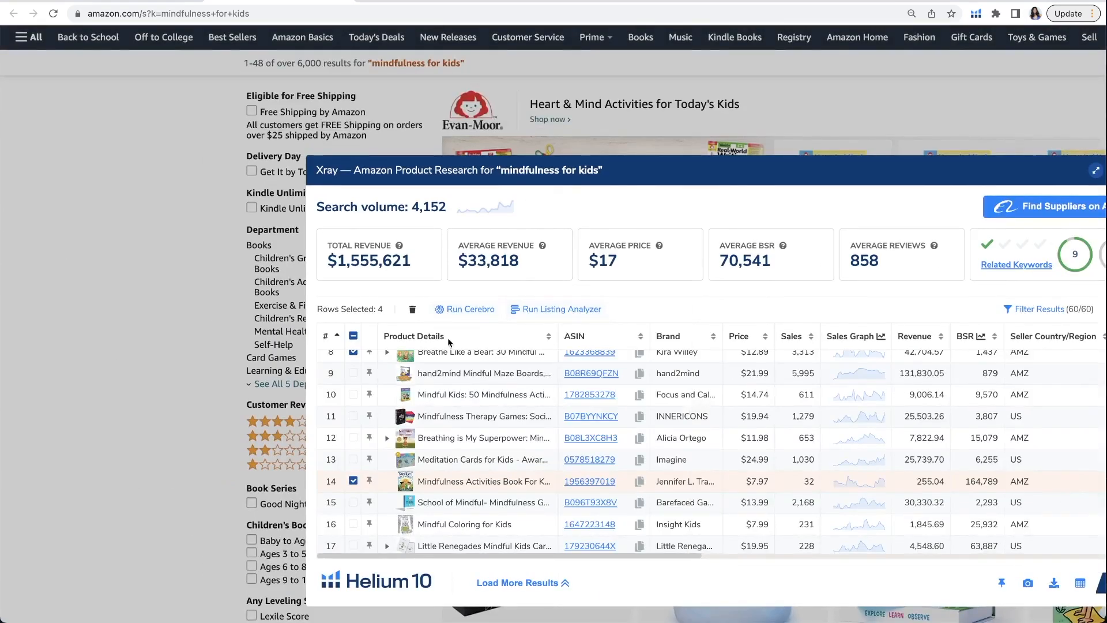
scroll(470, 312, "up", 5)
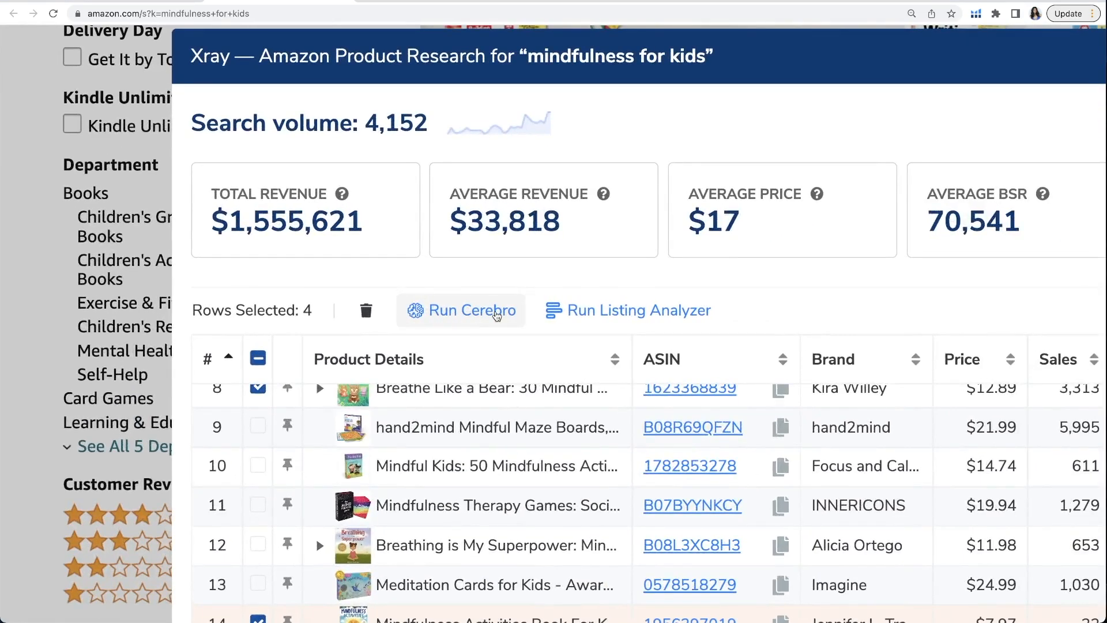
left_click(496, 314)
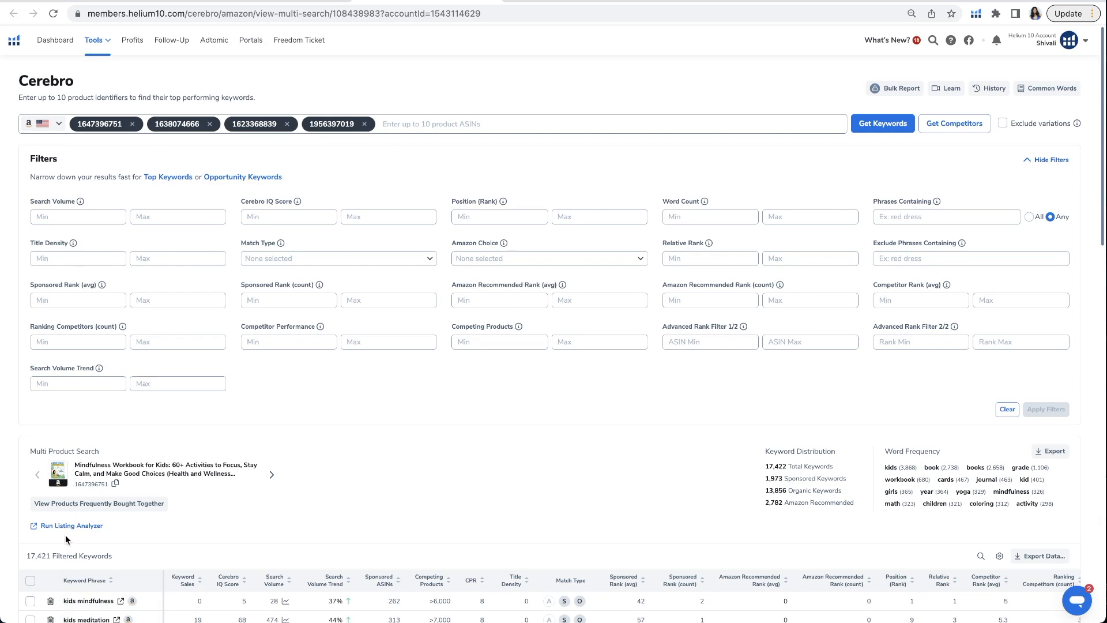
Examine Cerebro's multi-product results and filters, including the descriptions of the Top Keywords and Opportunity Keywords presets
scroll(66, 537, "up", 5)
scroll(66, 536, "down", 3)
scroll(65, 537, "left", 1)
scroll(130, 414, "left", 1)
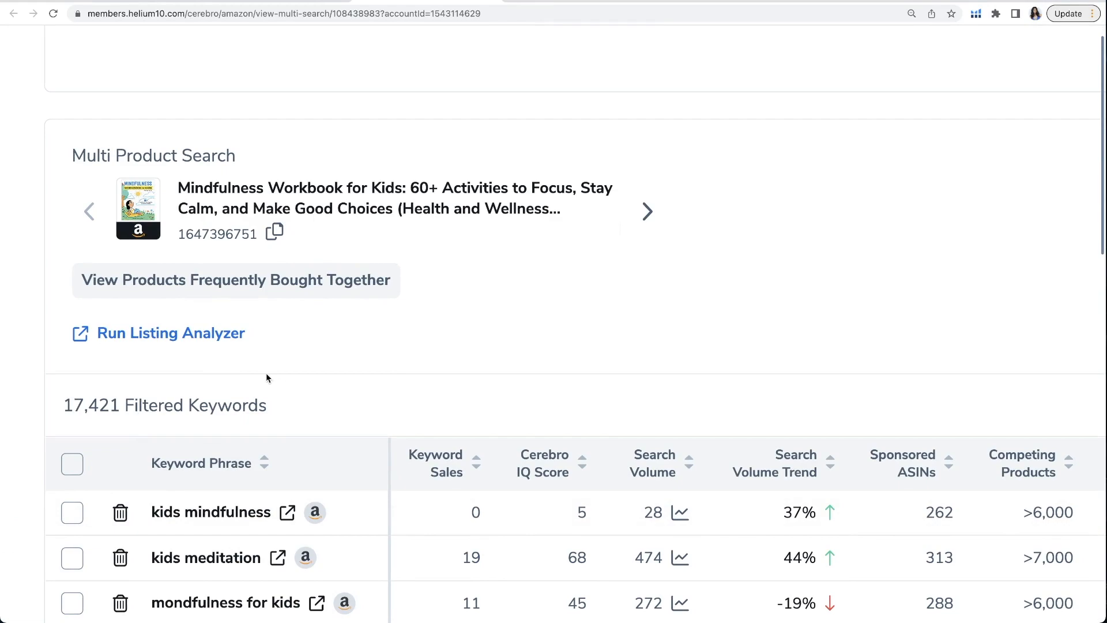
scroll(434, 347, "down", 5)
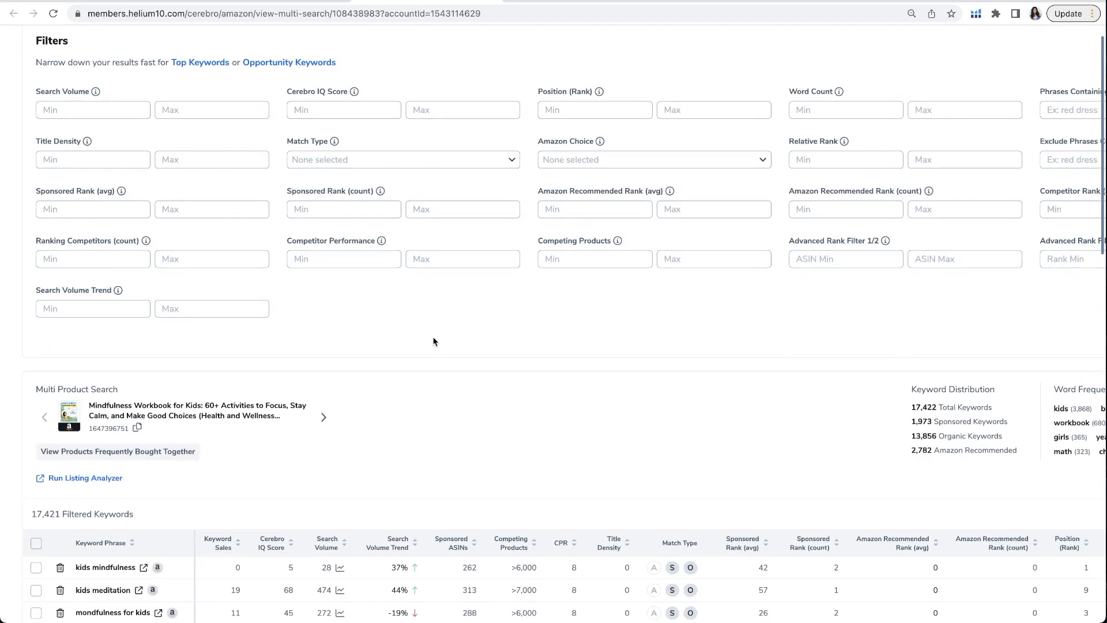
scroll(434, 340, "up", 3)
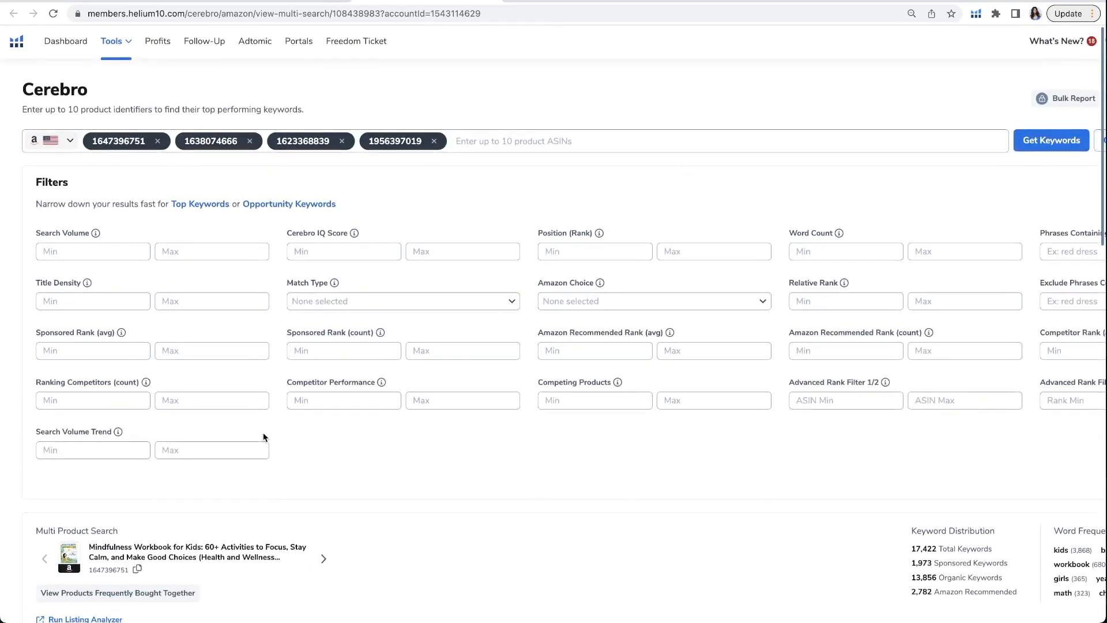
scroll(390, 464, "down", 2)
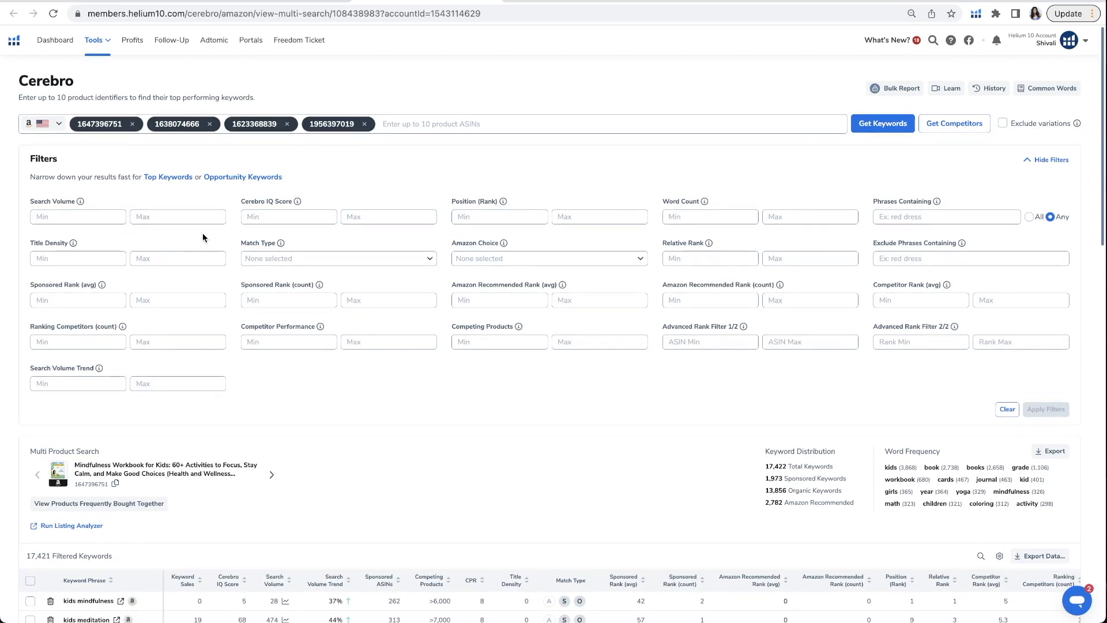
scroll(193, 189, "up", 5)
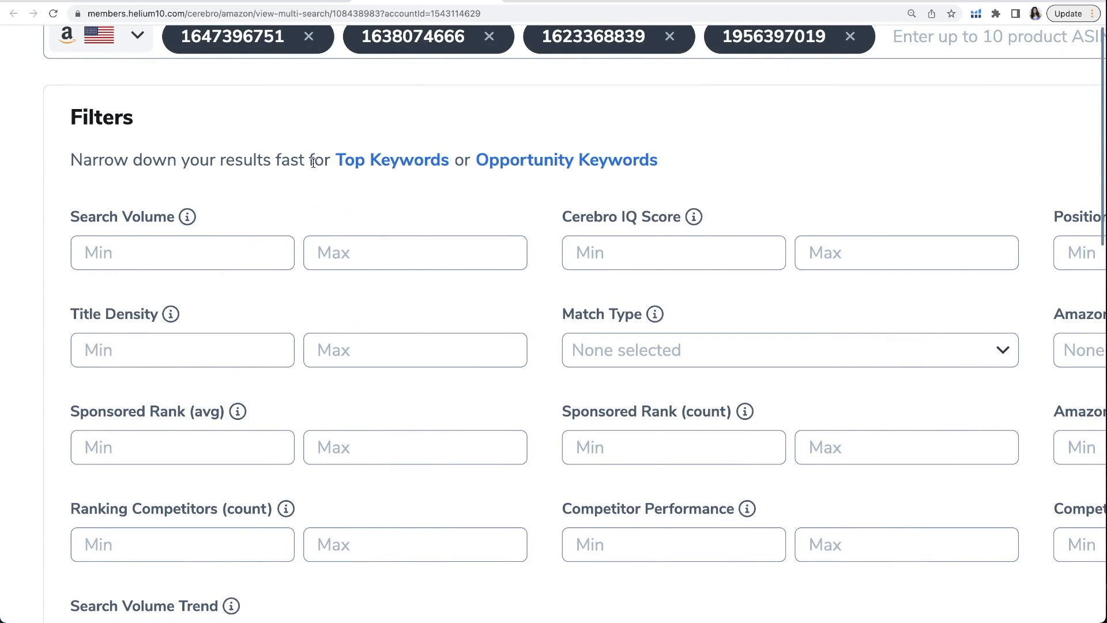
mouse_move(358, 166)
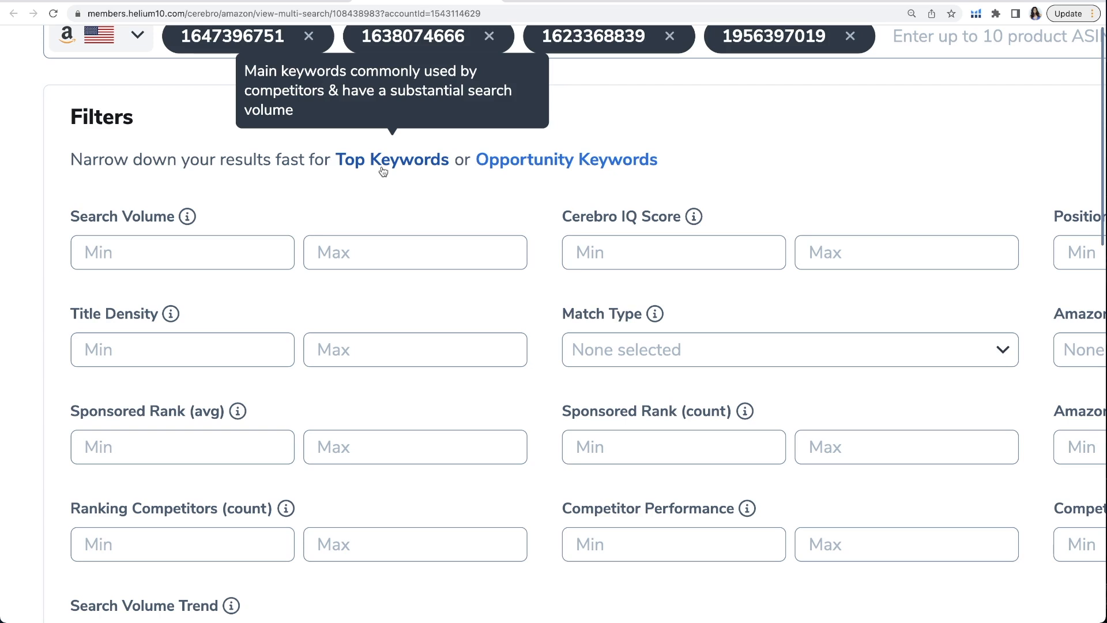
mouse_move(618, 169)
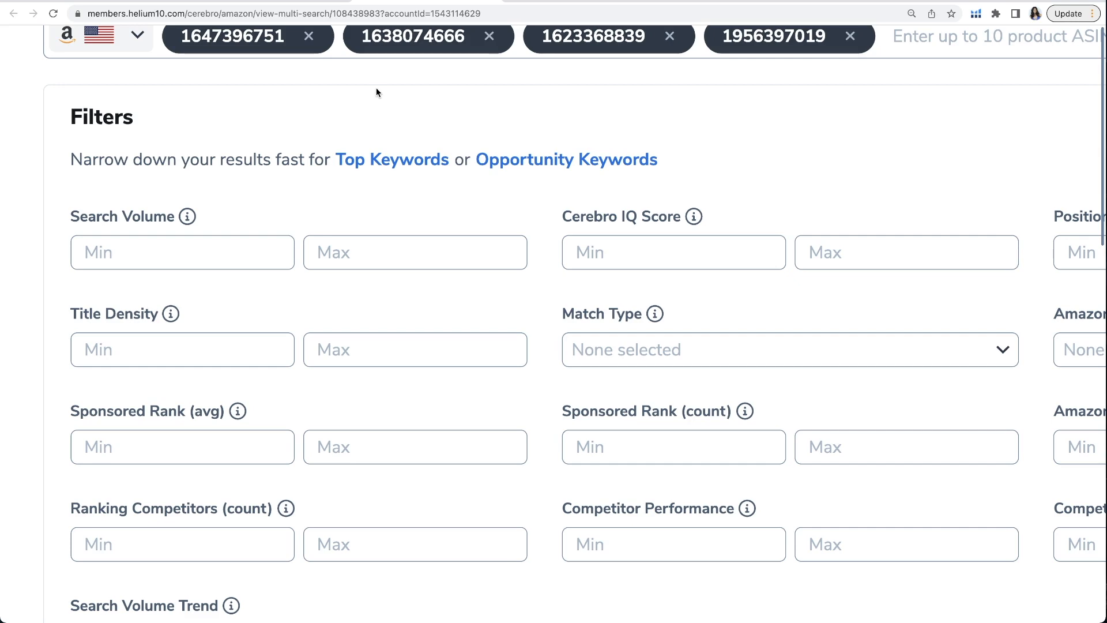
key("ctrl+0")
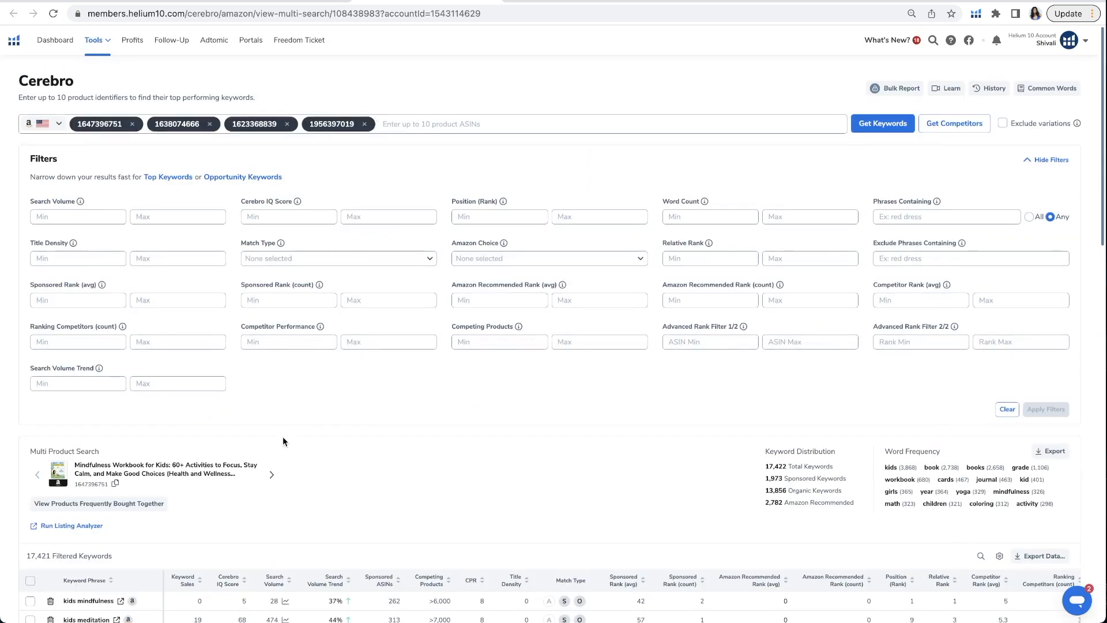
Read the definitions of the CPR and Title Density columns in the Cerebro keyword table
scroll(282, 442, "down", 1)
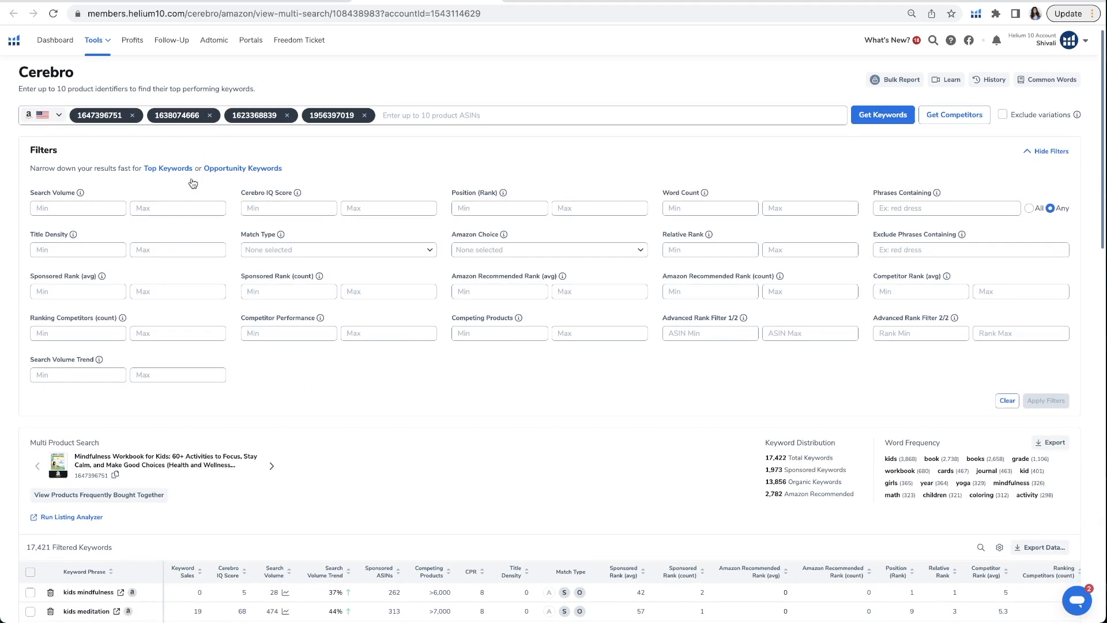
scroll(170, 518, "down", 8)
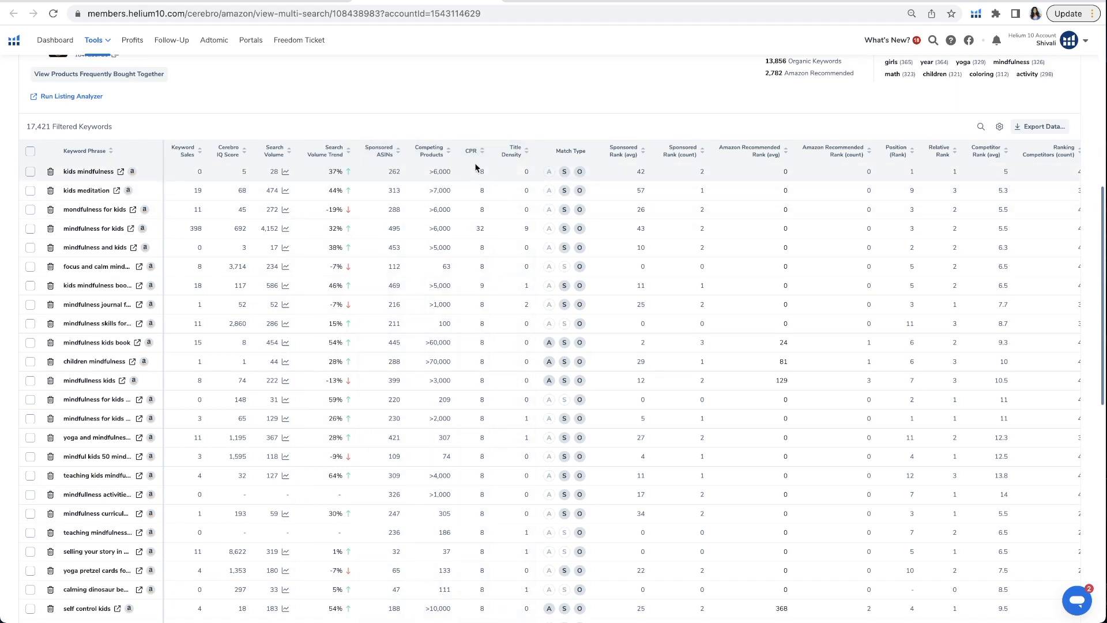
mouse_move(476, 150)
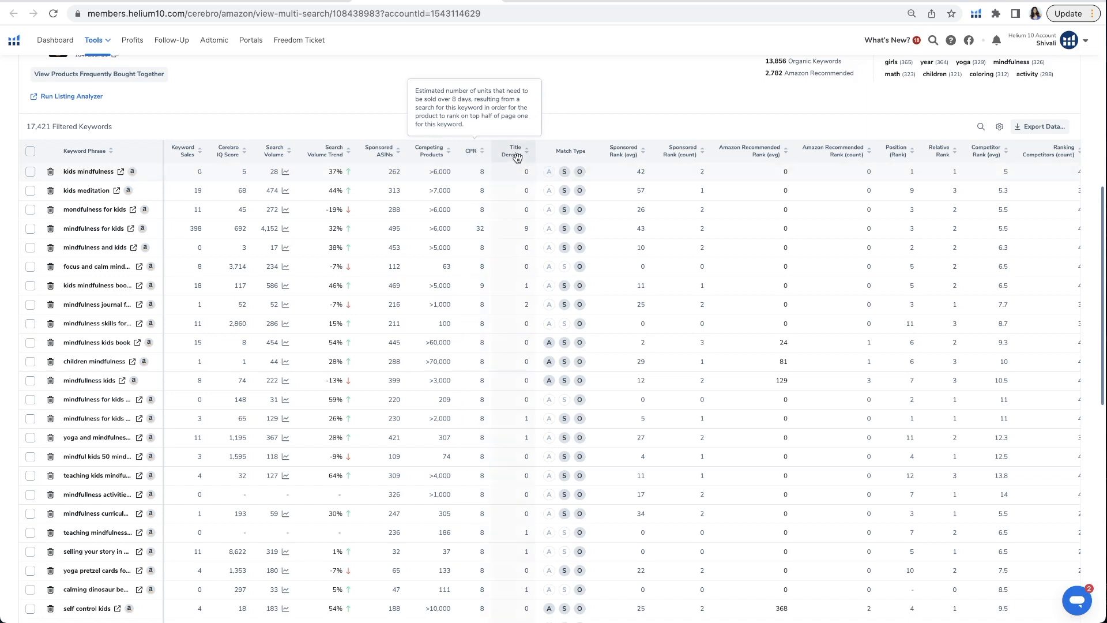
mouse_move(518, 156)
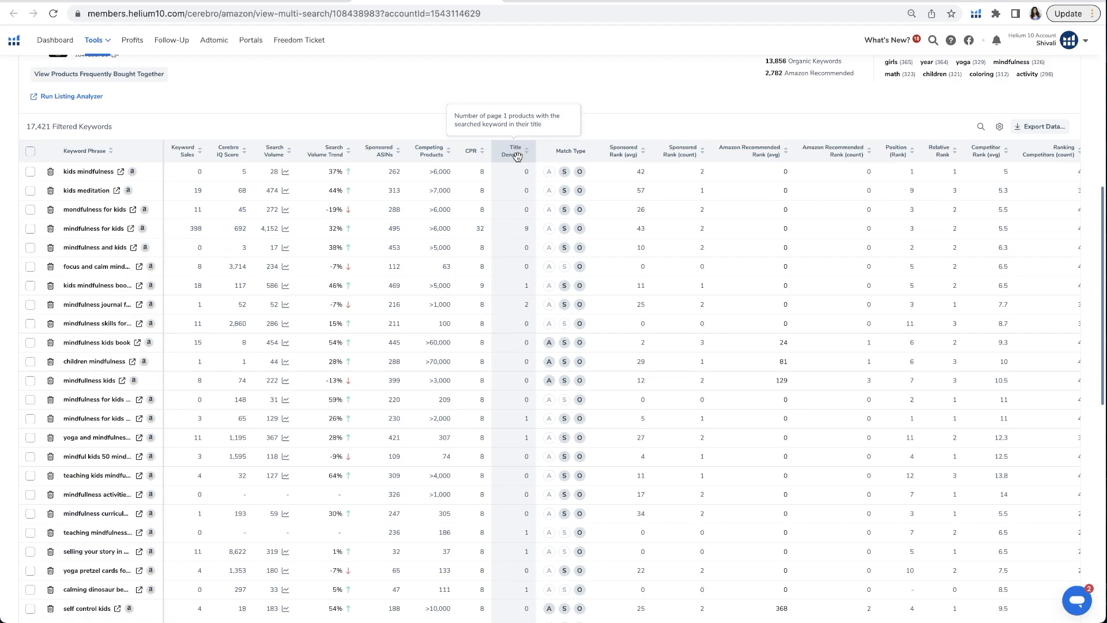
Open the Amazon search results for the keyword phrase "kids mindfulness" and look through the listed product titles
scroll(100, 177, "up", 5)
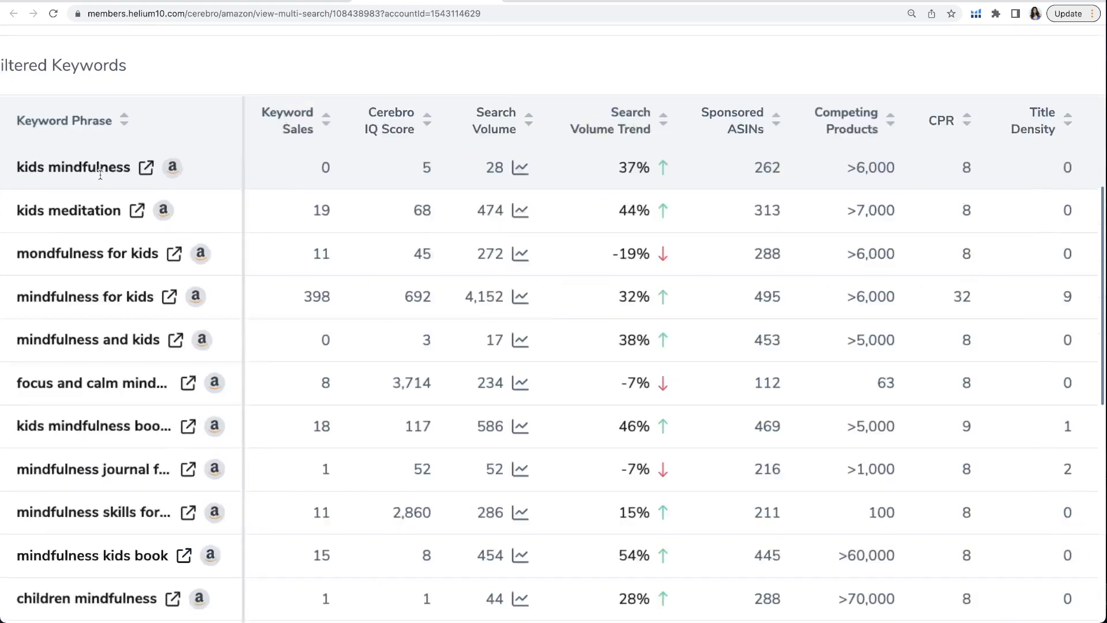
scroll(100, 176, "left", 2)
scroll(300, 178, "down", 5)
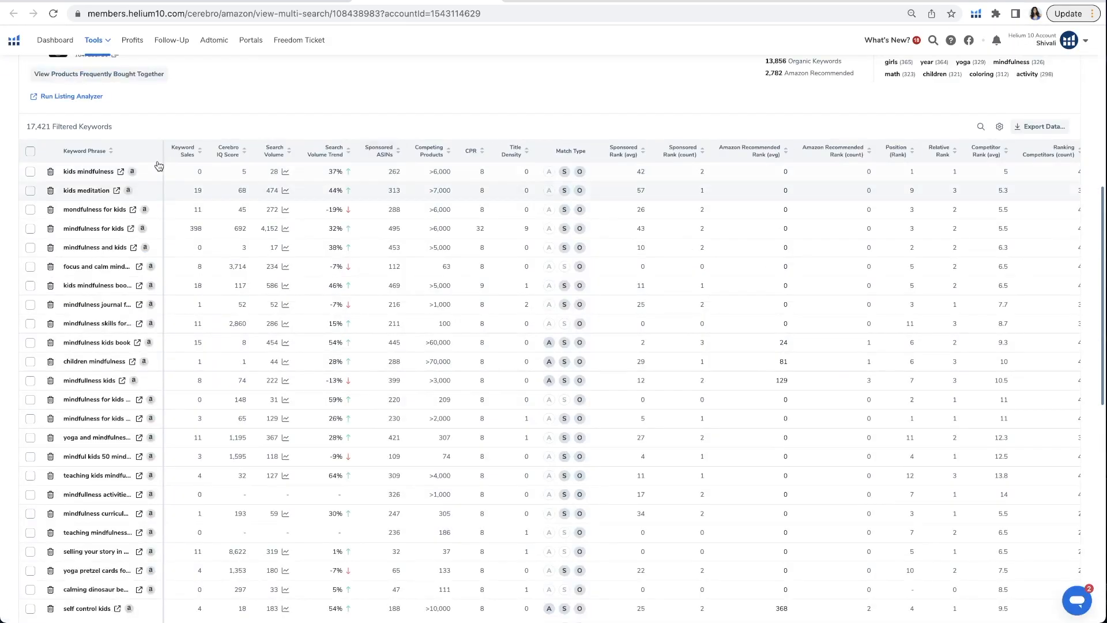
left_click(120, 173)
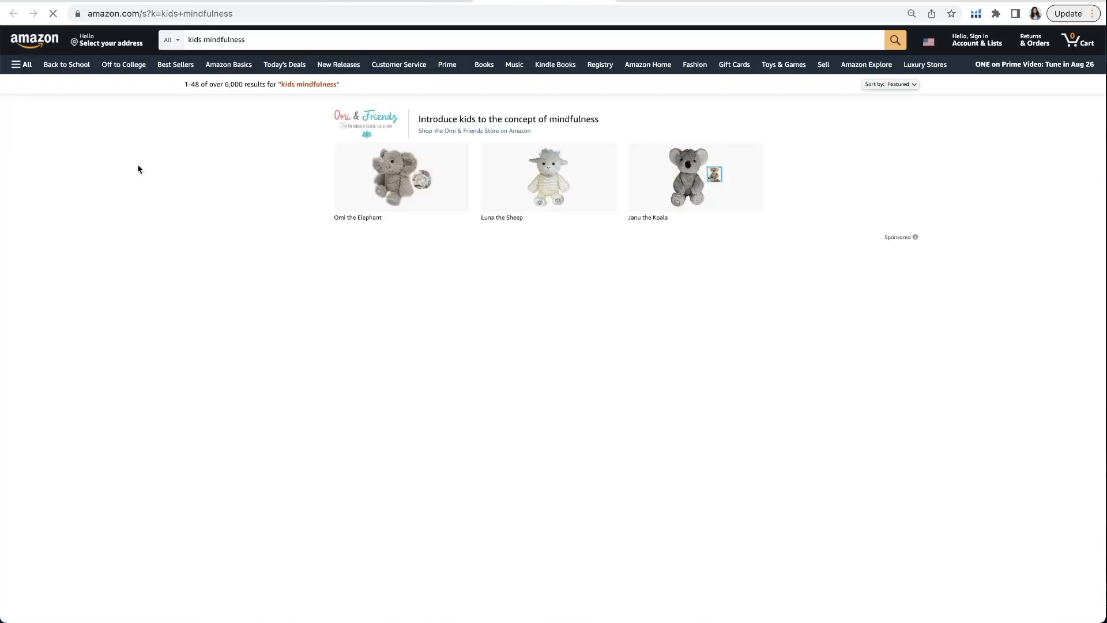
scroll(378, 248, "down", 4)
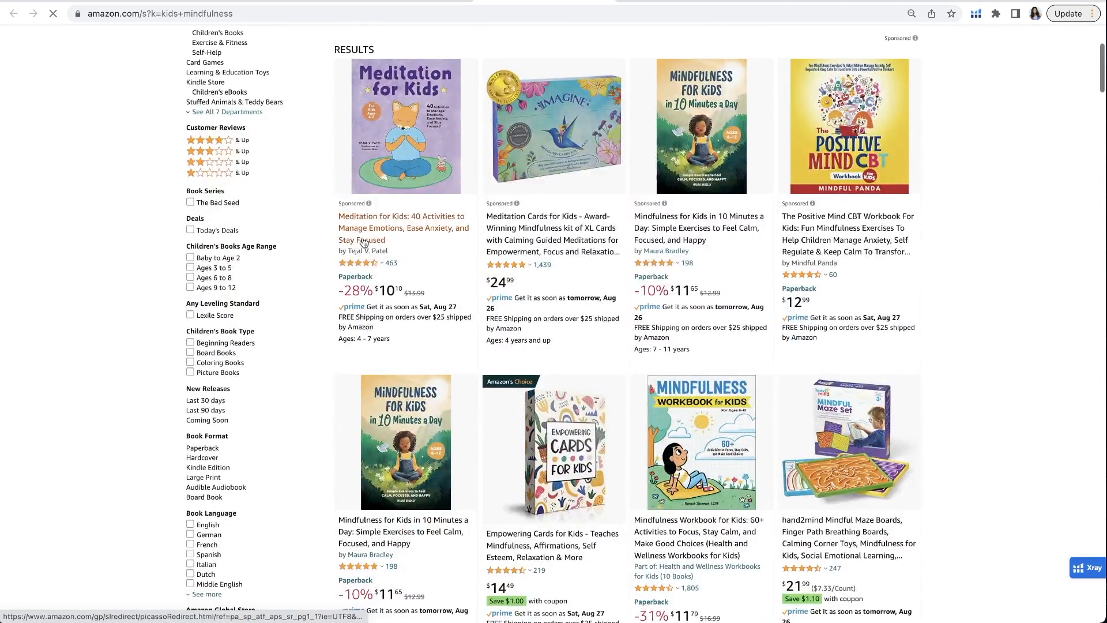
scroll(741, 325, "down", 8)
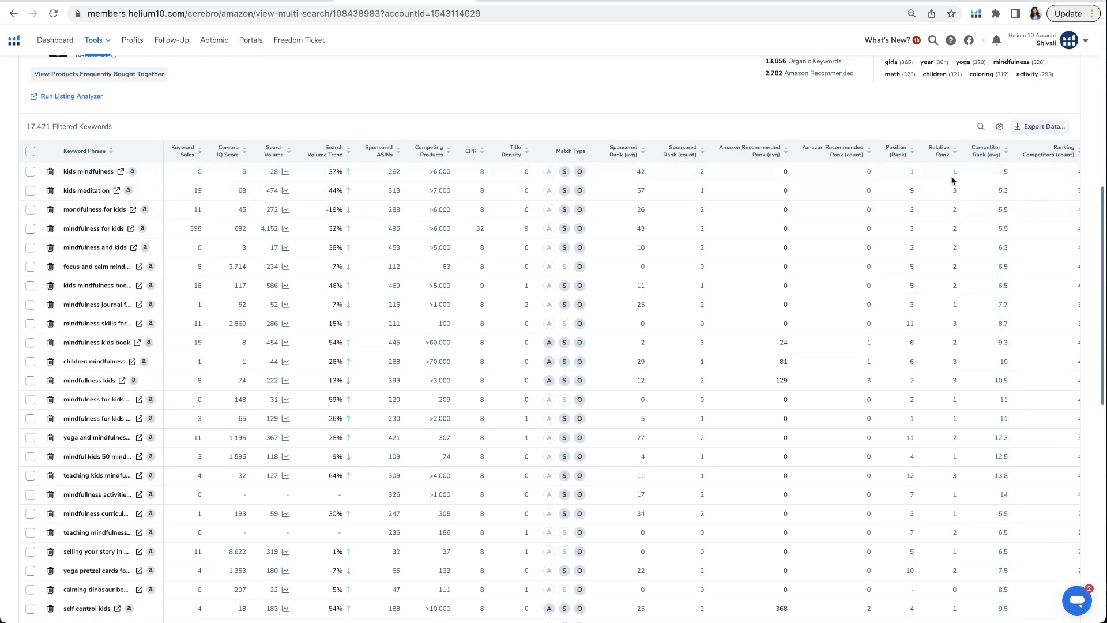
Return to Cerebro's keyword table and examine the Competitor Performance Score and Ranking Competitors (count) columns
scroll(1013, 188, "right", 3)
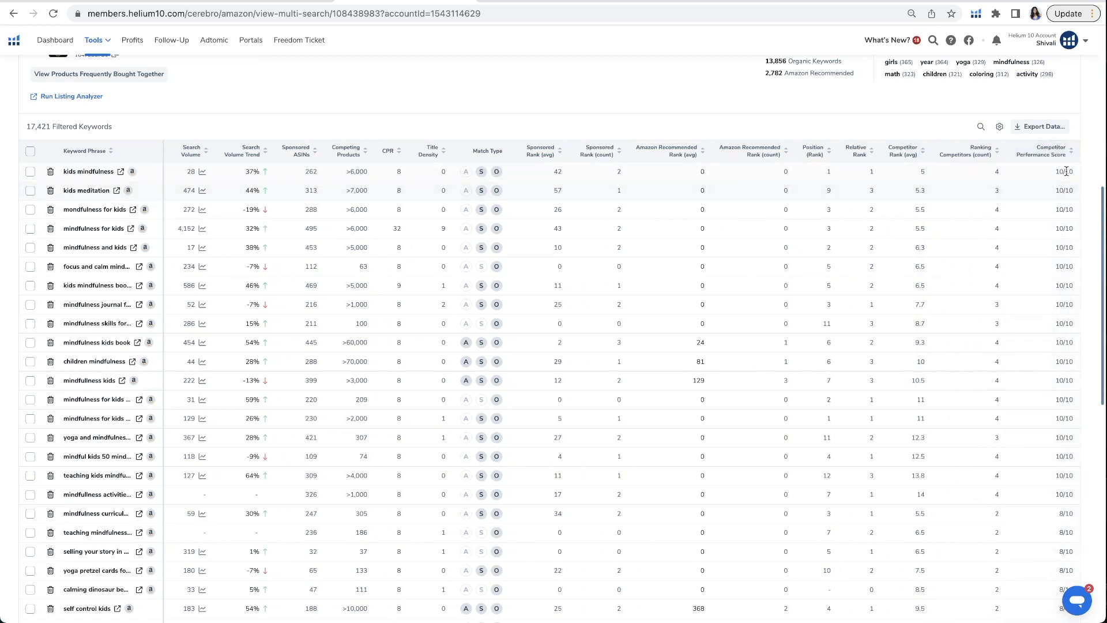
mouse_move(1055, 151)
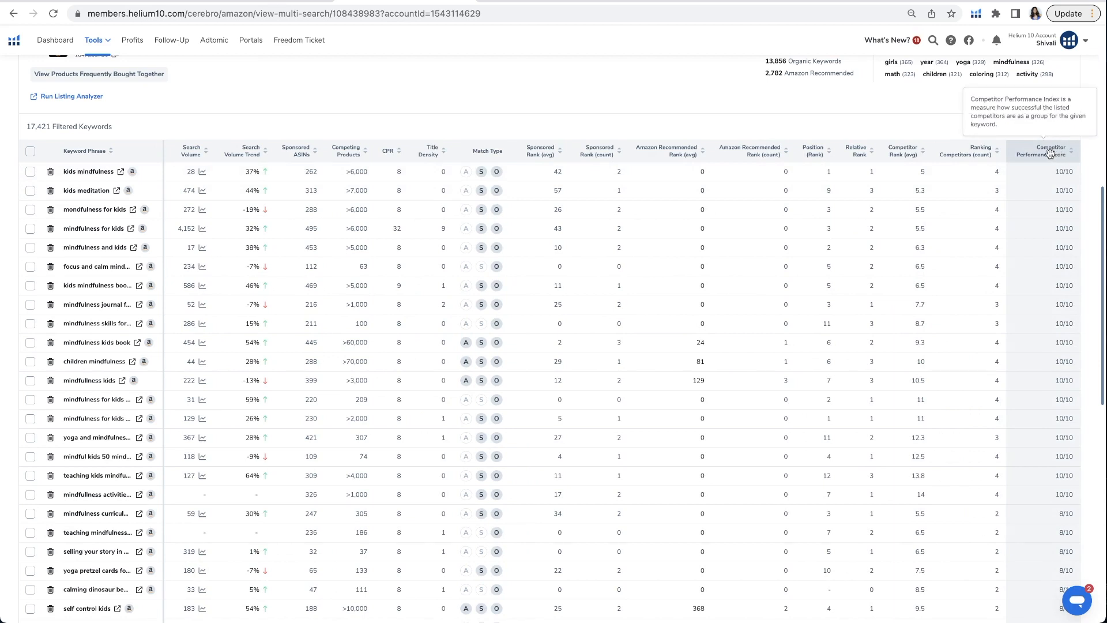
mouse_move(976, 149)
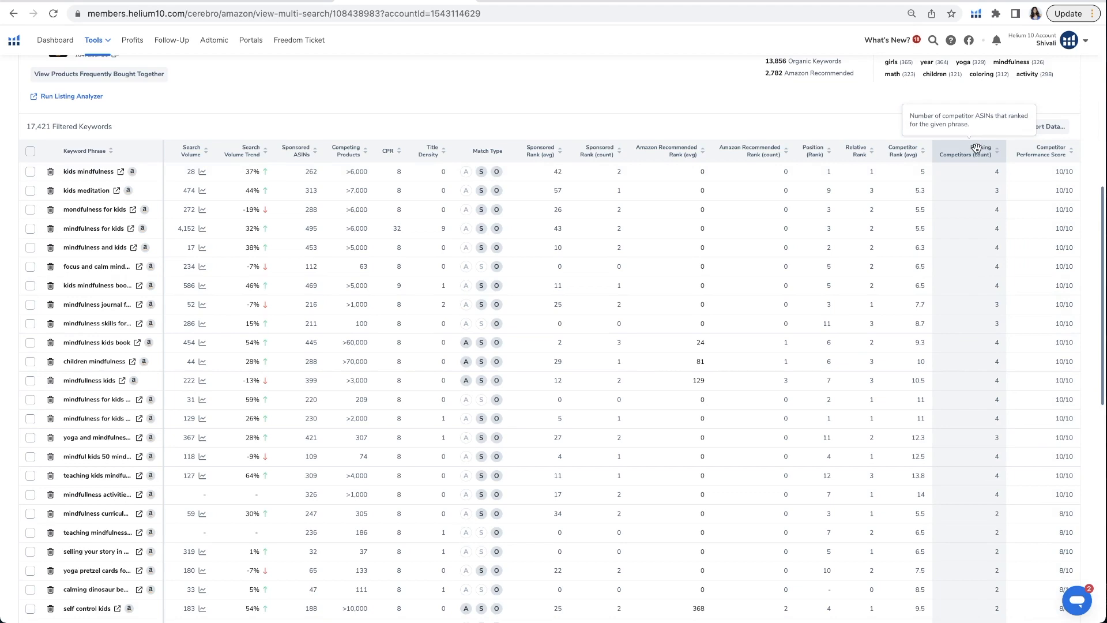
scroll(946, 148, "up", 5)
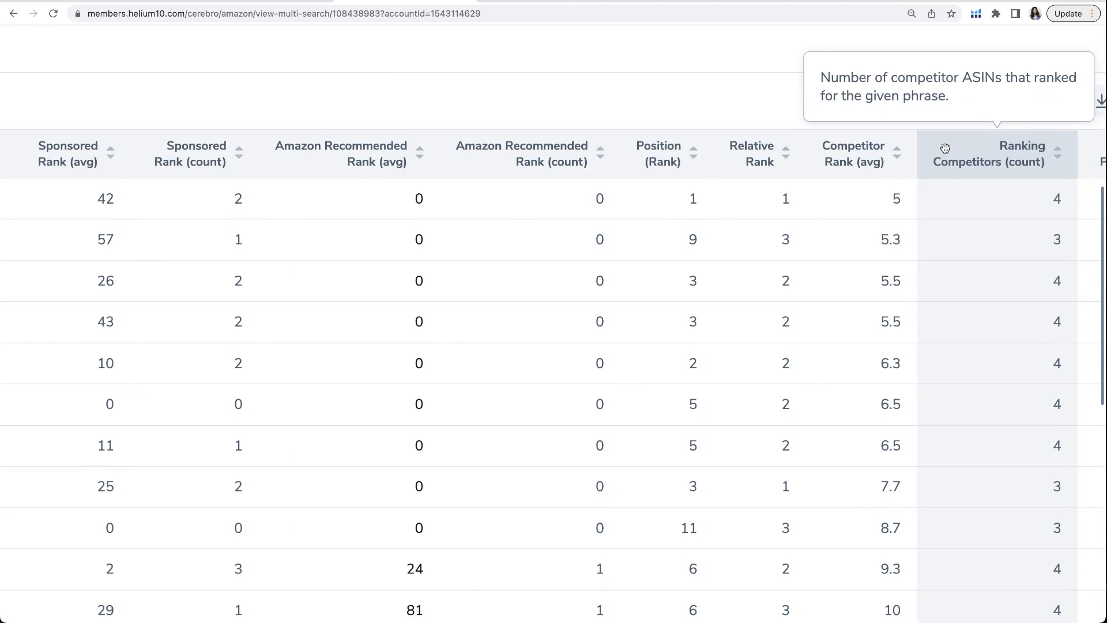
scroll(945, 148, "down", 5)
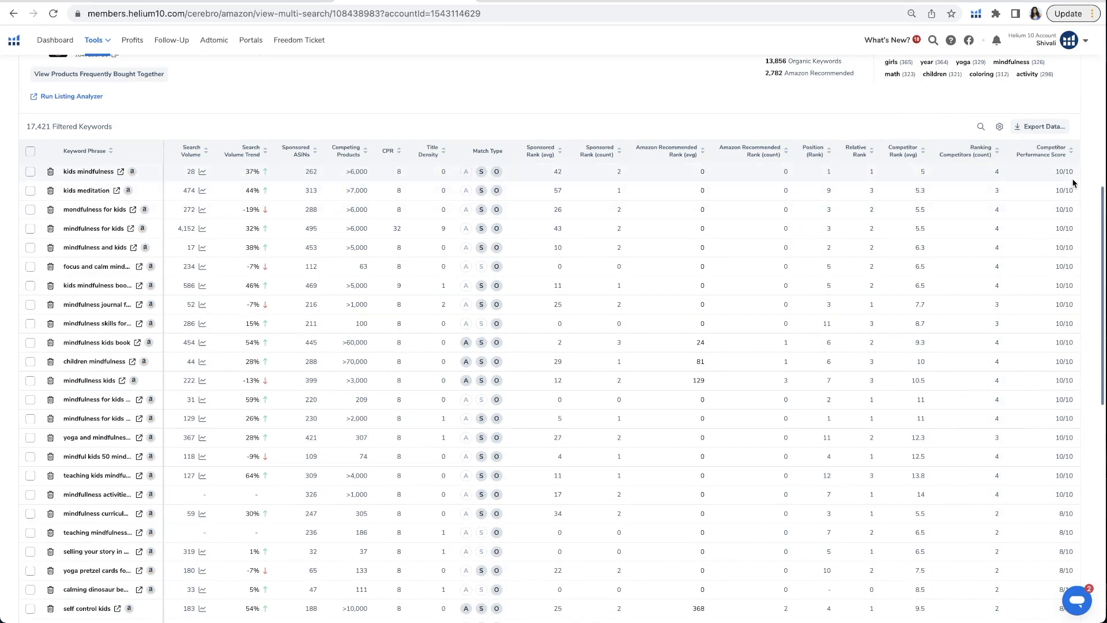
scroll(1033, 473, "down", 3)
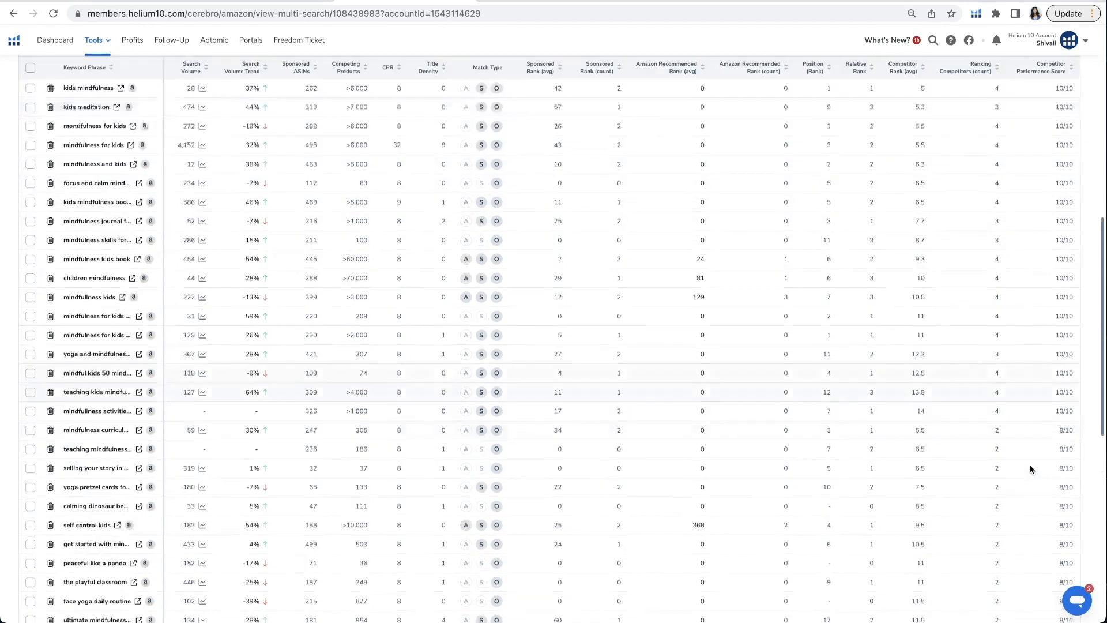
Look over the remaining keyword rows, and narrow the results with the Top Keywords preset filter
scroll(1032, 469, "down", 4)
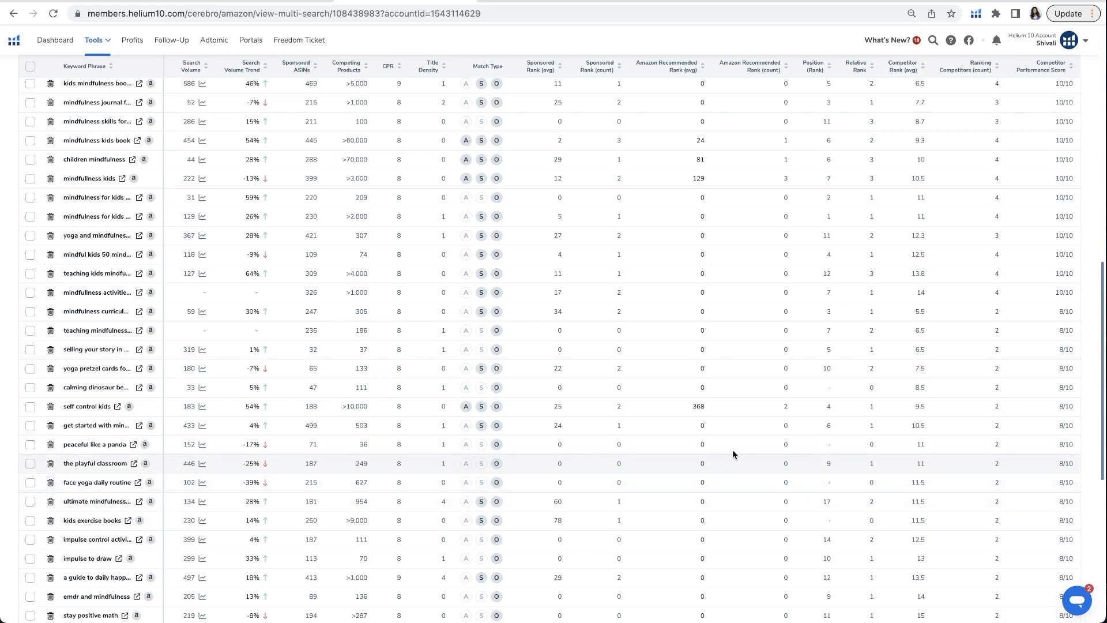
scroll(733, 448, "down", 1)
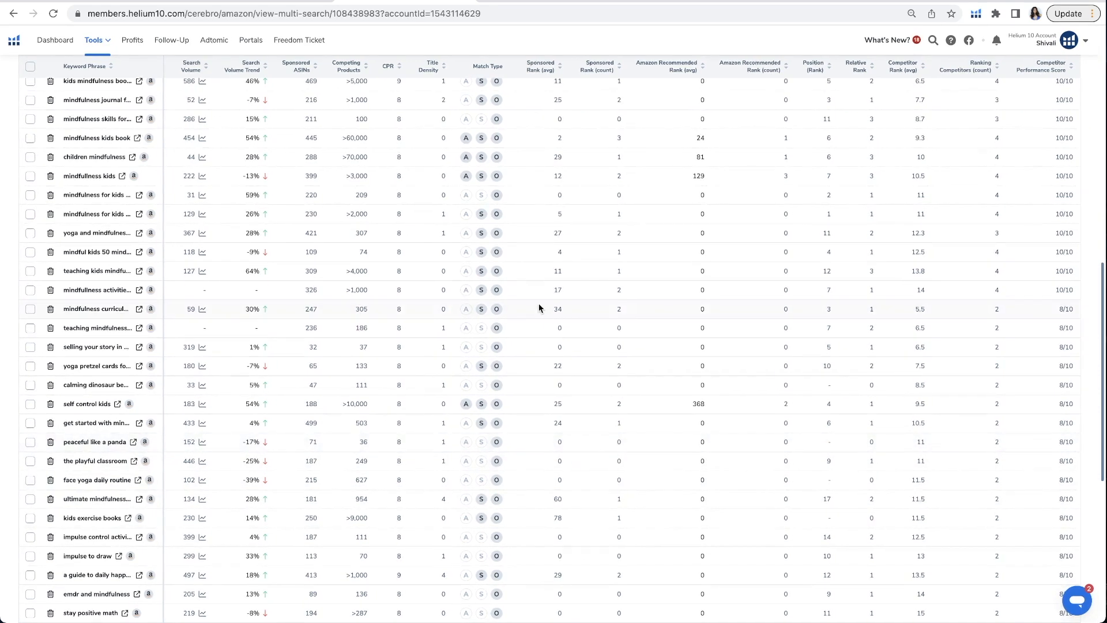
scroll(323, 282, "up", 15)
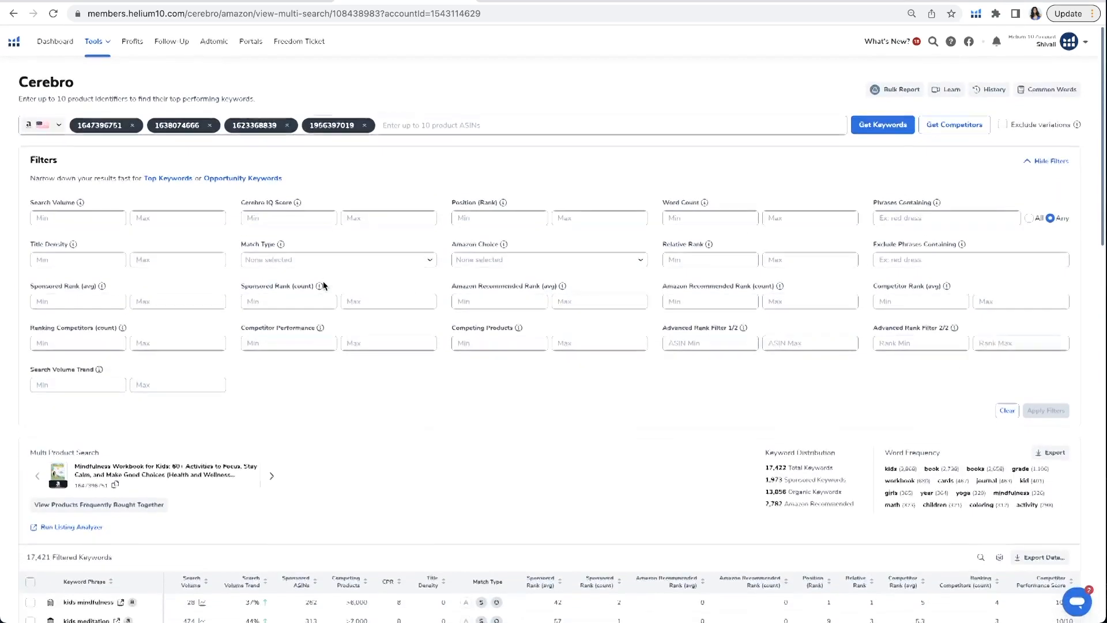
left_click(155, 178)
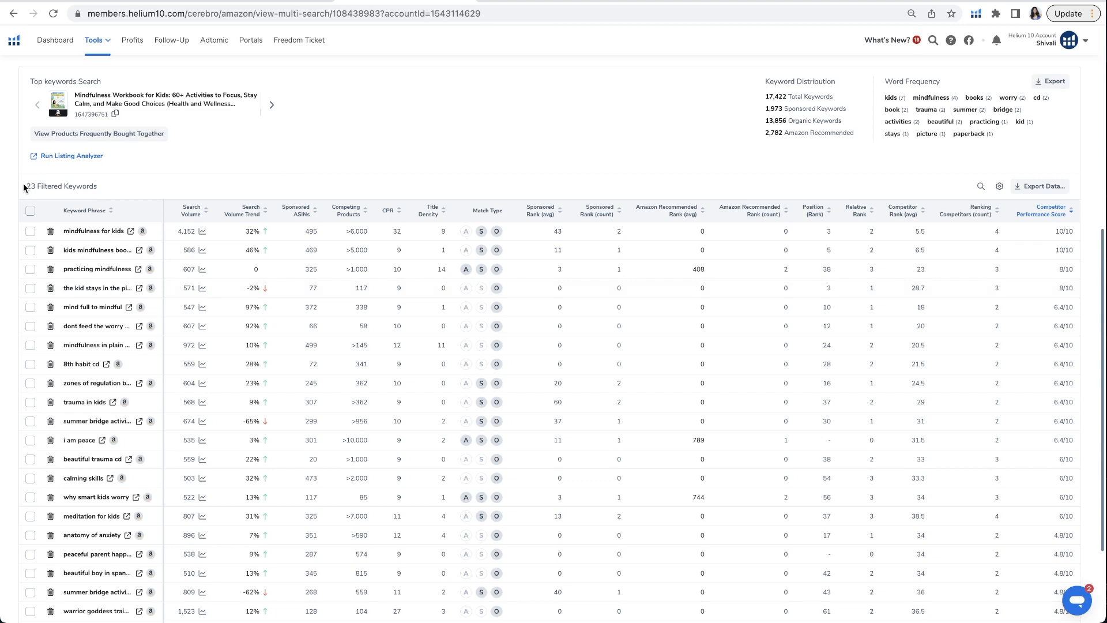
left_click_drag(23, 182, 85, 191)
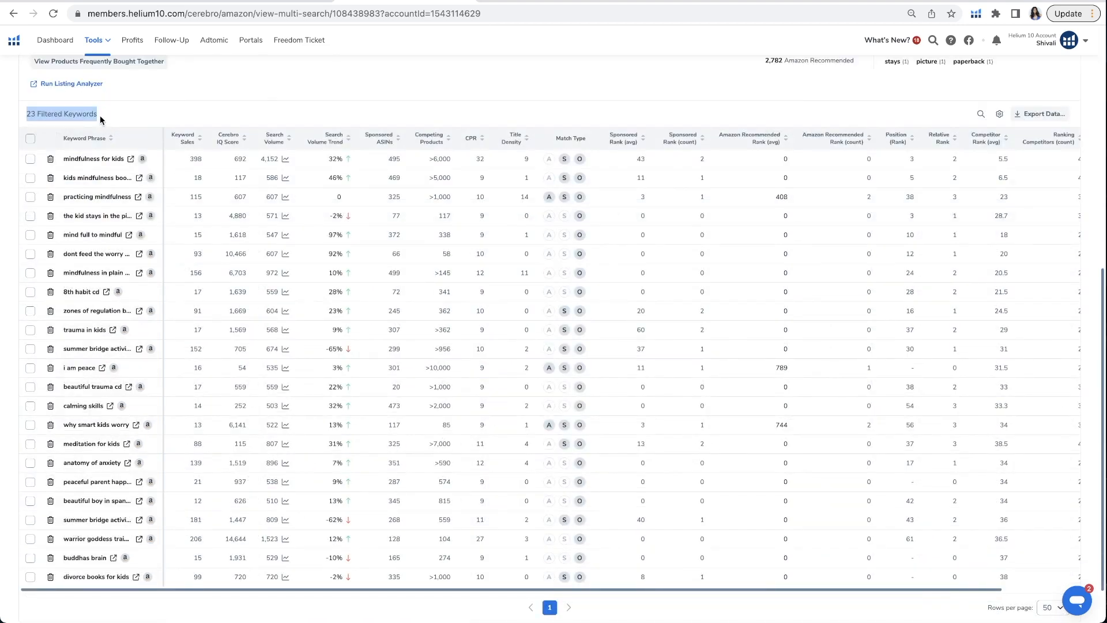
Review the filtered keywords and delete irrelevant phrases such as "the kid stays in the picture paperback", "8th habit cd", "trauma in kids" and "beautiful trauma cd"
scroll(98, 115, "up", 5)
scroll(303, 223, "left", 3)
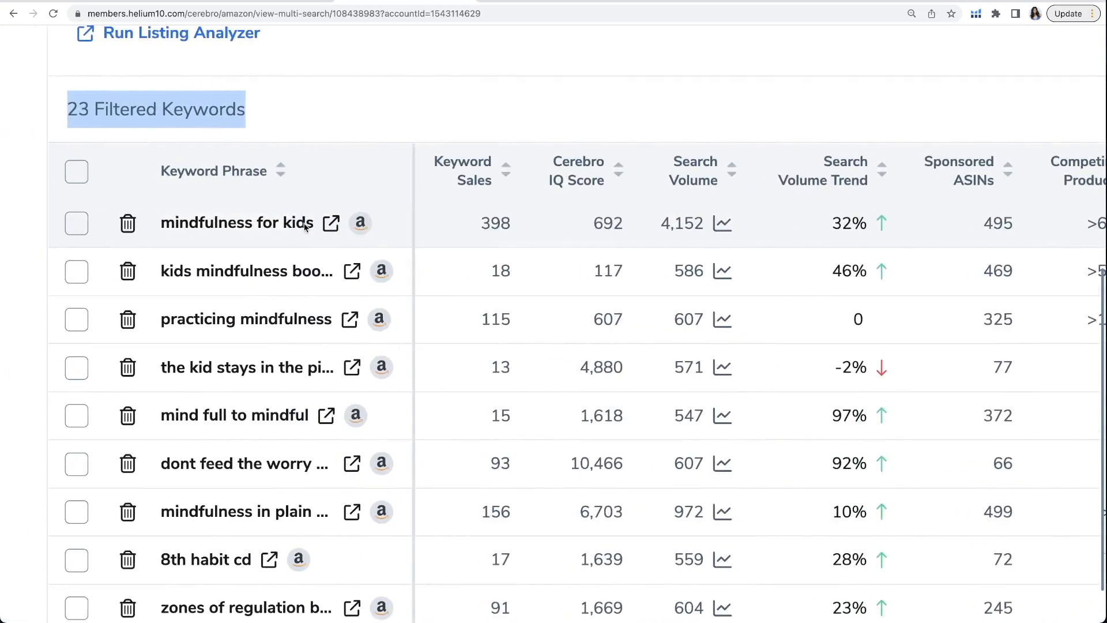
scroll(304, 224, "down", 3)
scroll(304, 224, "up", 1)
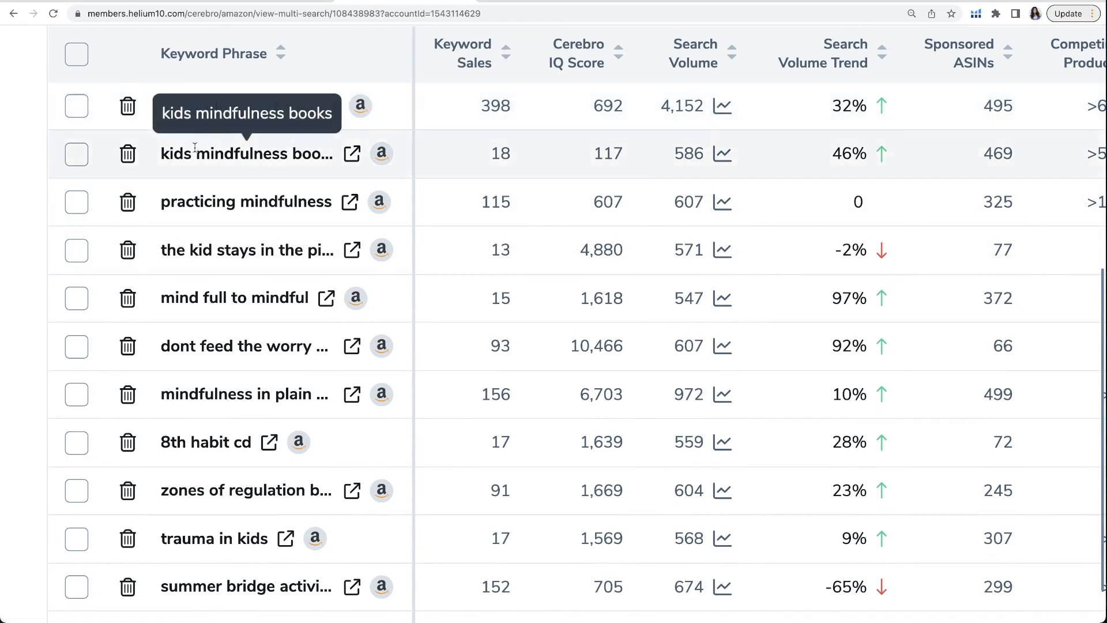
scroll(195, 149, "down", 1)
scroll(226, 176, "down", 1)
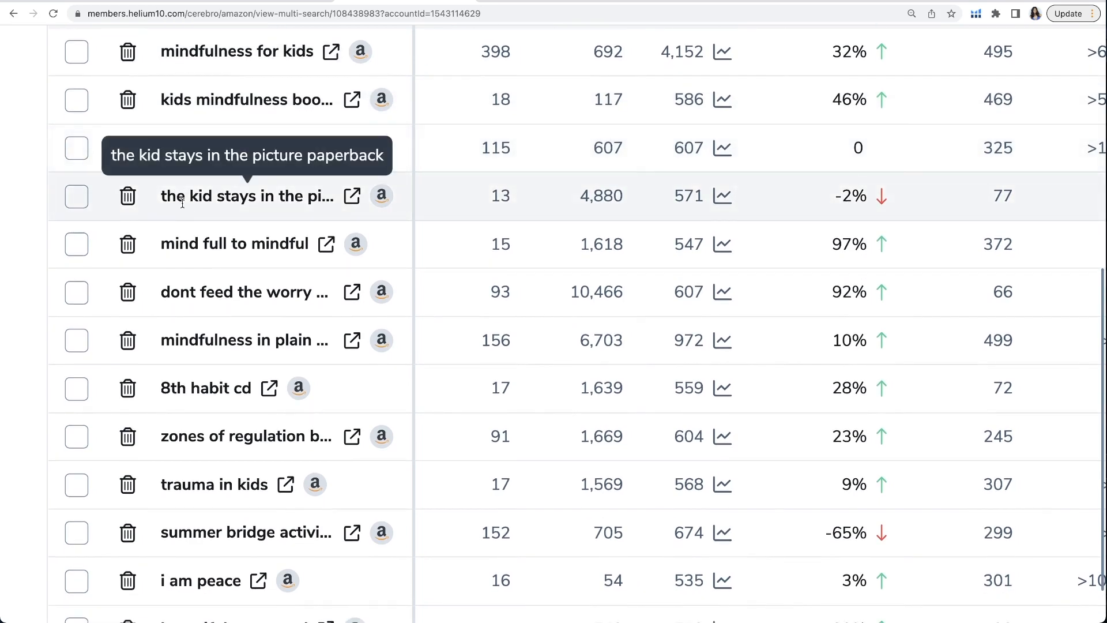
left_click(128, 196)
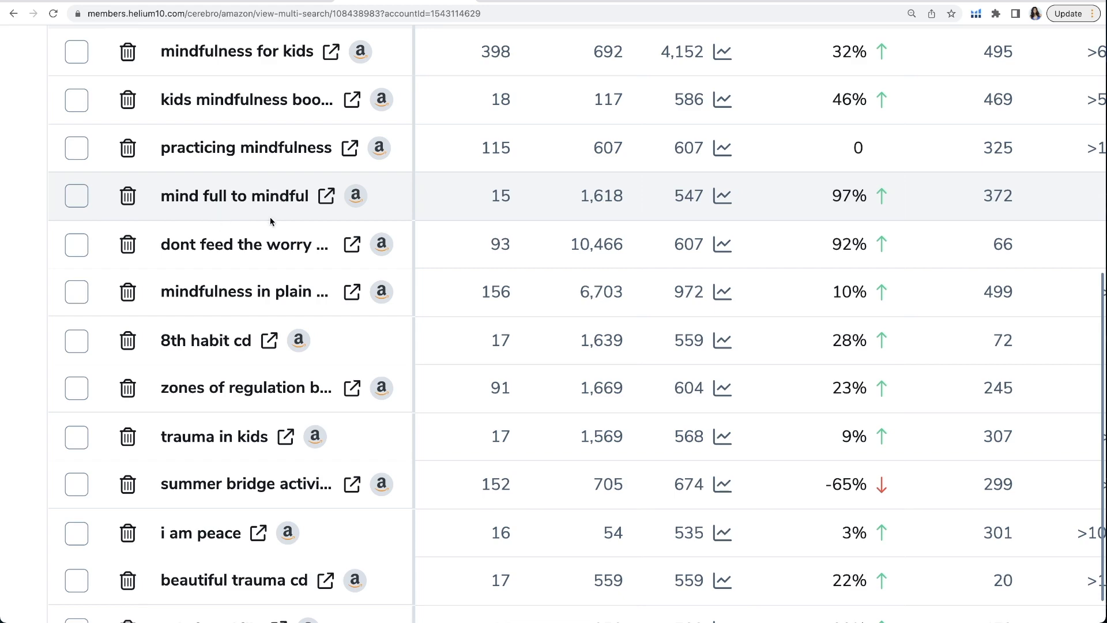
left_click(127, 253)
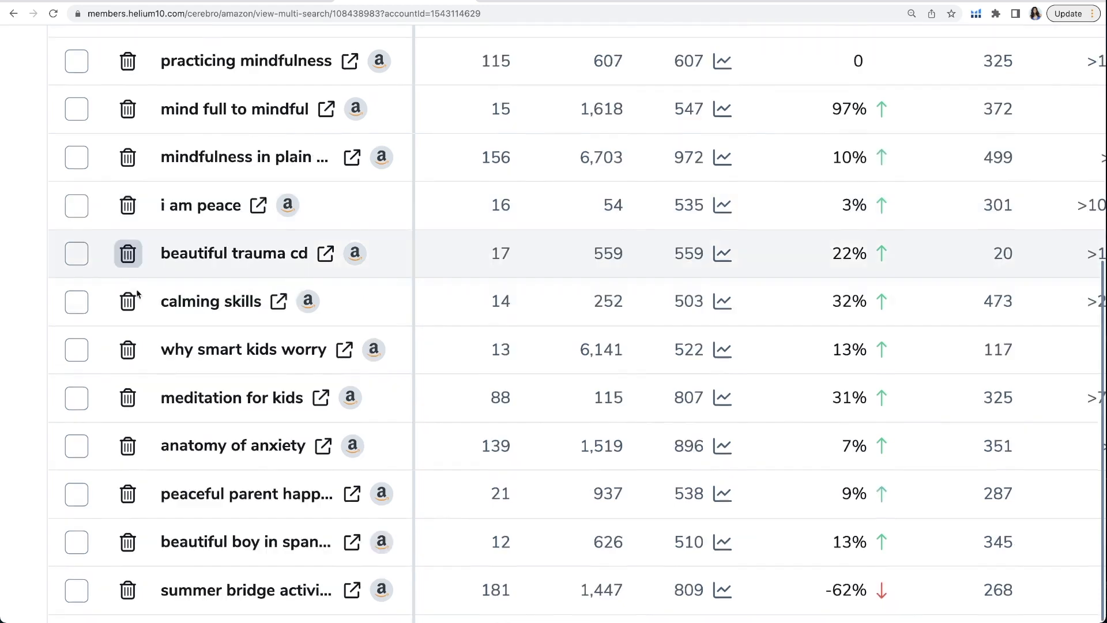
scroll(142, 311, "down", 1)
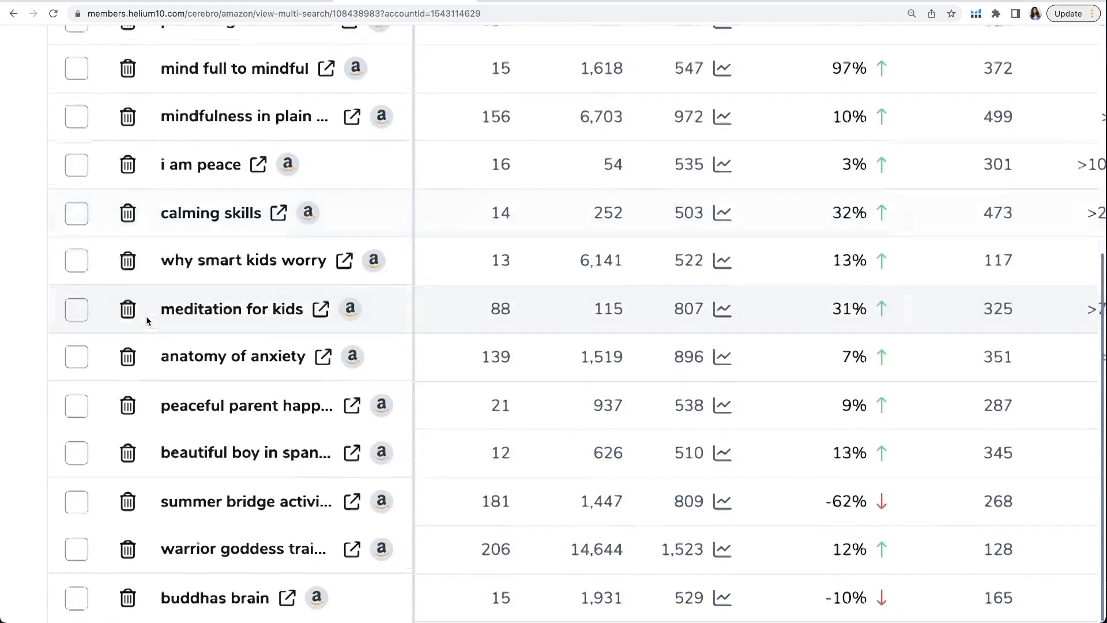
scroll(123, 248, "down", 2)
scroll(125, 251, "down", 1)
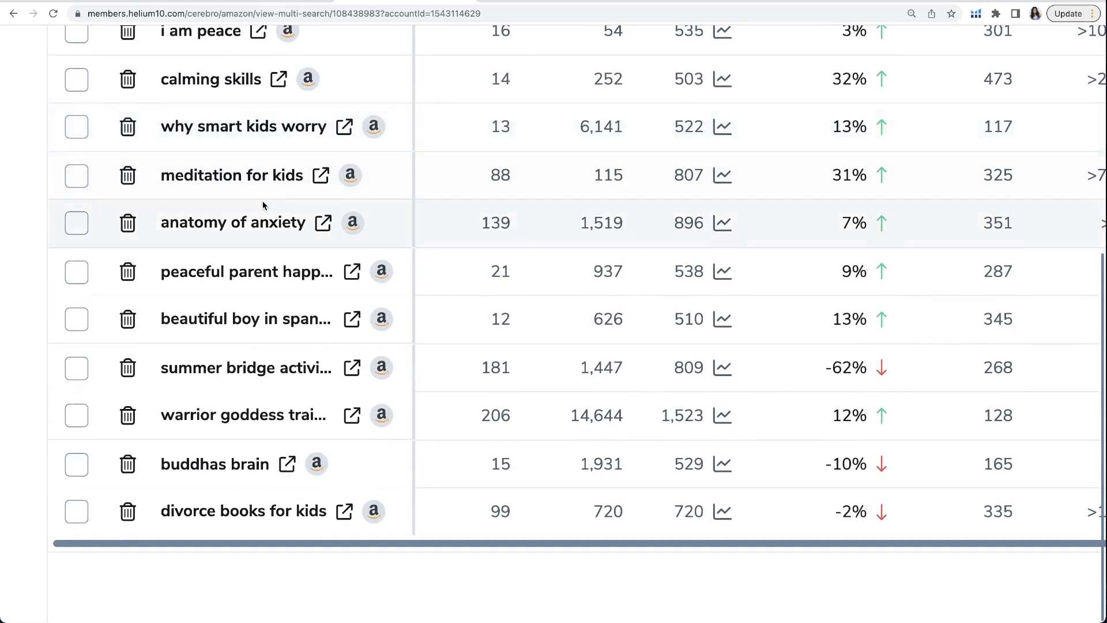
scroll(262, 201, "down", 5)
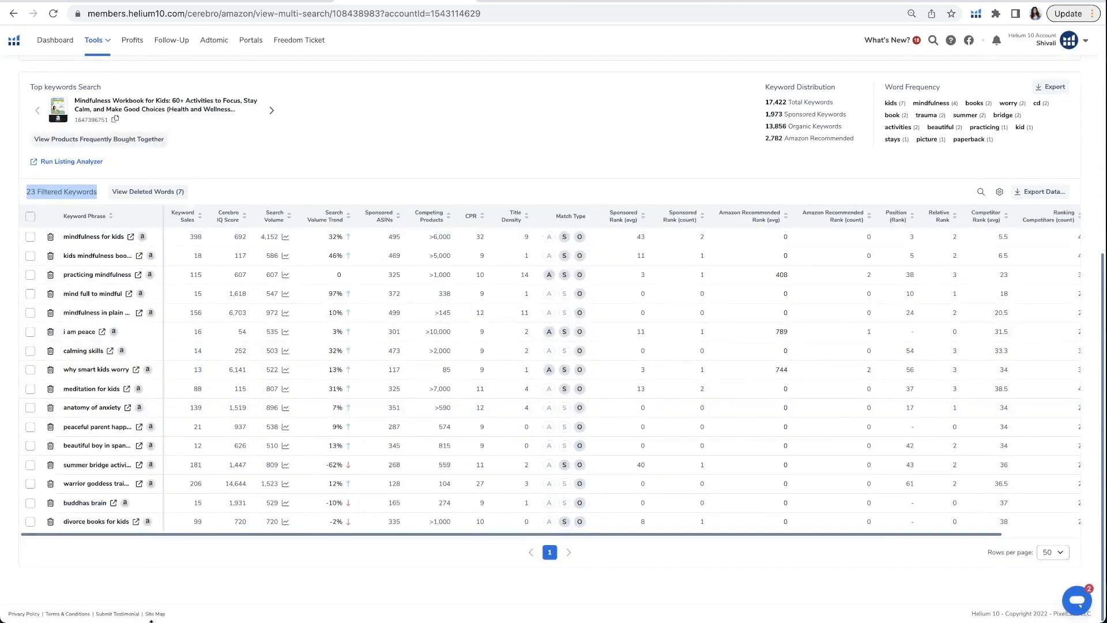
left_click(30, 237)
left_click(30, 256)
left_click(31, 275)
left_click(30, 295)
left_click(30, 312)
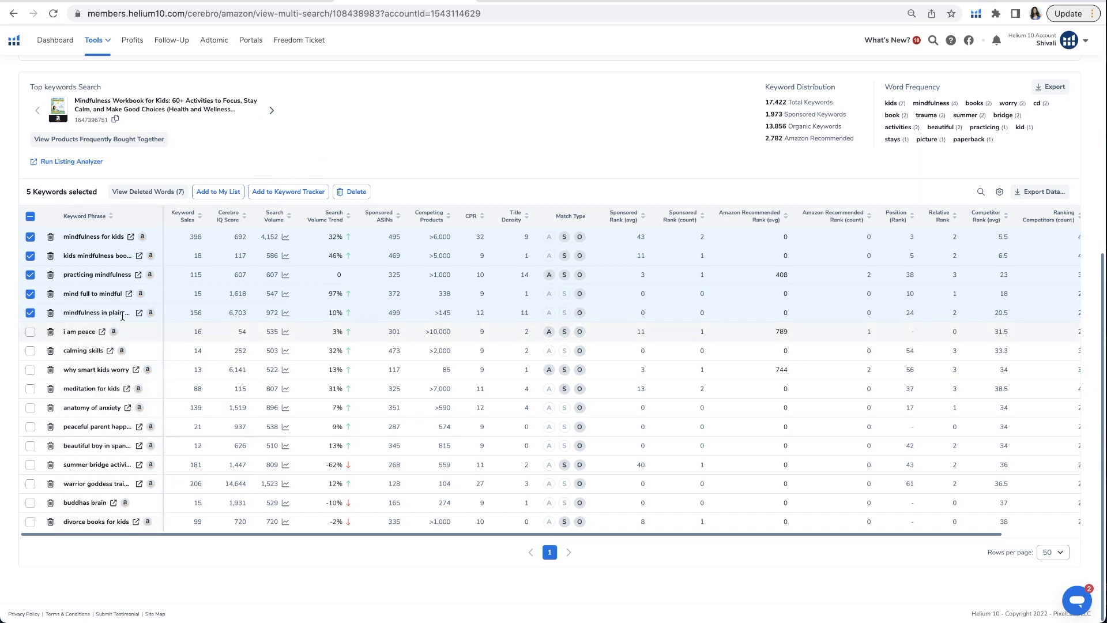
left_click(219, 192)
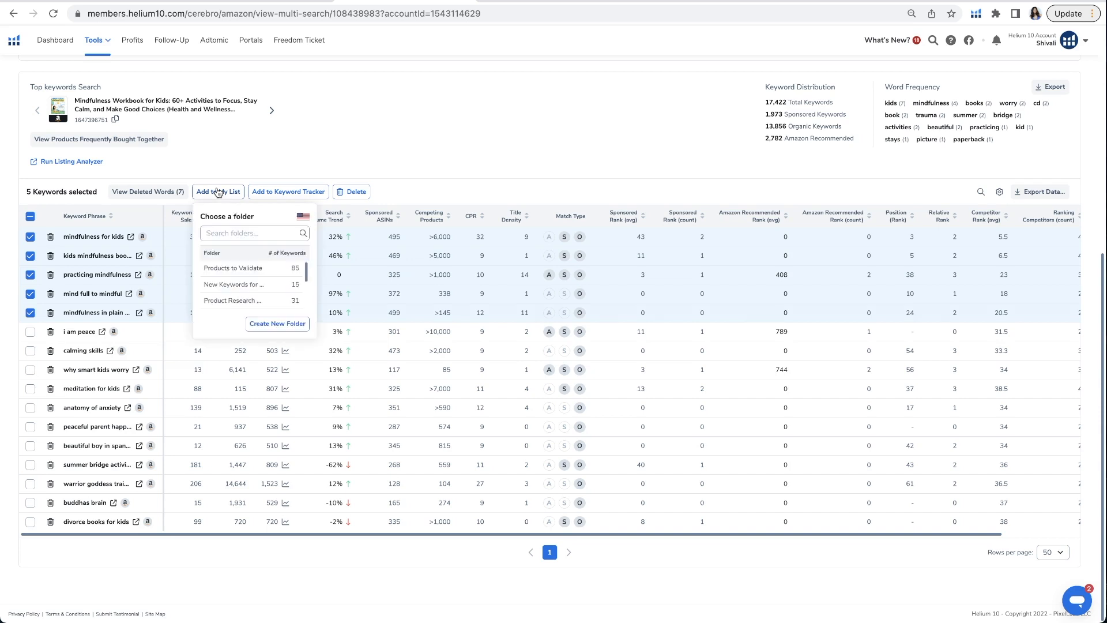
left_click(278, 326)
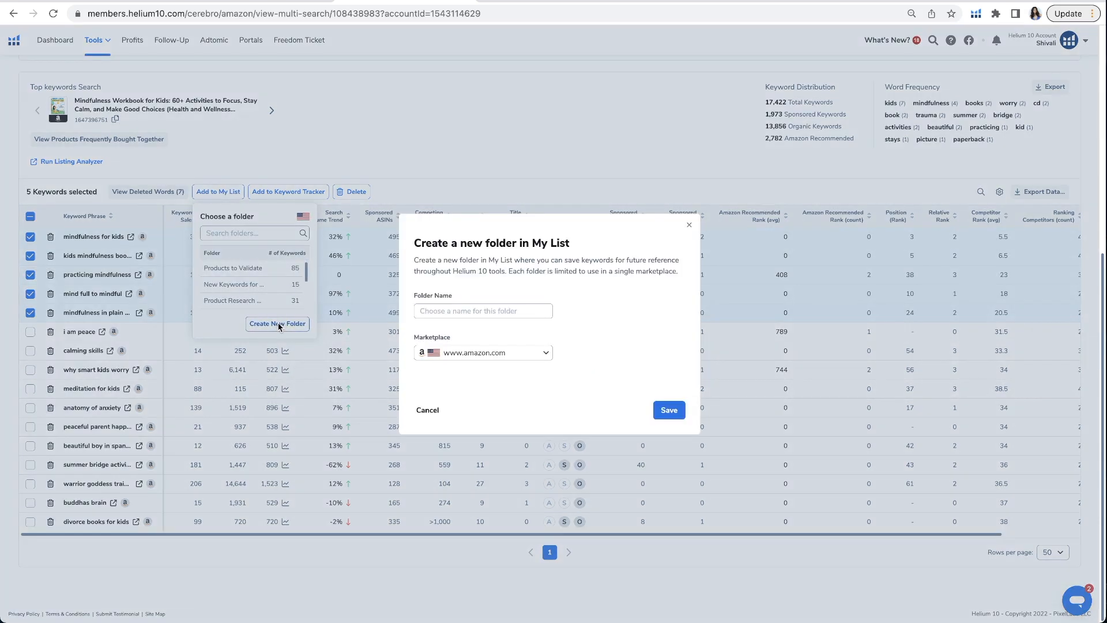
left_click(531, 310)
type("Mindfulness")
left_click(681, 410)
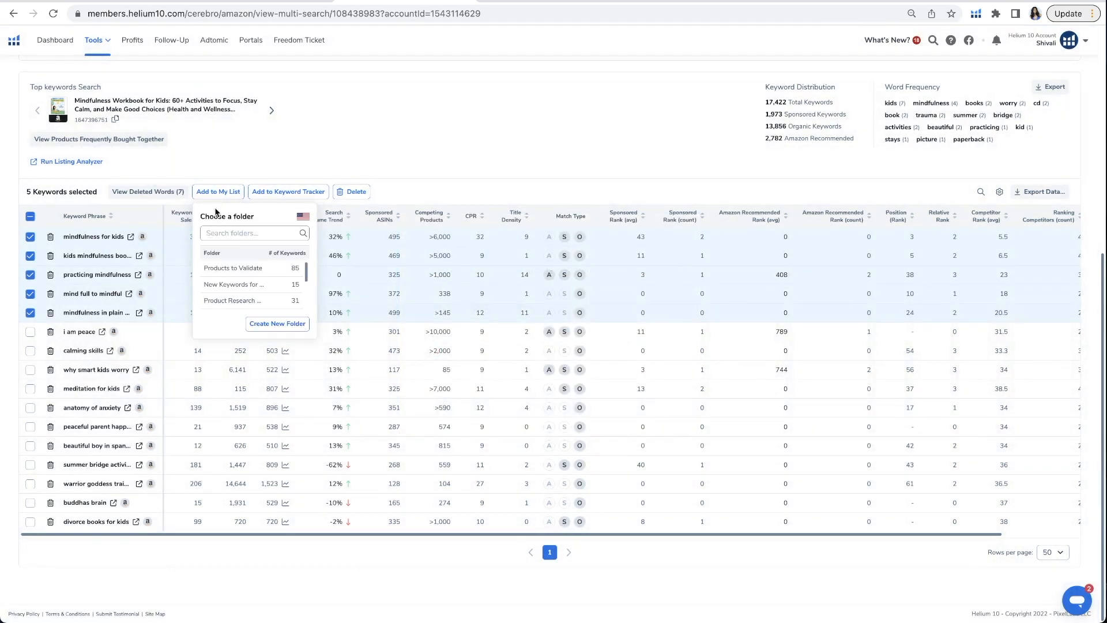
Add the five selected keywords to the "Mindfulness" folder
scroll(236, 293, "down", 5)
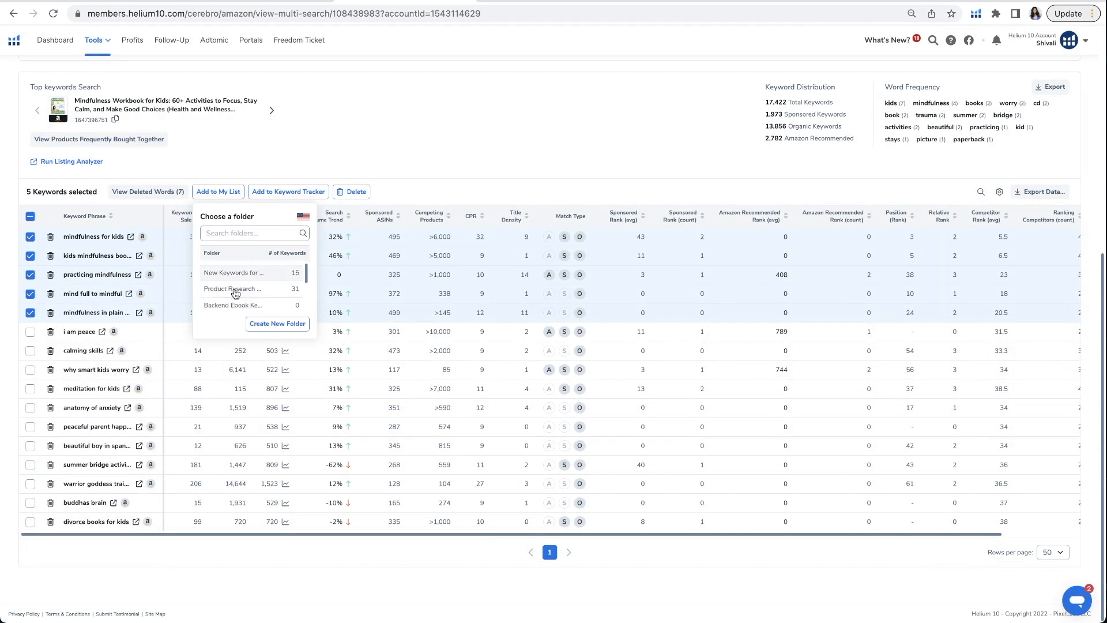
scroll(235, 294, "down", 5)
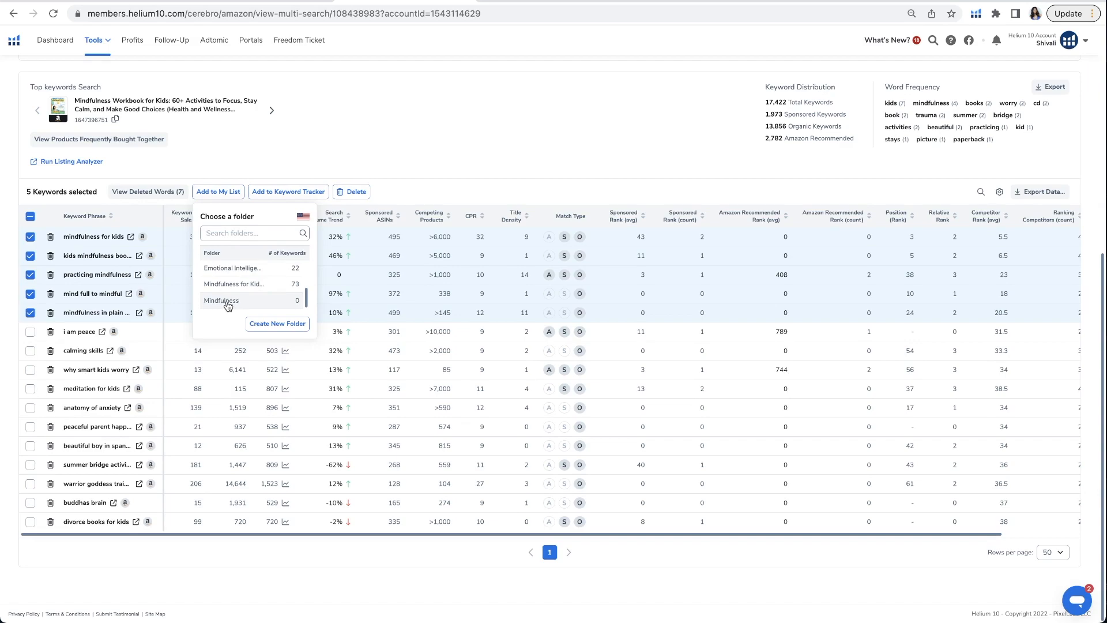
left_click(231, 303)
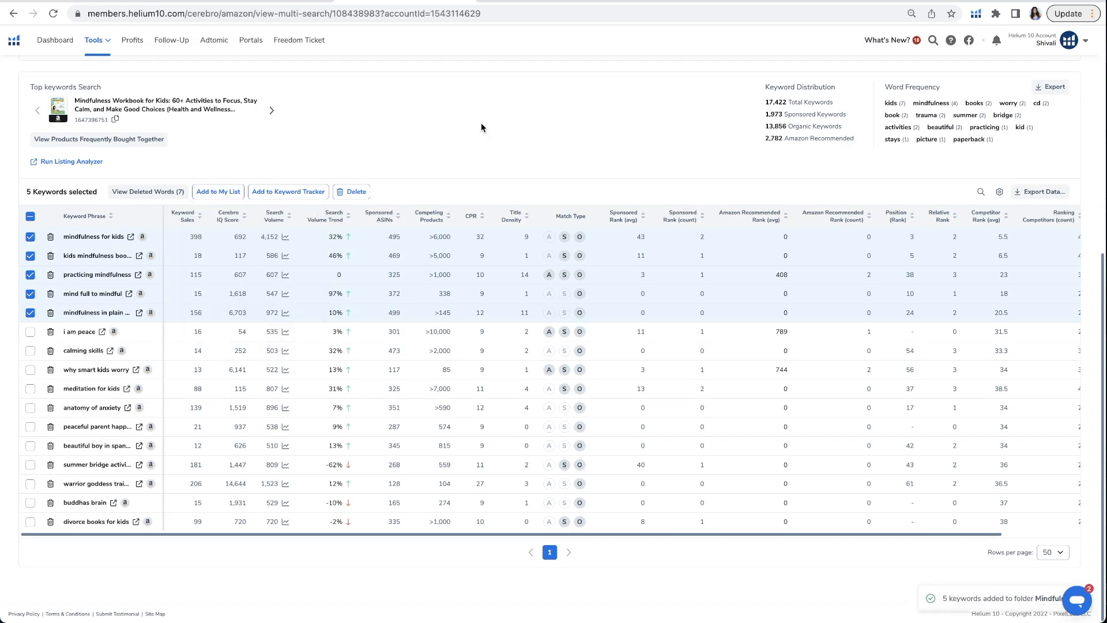
Look up where My List - Keywords is found among the Keyword Research tools
scroll(481, 122, "up", 6)
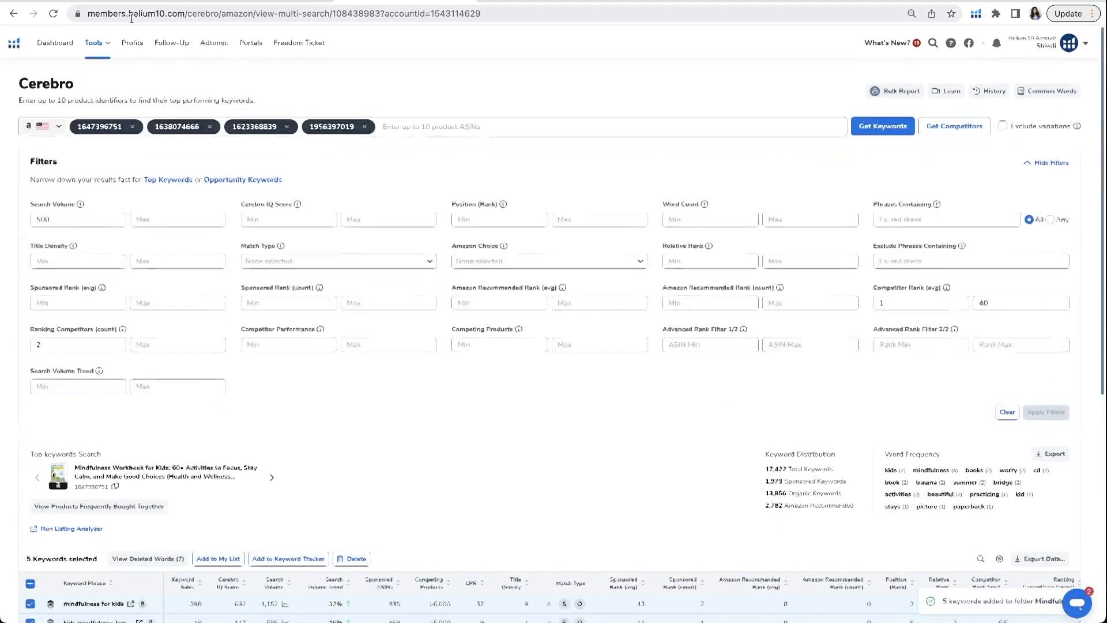
left_click(93, 42)
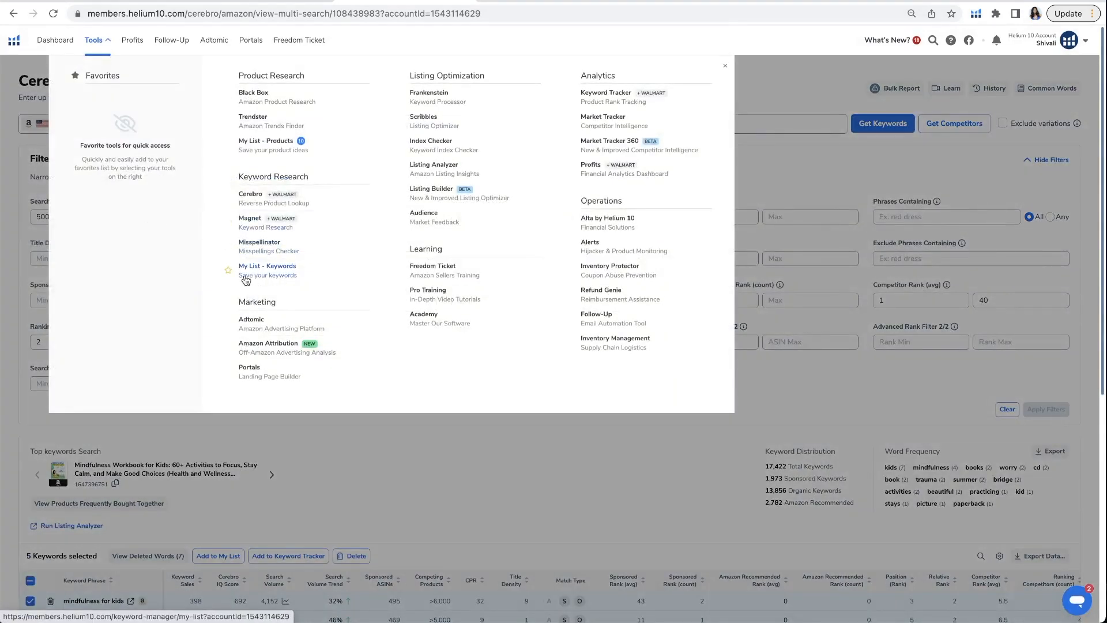
scroll(247, 280, "up", 5)
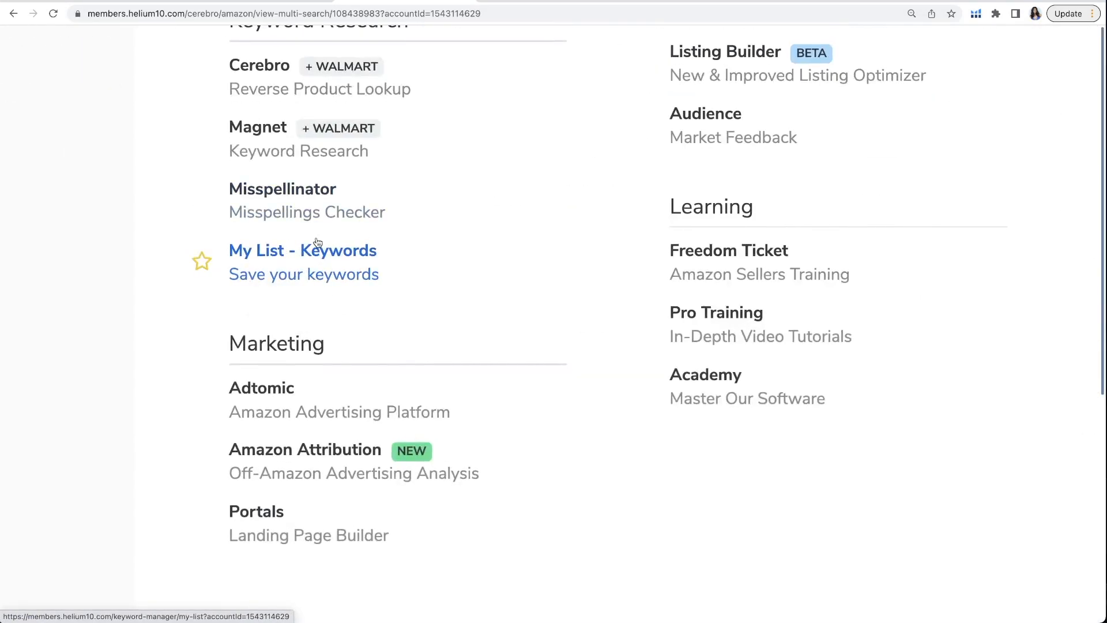
scroll(317, 243, "down", 5)
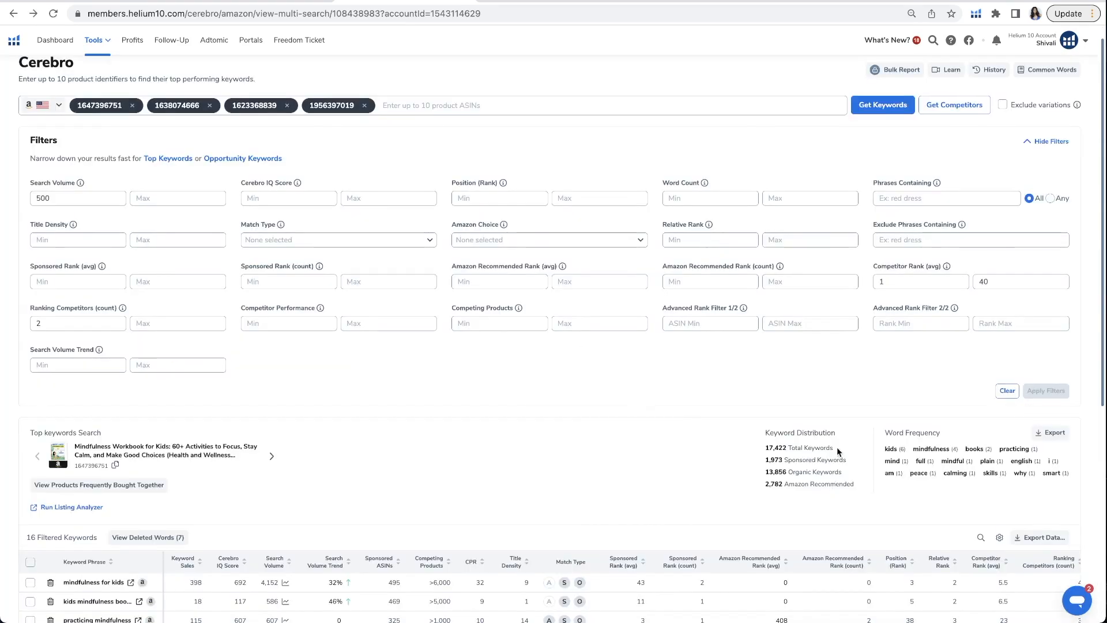
Examine the Keyword Distribution and Word Frequency summaries of the filtered Cerebro results
scroll(837, 448, "up", 5)
scroll(818, 462, "down", 3)
scroll(818, 462, "right", 4)
scroll(697, 434, "right", 1)
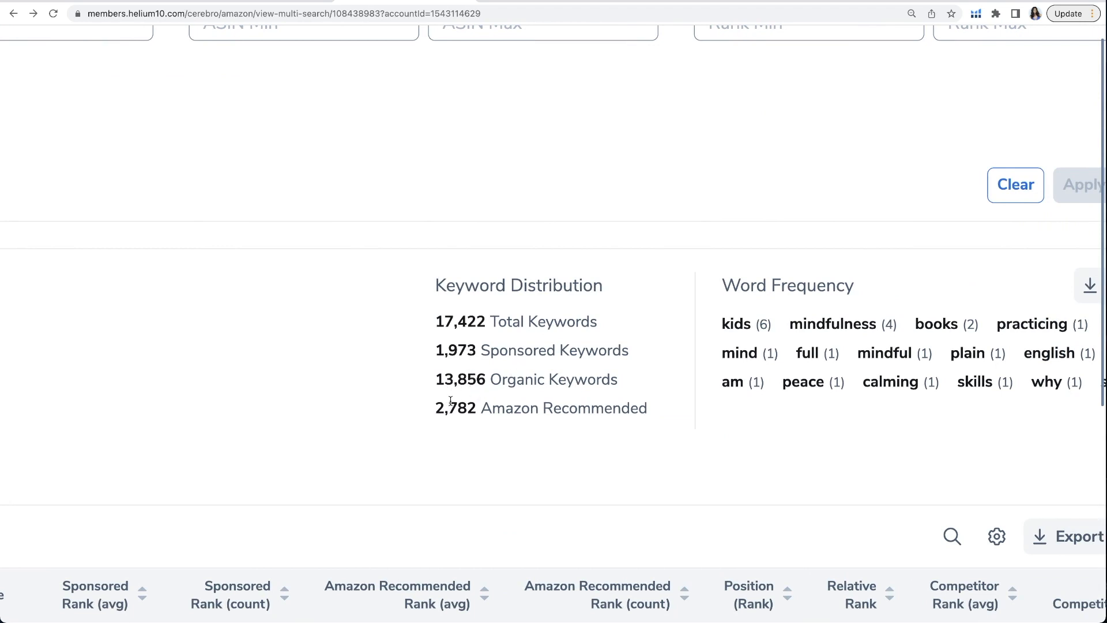
scroll(569, 370, "right", 5)
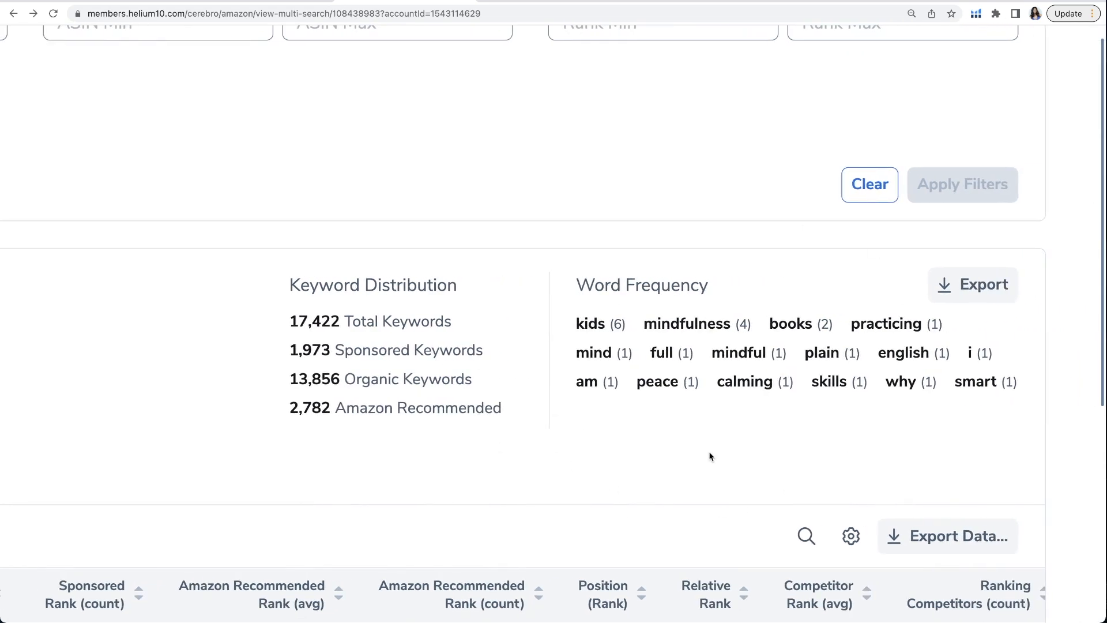
scroll(733, 467, "down", 5)
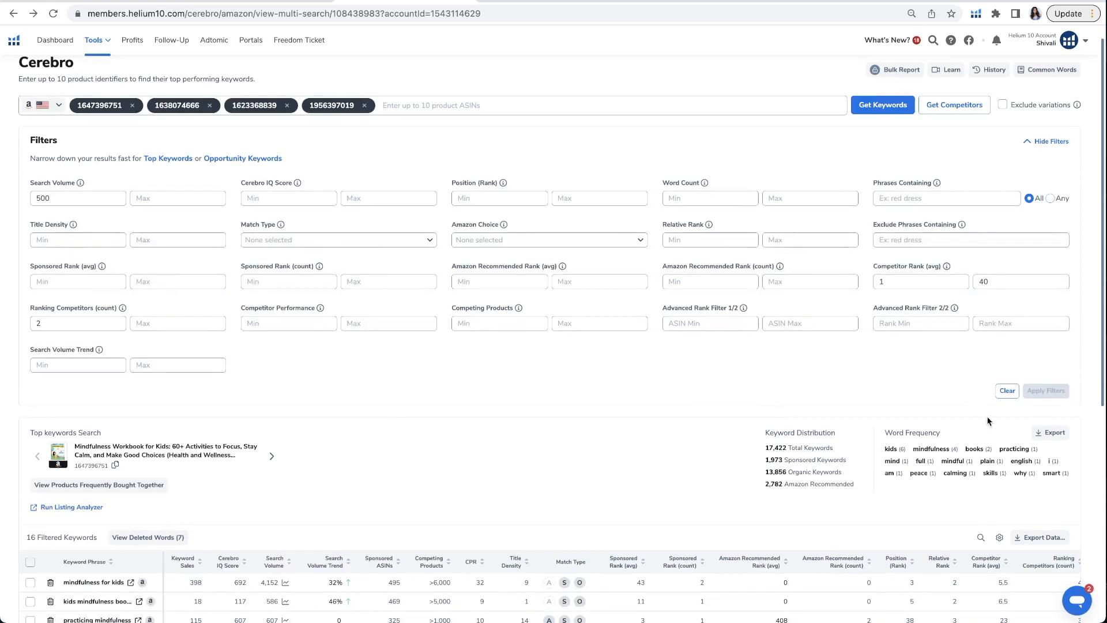
Clear all Cerebro filters and examine the Word Frequency summary for the full keyword set
left_click(1007, 392)
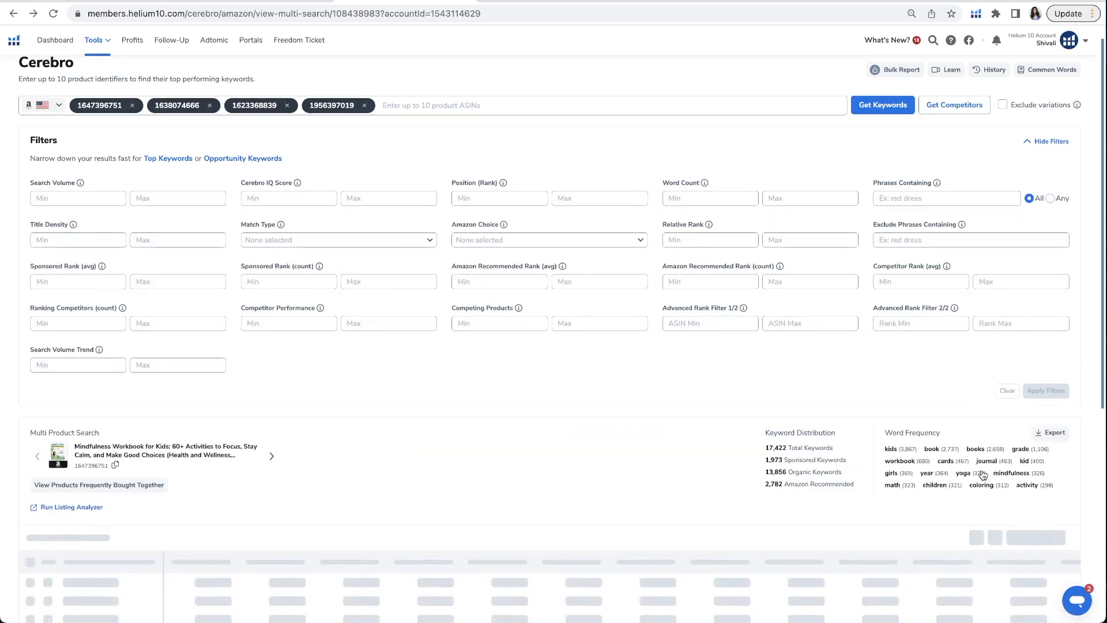
scroll(982, 468, "up", 5)
scroll(981, 468, "right", 3)
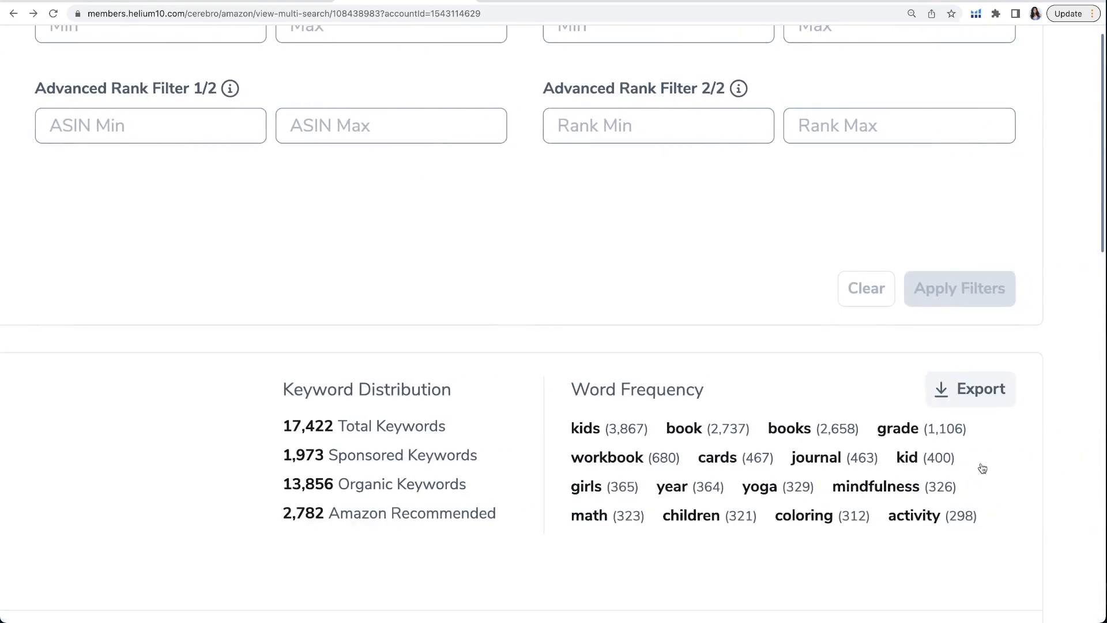
scroll(857, 462, "down", 2)
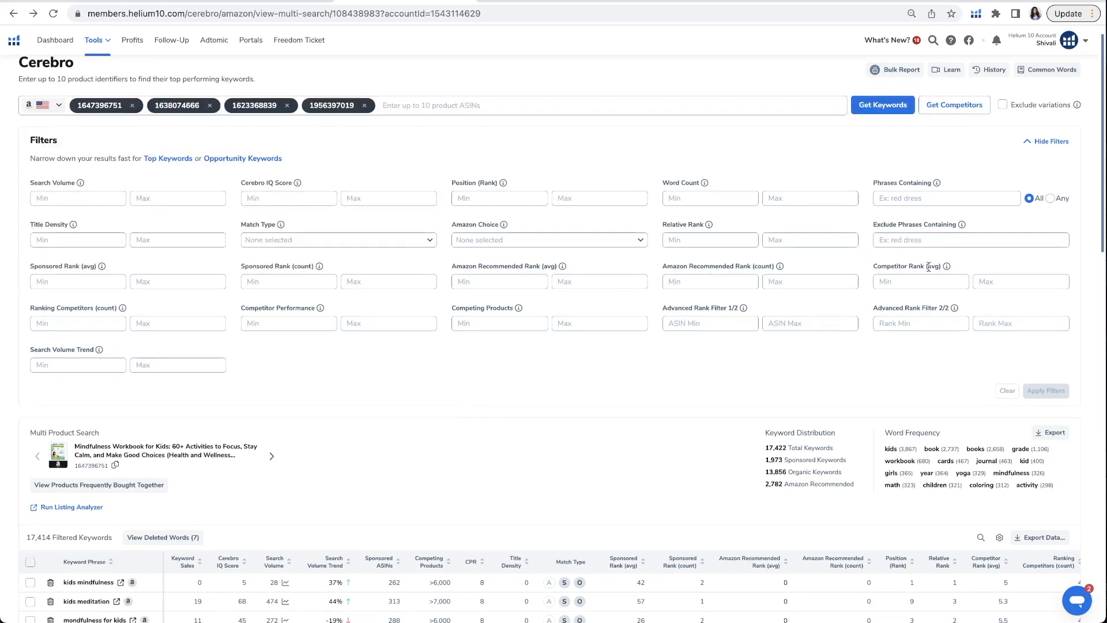
Filter the keywords to phrases containing all of "mindfulness, kids" and look through the resulting list
left_click(919, 197)
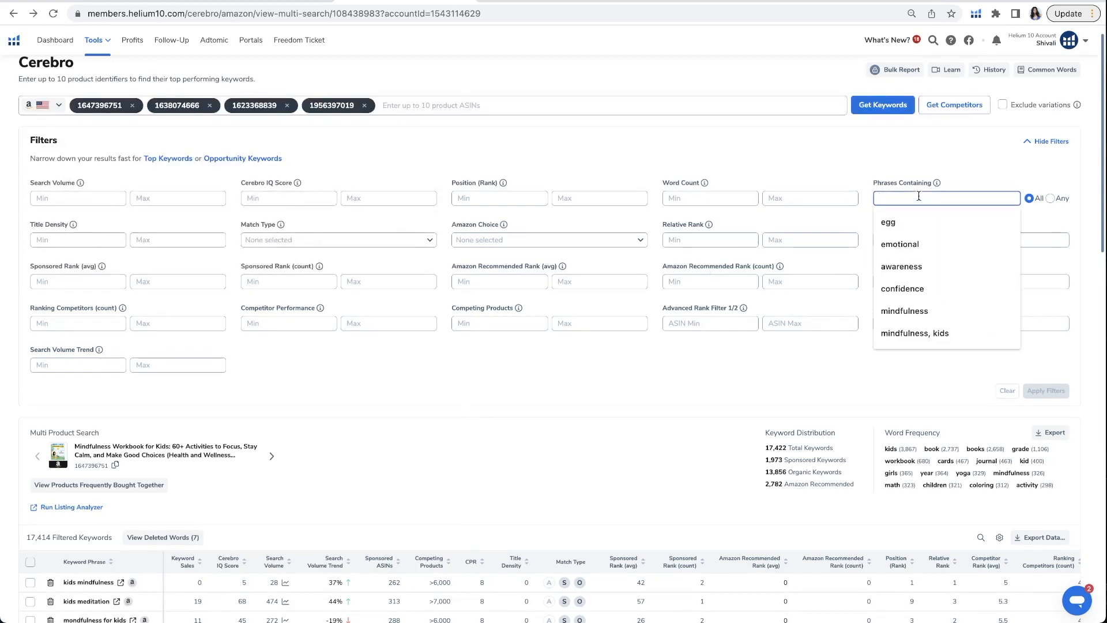
left_click(905, 311)
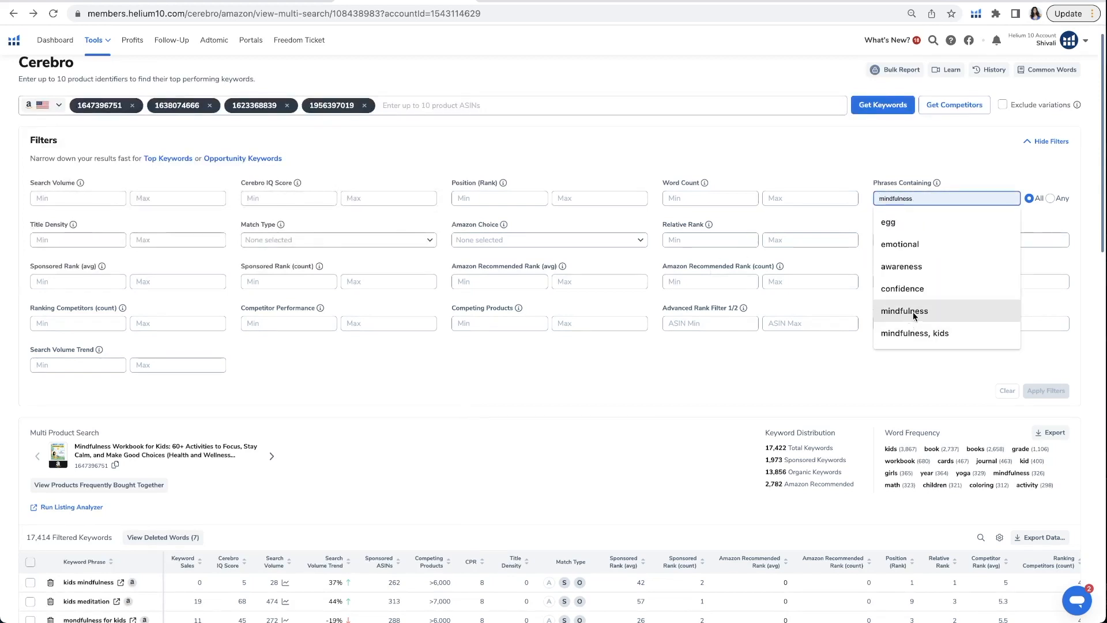
left_click(903, 333)
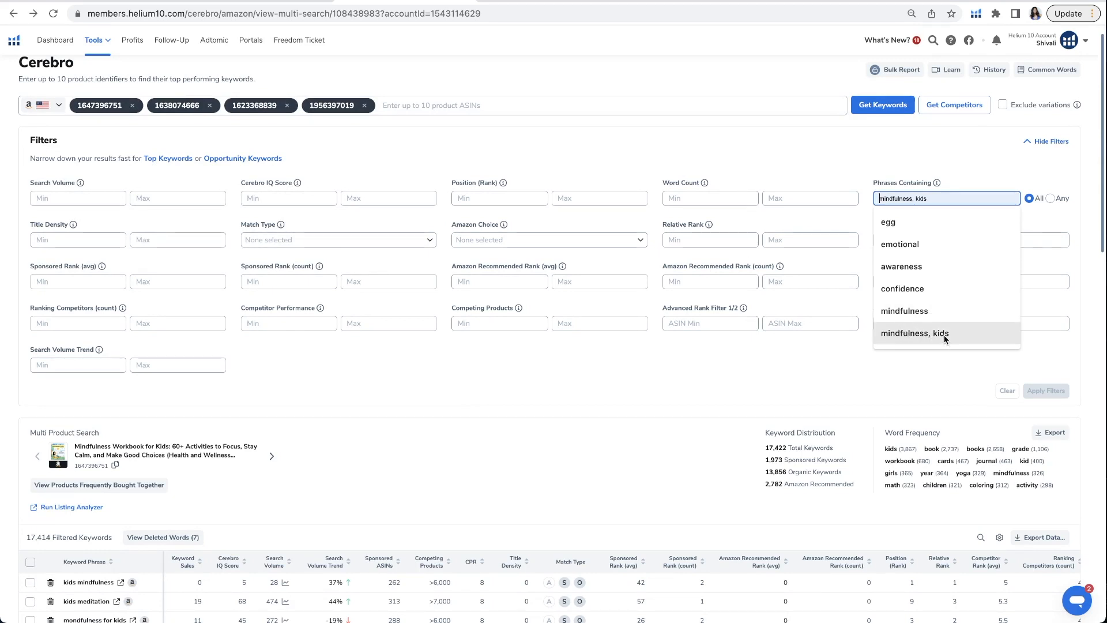
left_click(1045, 392)
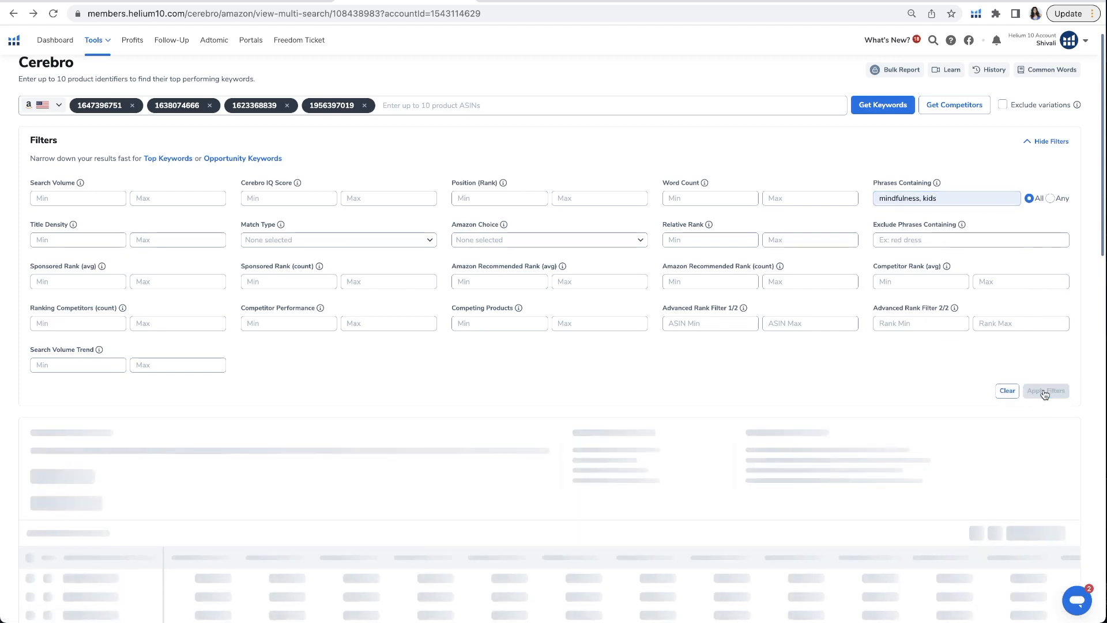
scroll(86, 498, "down", 4)
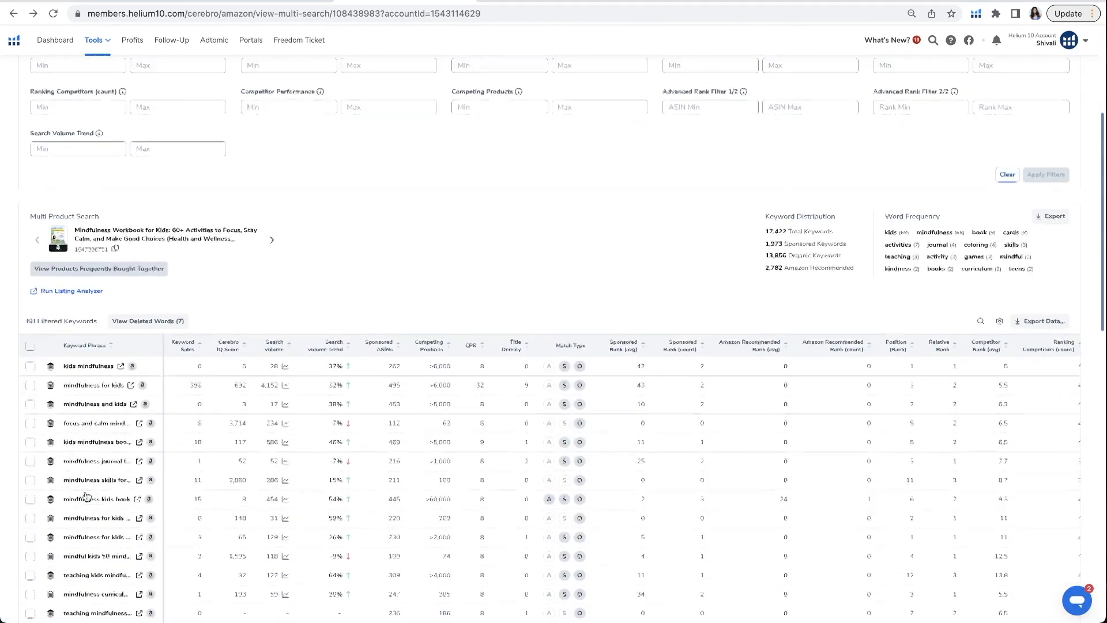
Select all keywords on the current results page except "mindfulness games for kids"
scroll(86, 497, "down", 4)
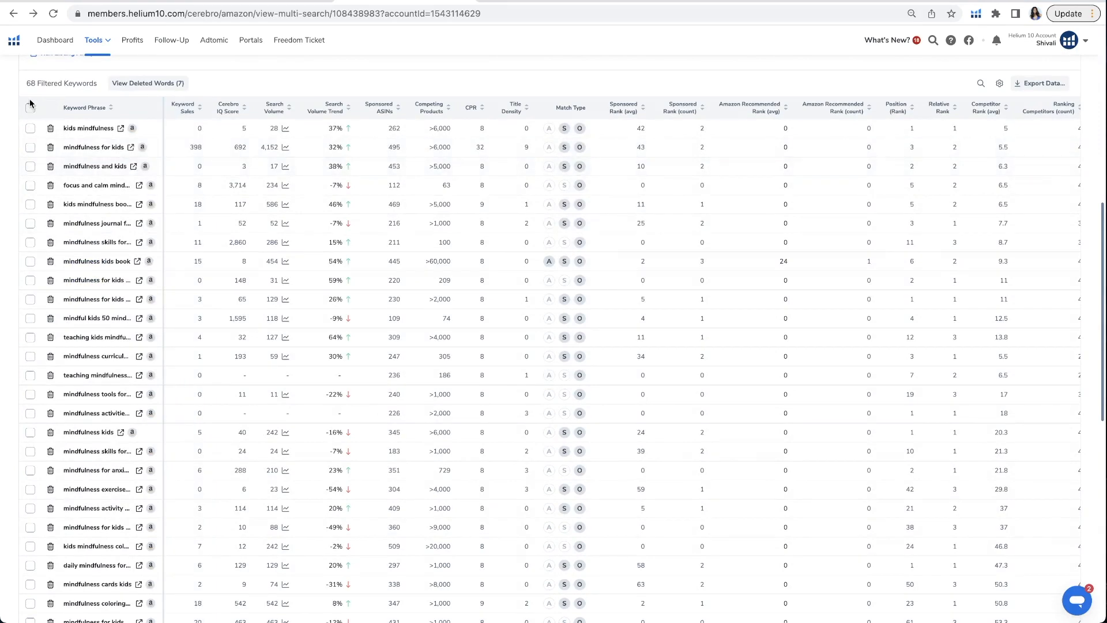
left_click(30, 105)
scroll(141, 316, "down", 5)
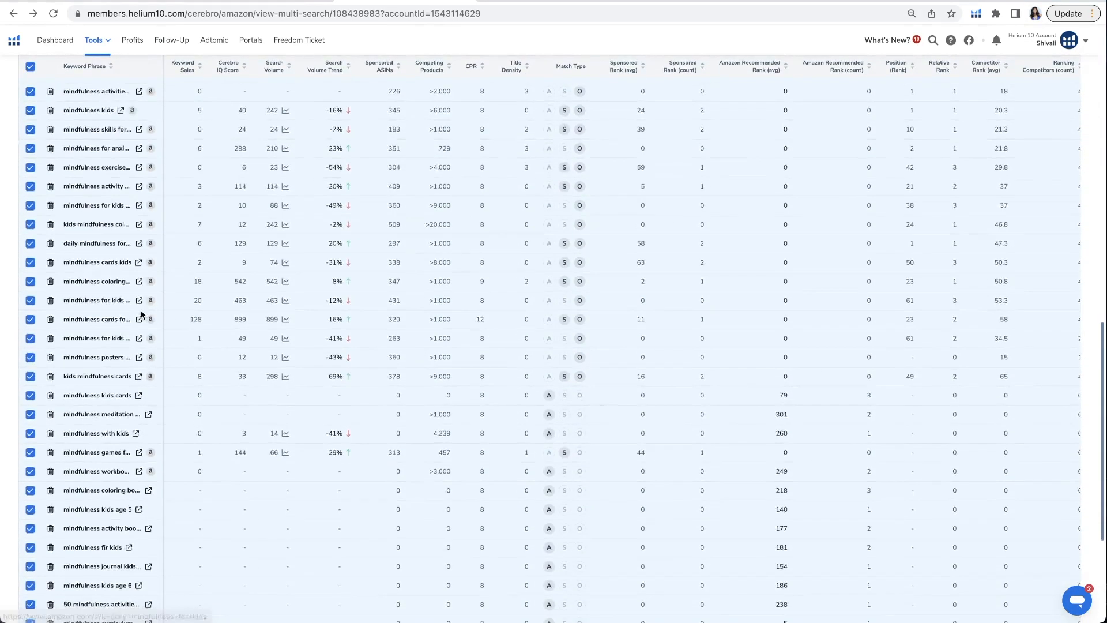
scroll(141, 315, "down", 4)
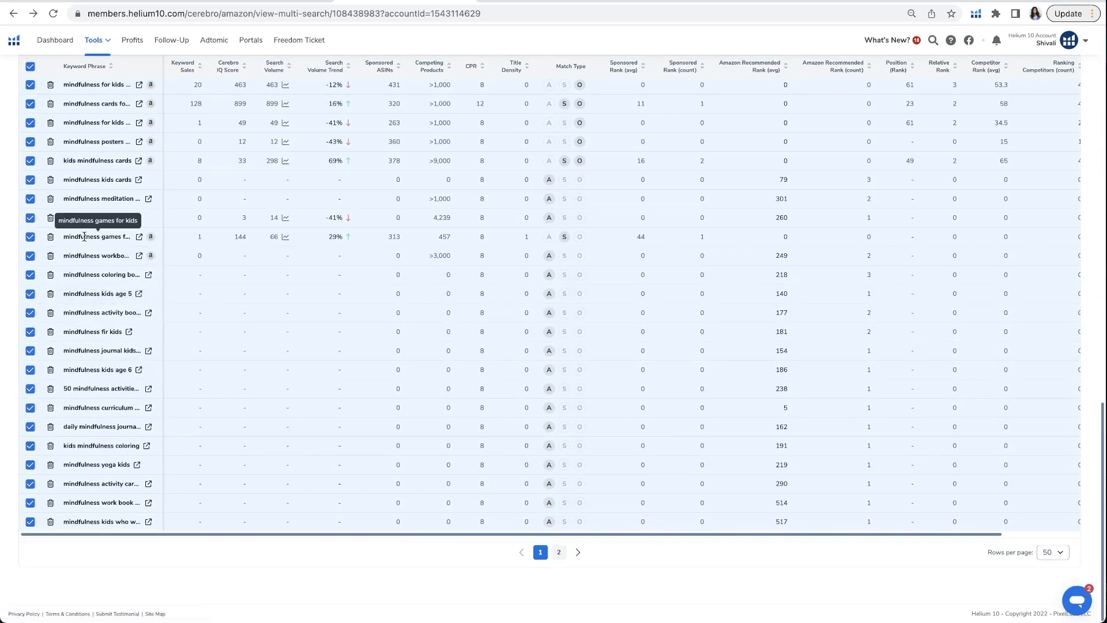
left_click(31, 237)
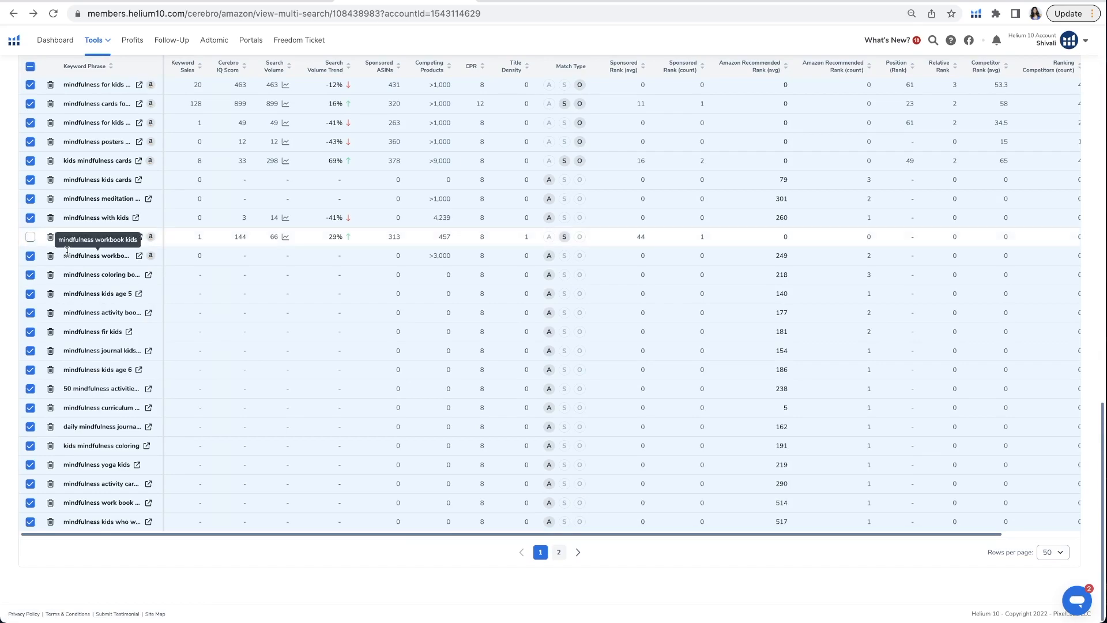
Add the selected keywords to the Mindfulness folder in My List
scroll(75, 416, "up", 2)
scroll(74, 415, "up", 10)
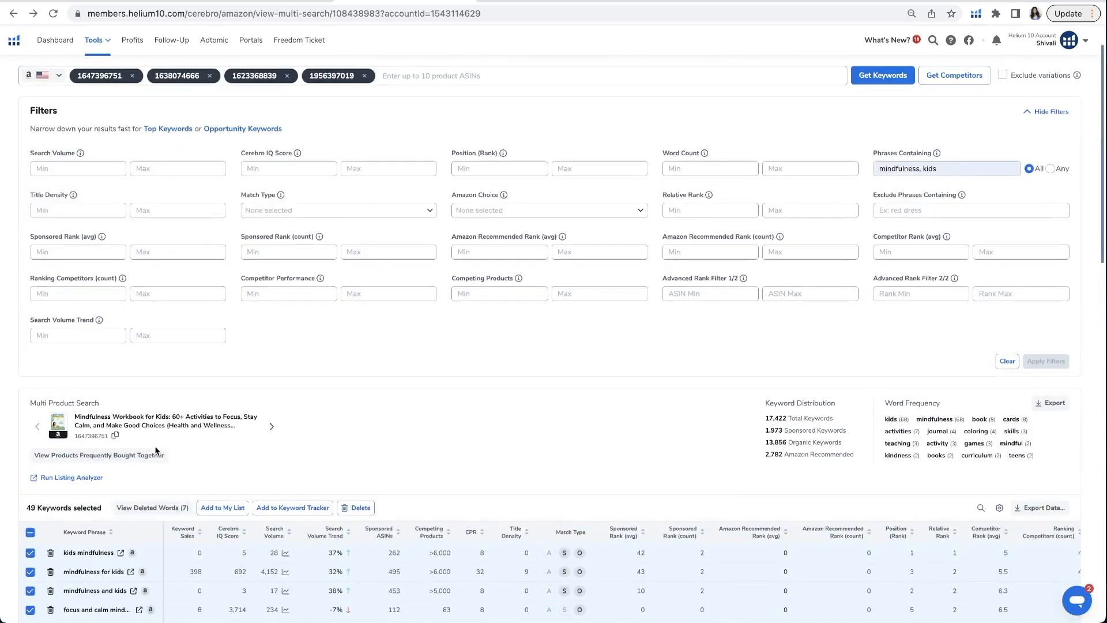
scroll(223, 430, "down", 1)
left_click(223, 429)
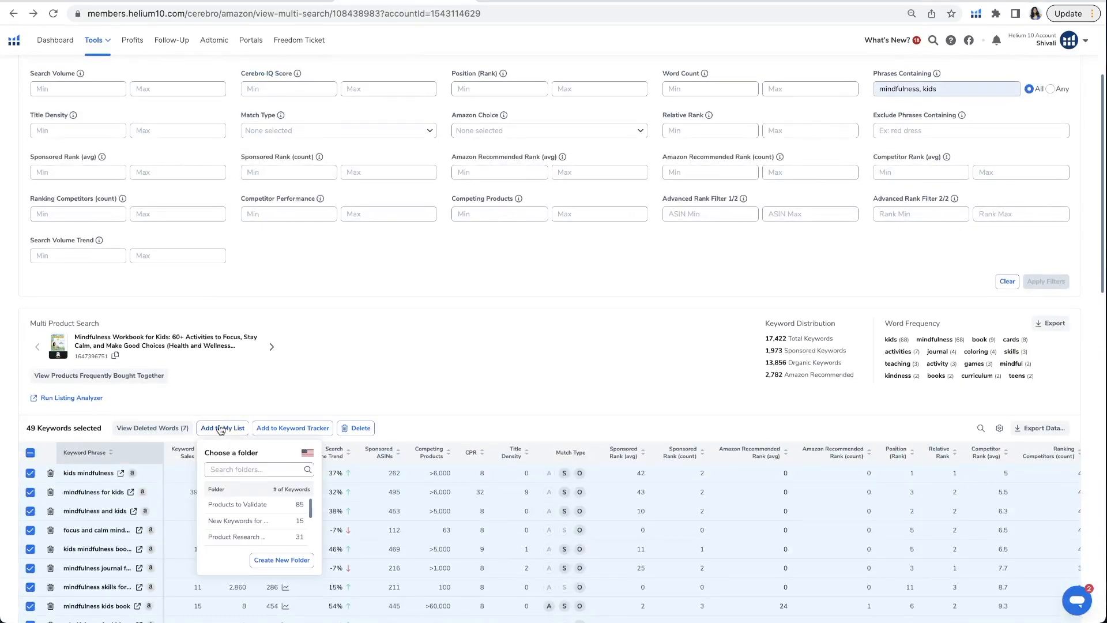
scroll(250, 507, "down", 3)
left_click(220, 534)
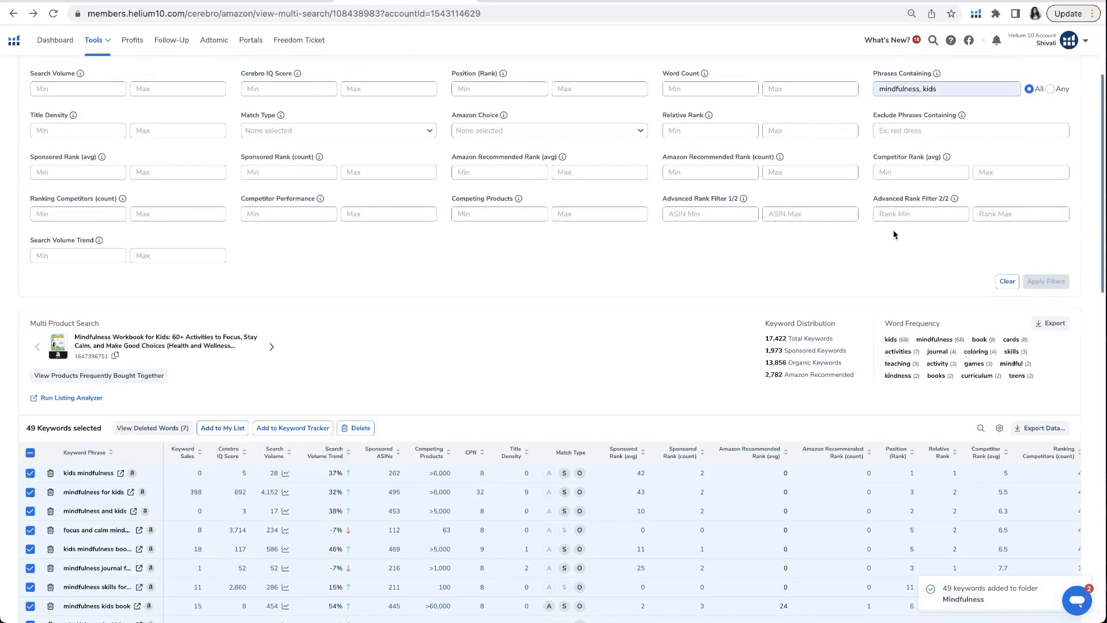
Clear the phrase filter and keyword selection, and narrow the Cerebro results with the Opportunity Keywords preset
left_click(1007, 282)
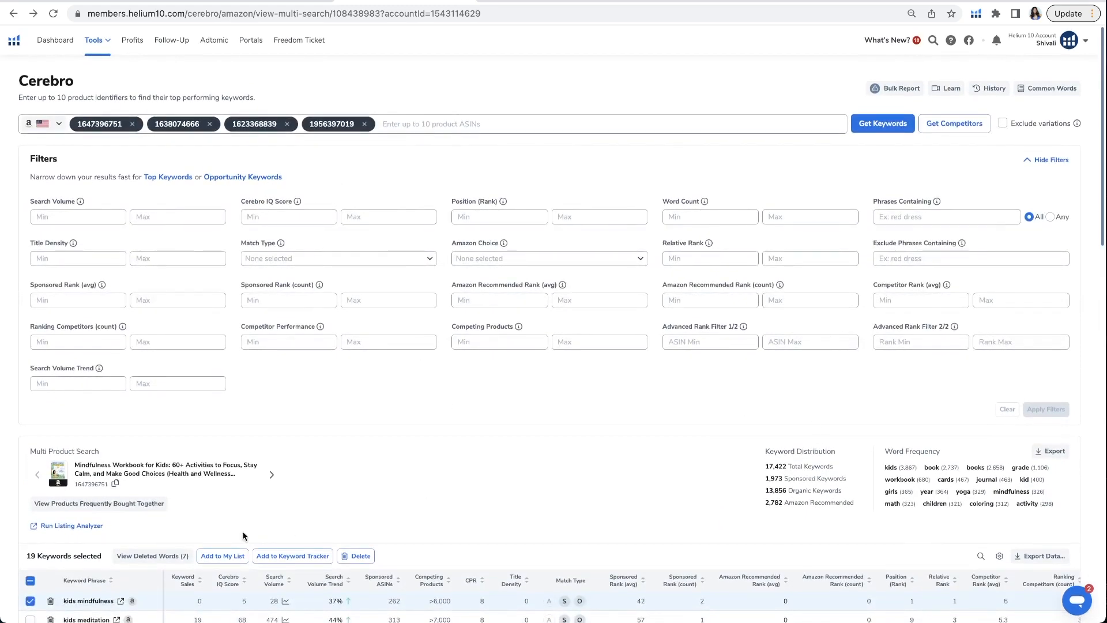
left_click(31, 581)
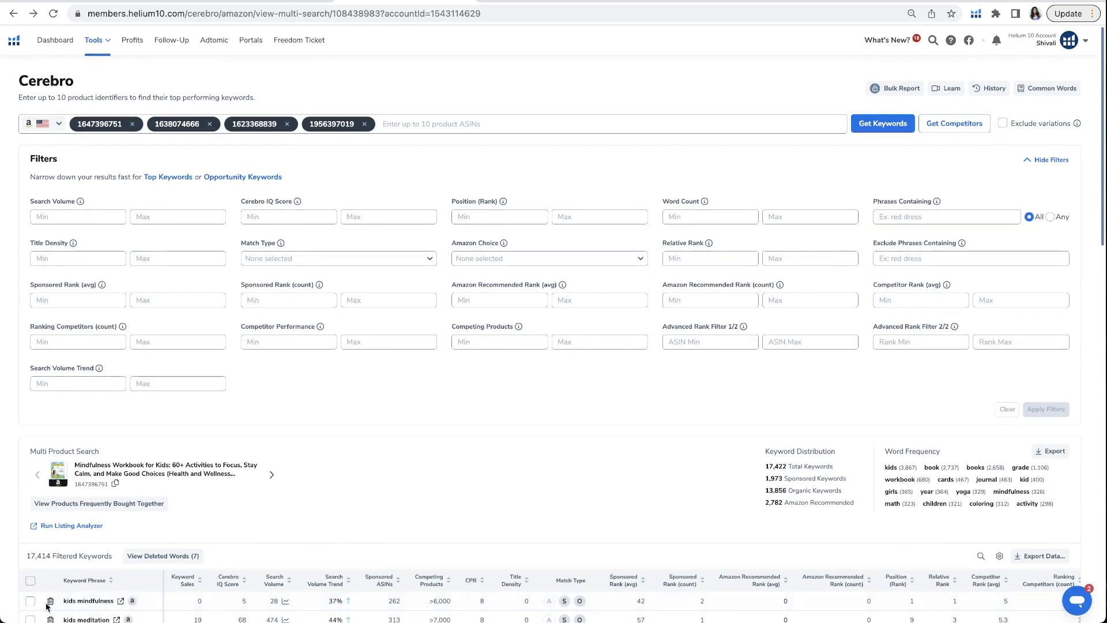
left_click(254, 177)
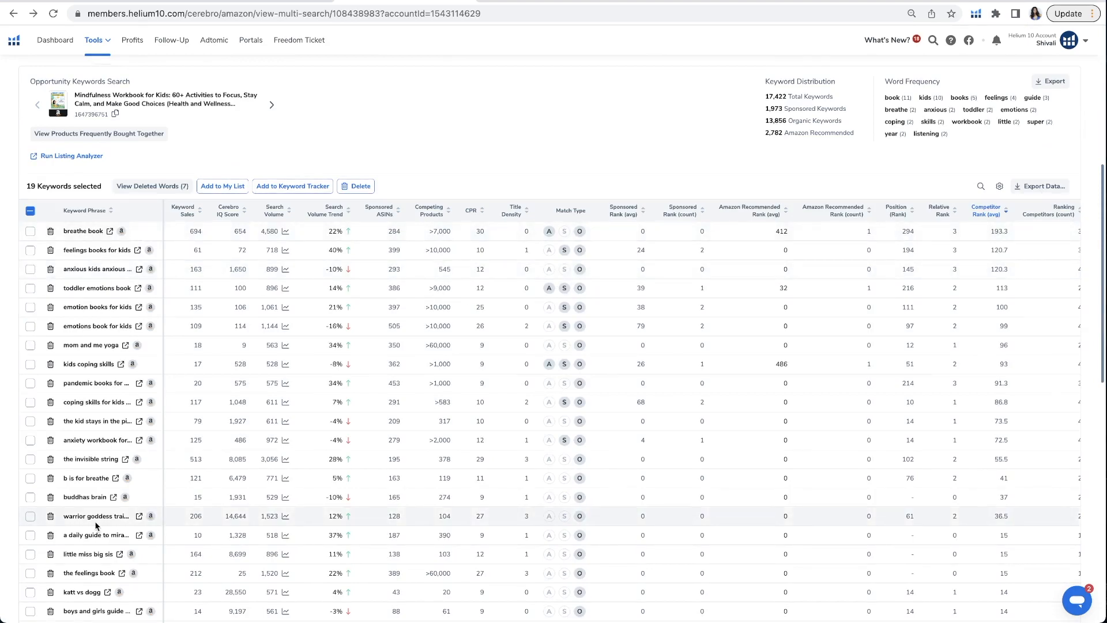
scroll(87, 191, "down", 2)
scroll(81, 514, "down", 3)
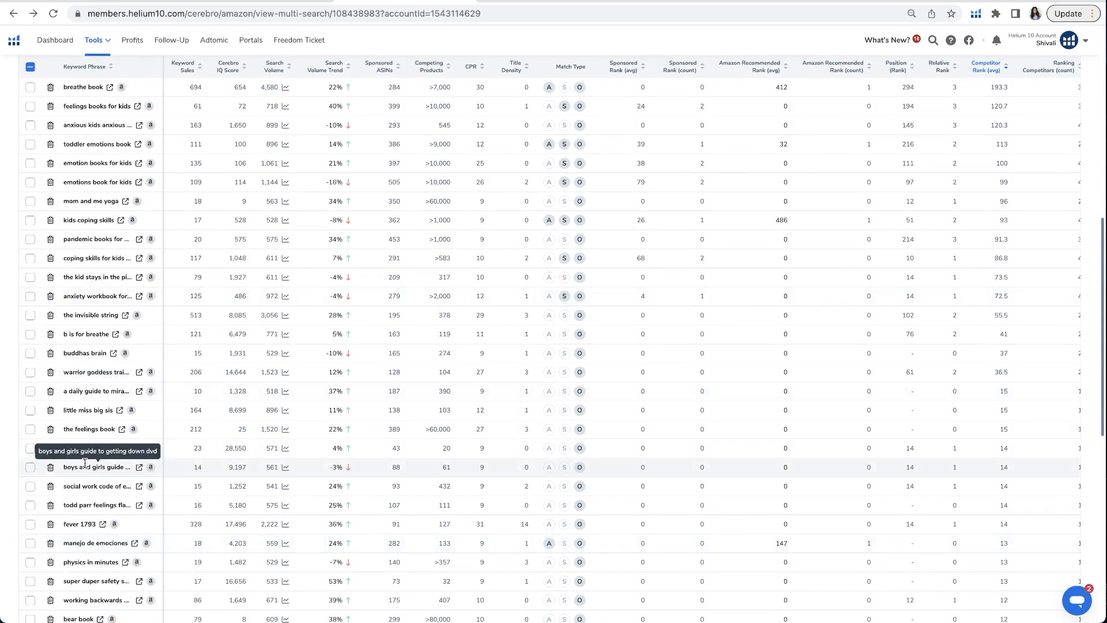
Look through the Amazon search results for the keyword "pandemic books for kids"
left_click(140, 240)
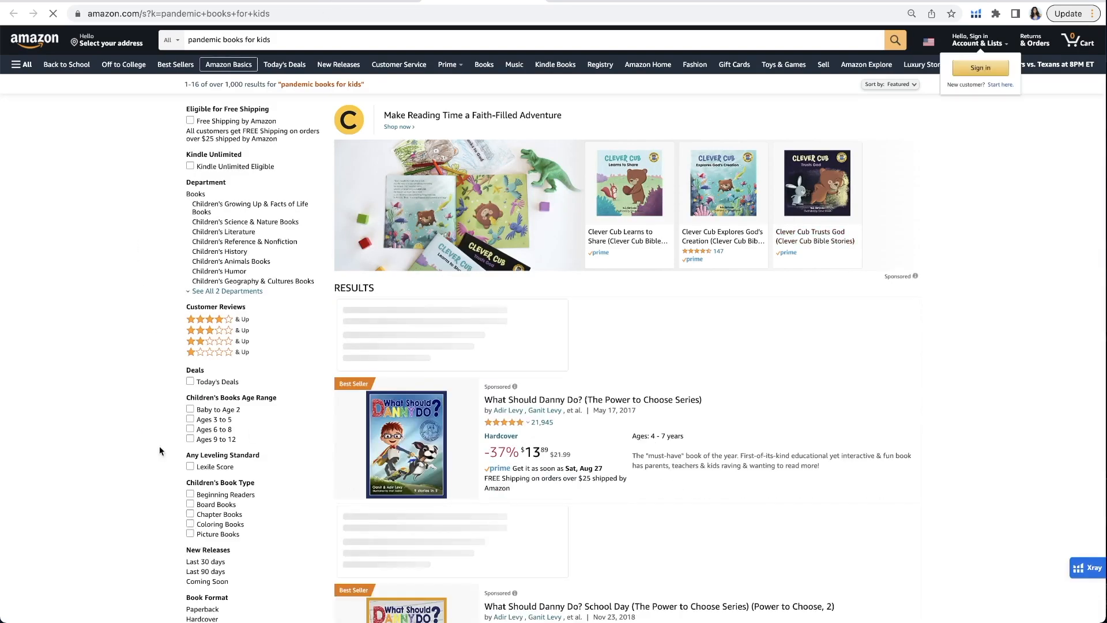
scroll(481, 394, "down", 6)
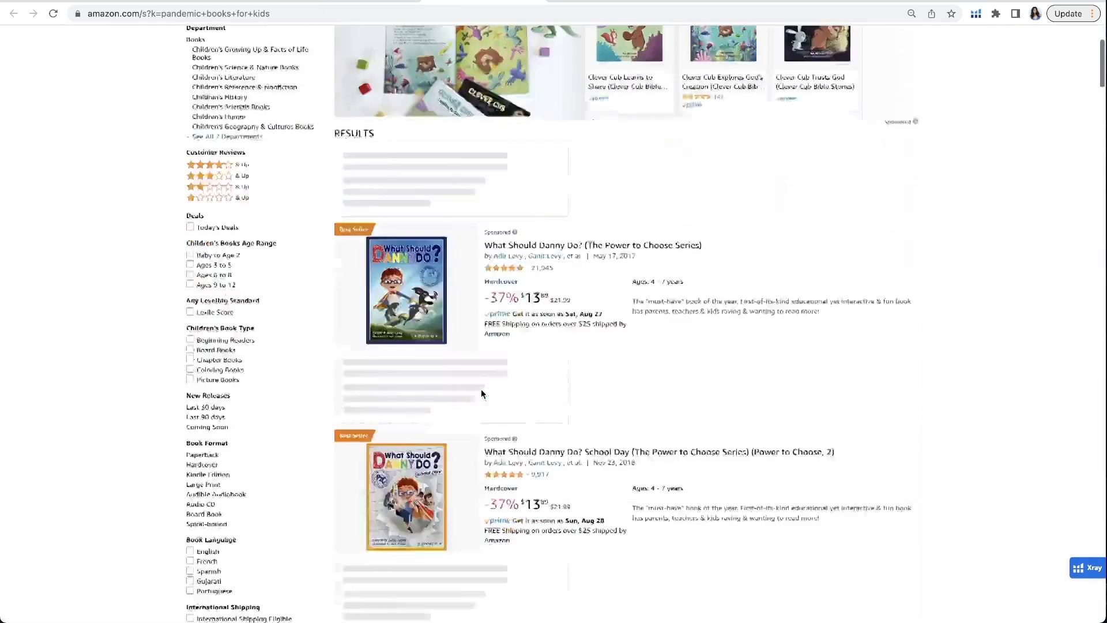
scroll(481, 394, "down", 1)
scroll(477, 369, "up", 7)
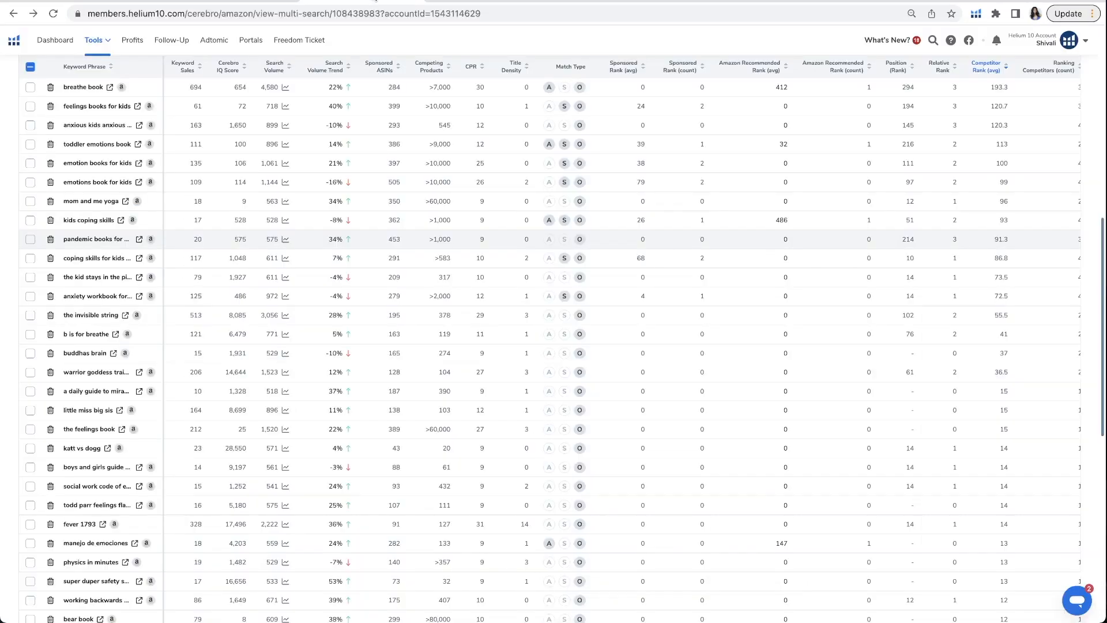
Switch from Cerebro to Magnet and get keyword suggestions for "mindfulness for kids"
scroll(335, 480, "up", 15)
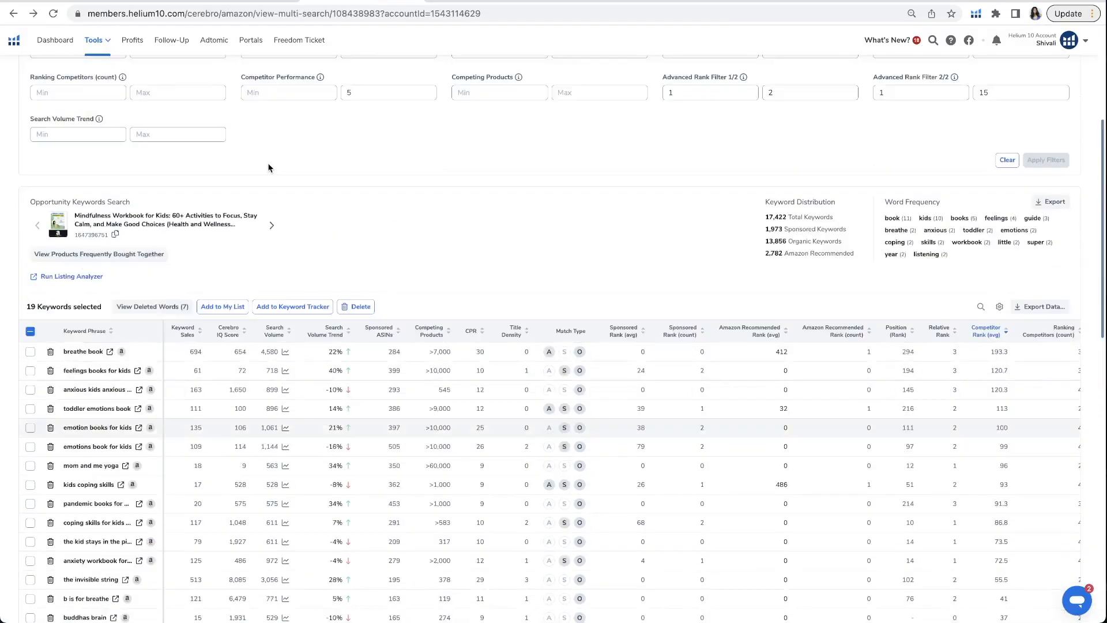
left_click(95, 40)
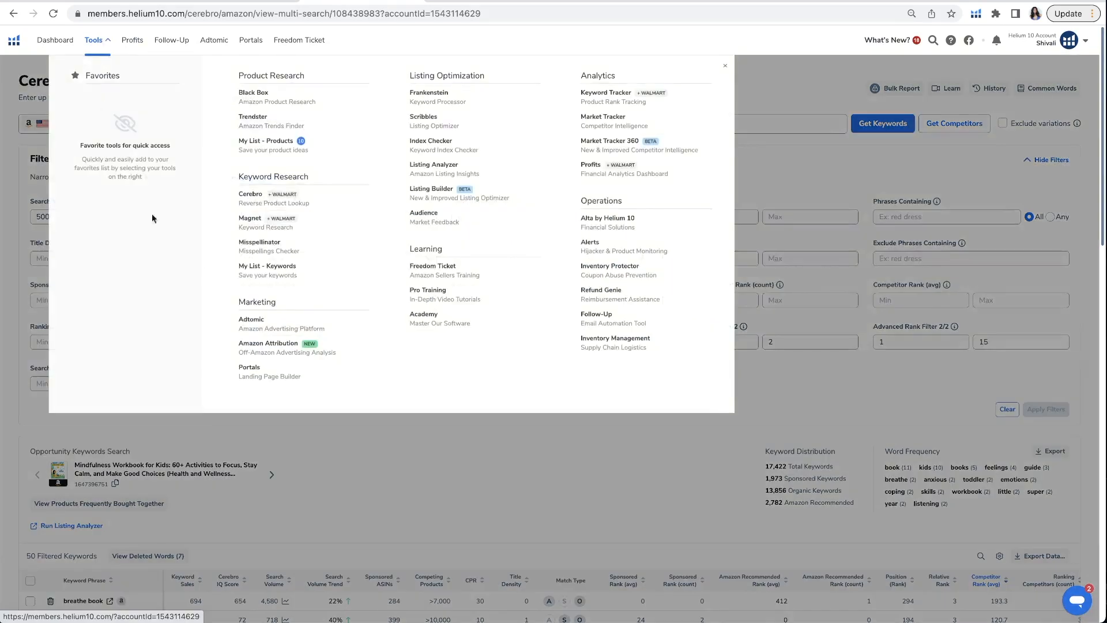
left_click(261, 222)
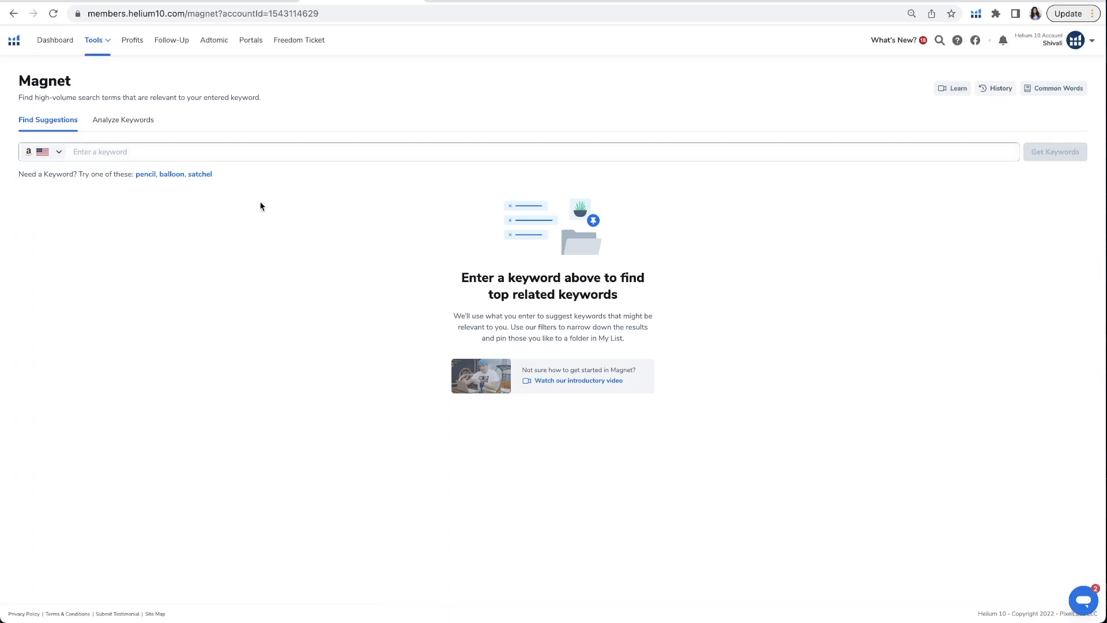
left_click(245, 152)
type("mindfulness for kids")
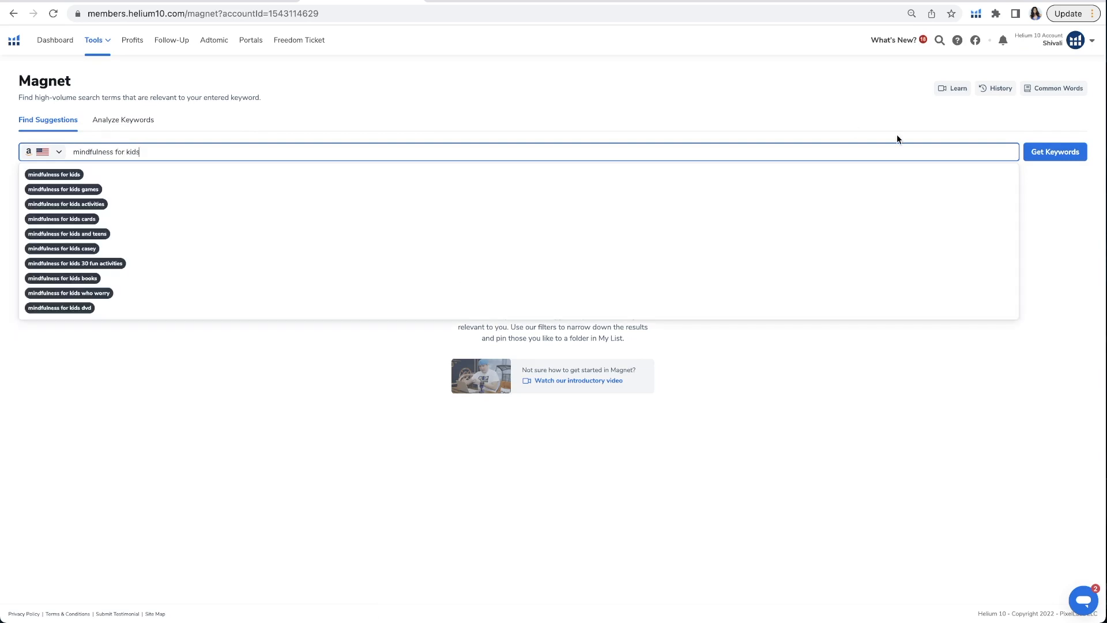
left_click(127, 175)
left_click(1056, 153)
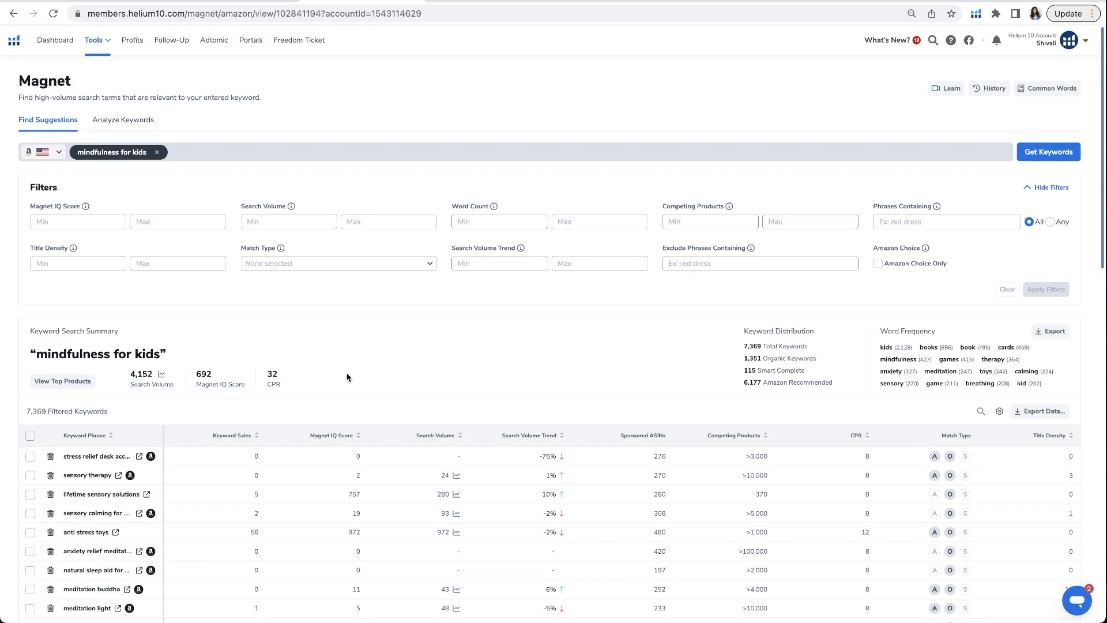
Review the "mindfulness for kids" search summary and sort the suggested keywords by search volume, highest first
scroll(346, 377, "down", 3)
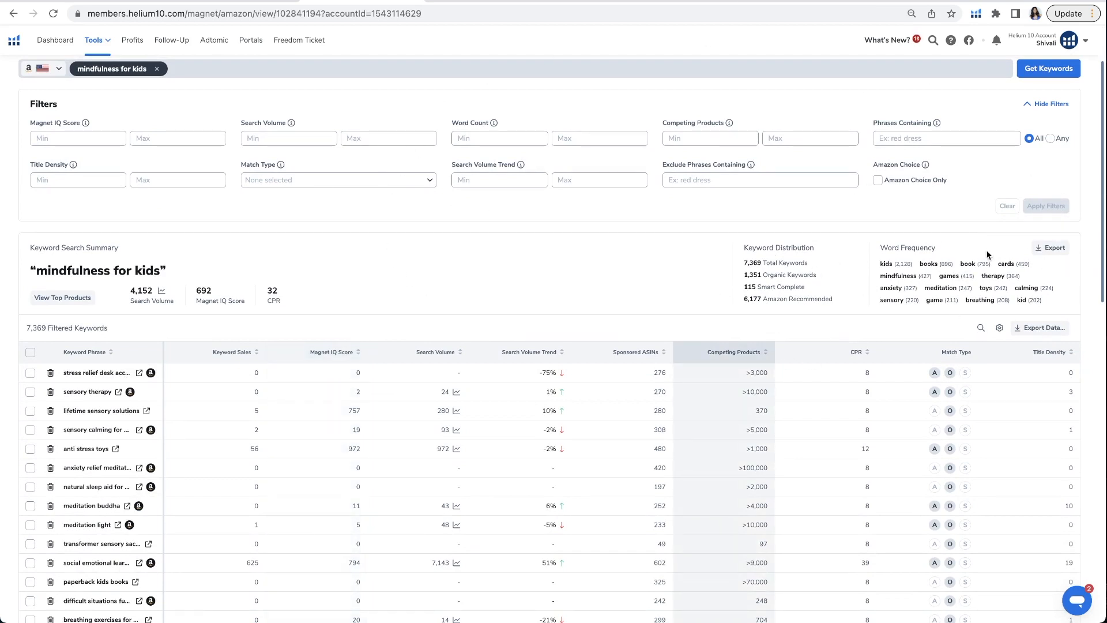
scroll(370, 282, "down", 3)
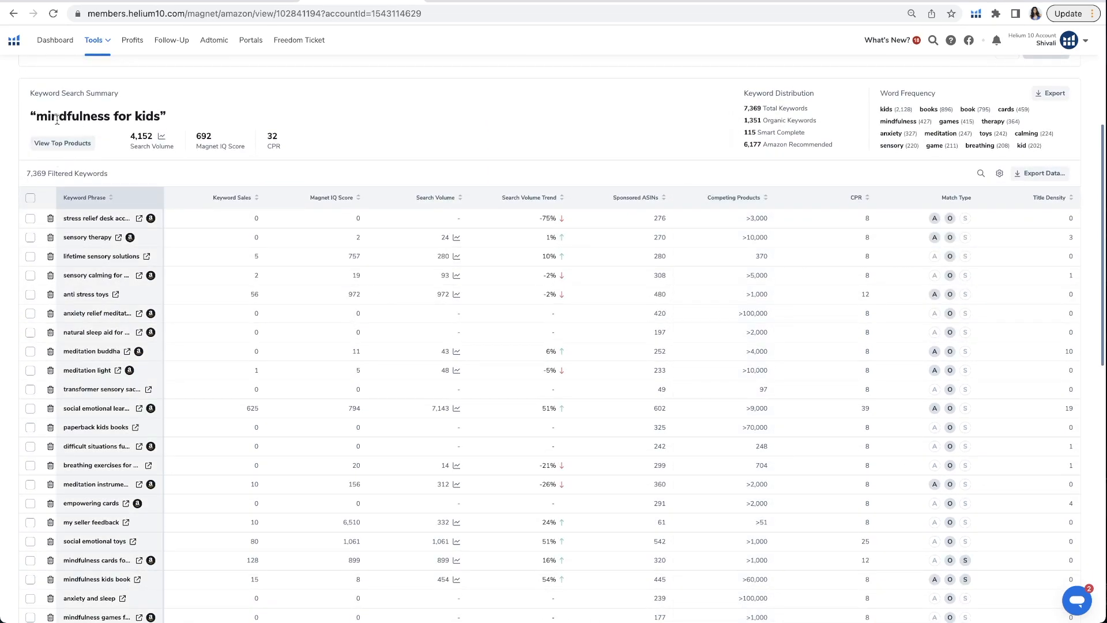
left_click_drag(35, 116, 157, 124)
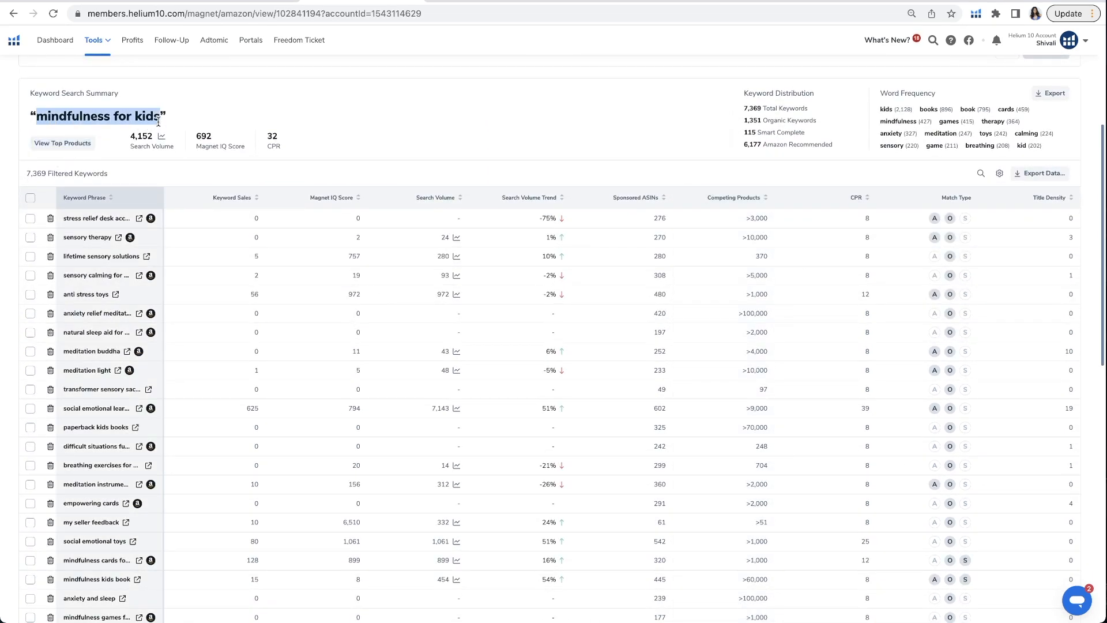
left_click(154, 121)
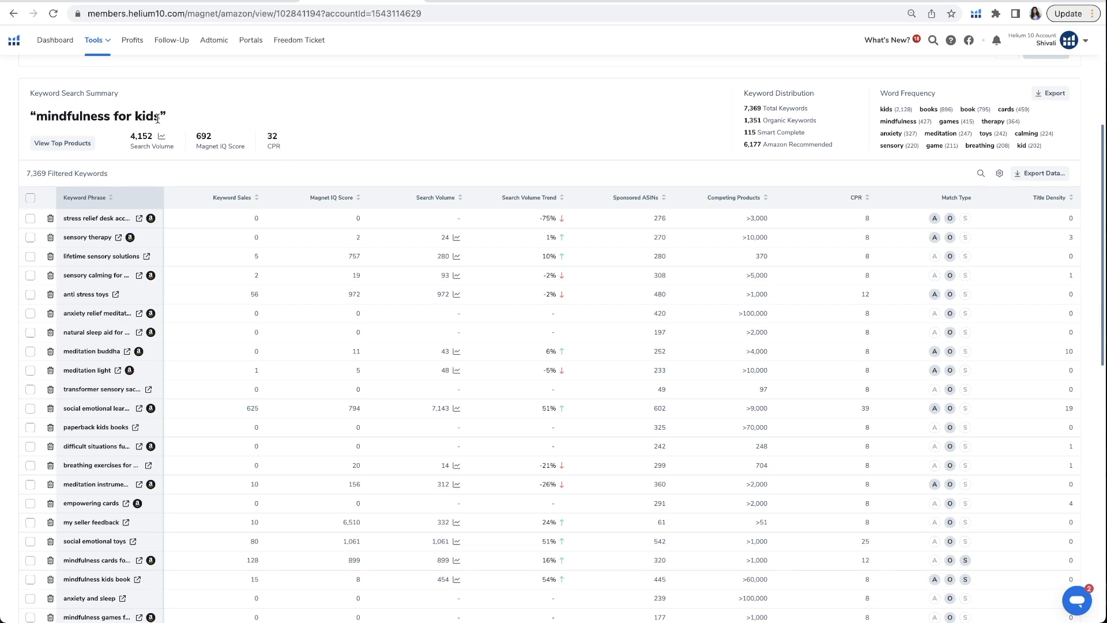
scroll(177, 182, "down", 2)
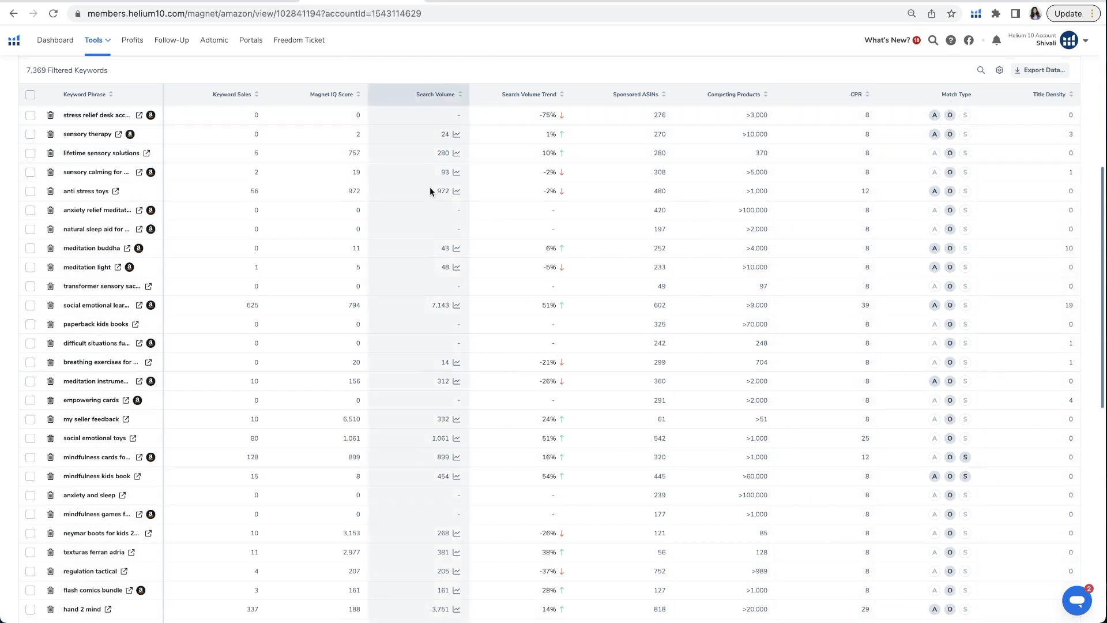
left_click(427, 94)
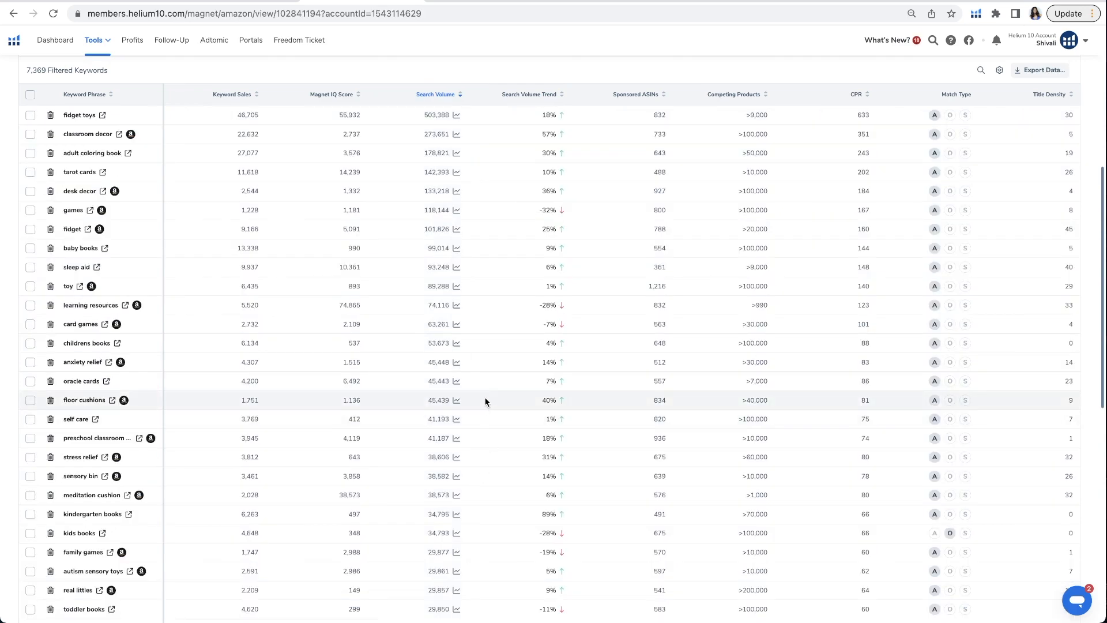
Filter the Magnet suggestions to phrases containing "mindfulness", and narrow them to all of "mindfulness, kids"
scroll(530, 308, "up", 2)
scroll(530, 311, "up", 5)
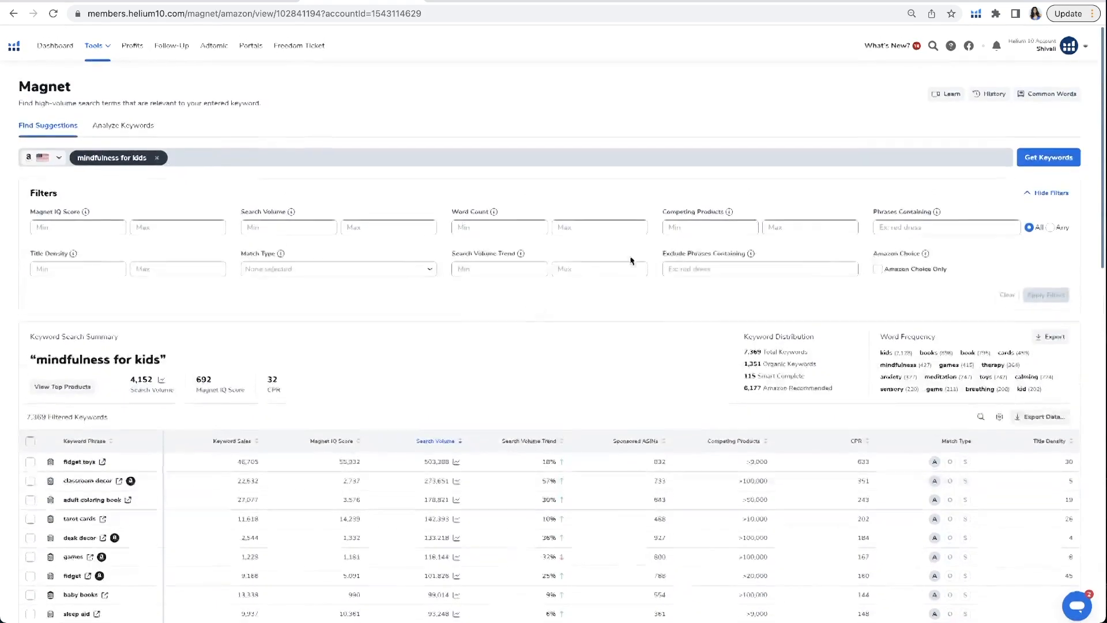
left_click(955, 222)
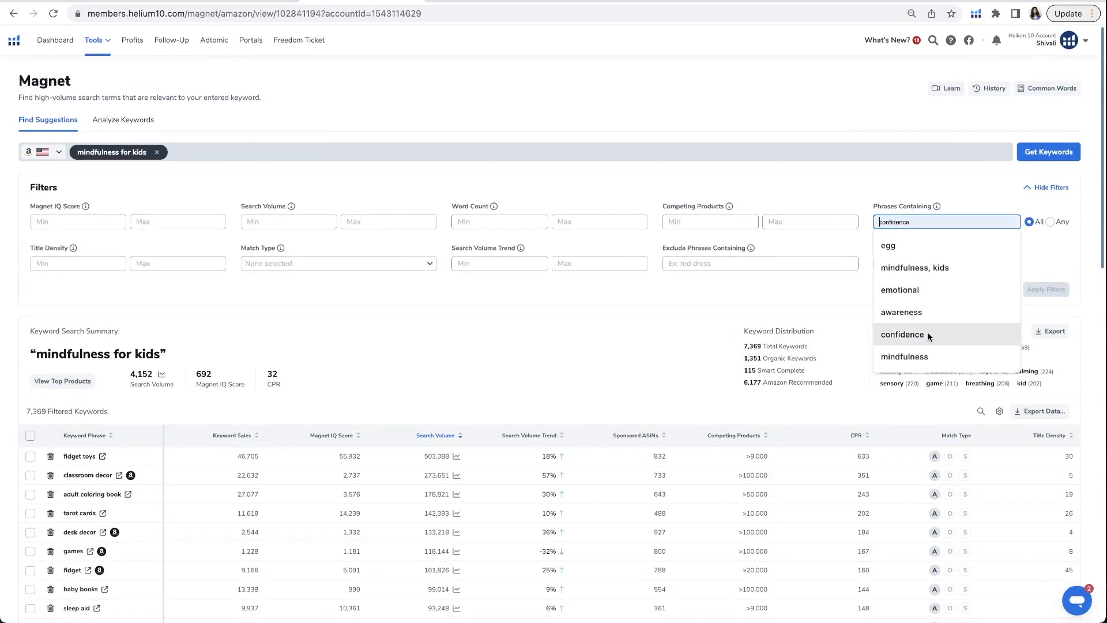
left_click(928, 354)
left_click(1046, 290)
left_click(956, 222)
type(",")
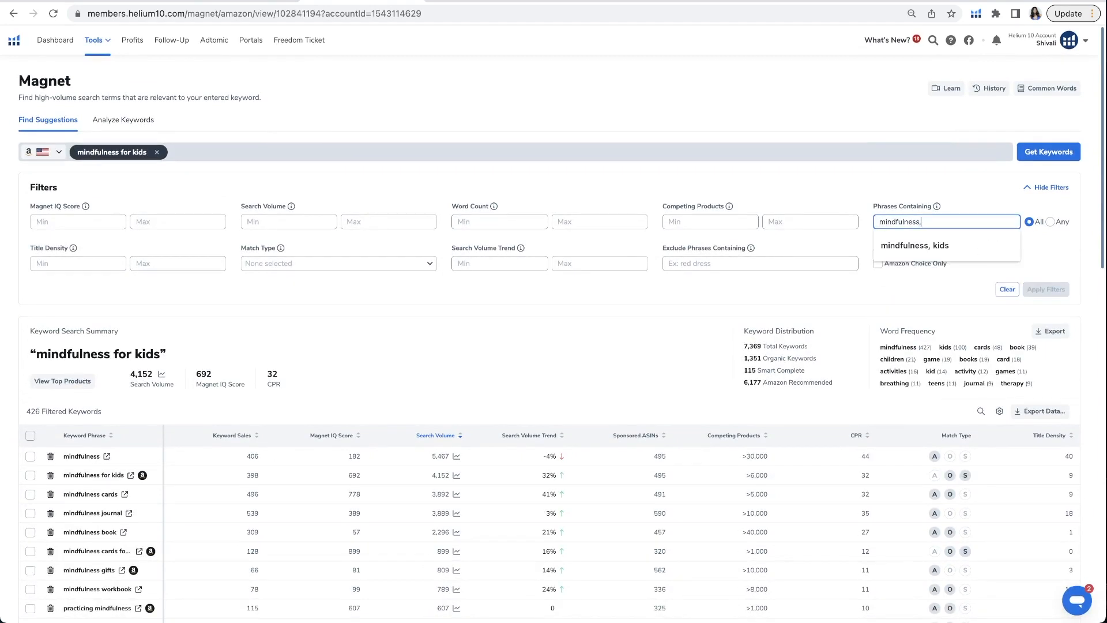
left_click(962, 241)
left_click(1045, 288)
Delete the "mindfulness cards fo..." and "kids mindfulness cards" keywords and the "mindfulness for kids ..." phrase with search volume 463
scroll(227, 170, "down", 3)
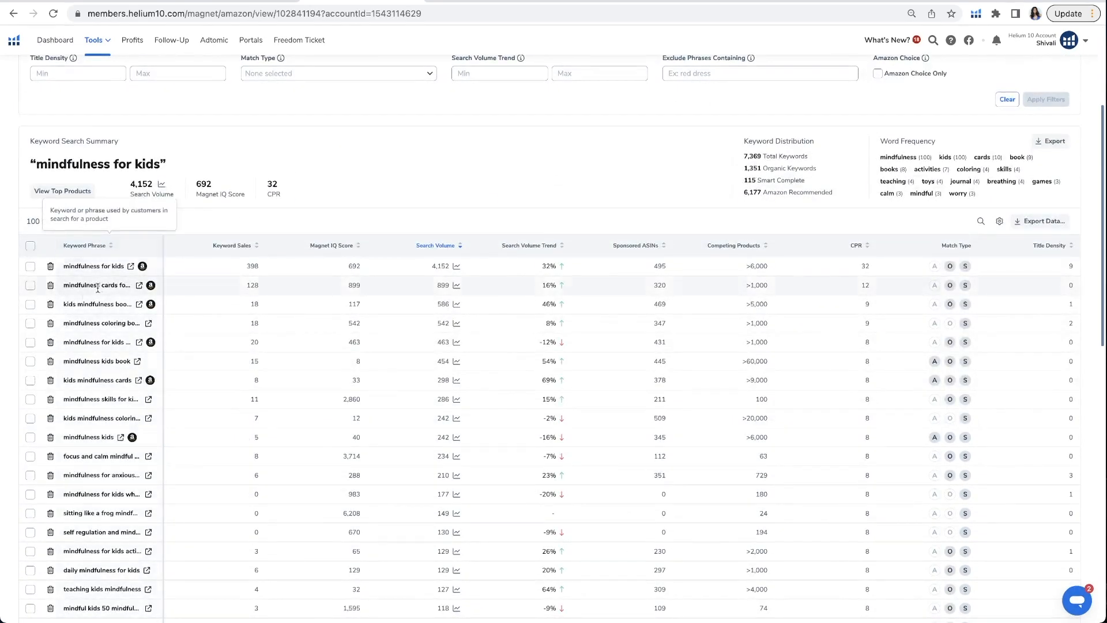
left_click(51, 285)
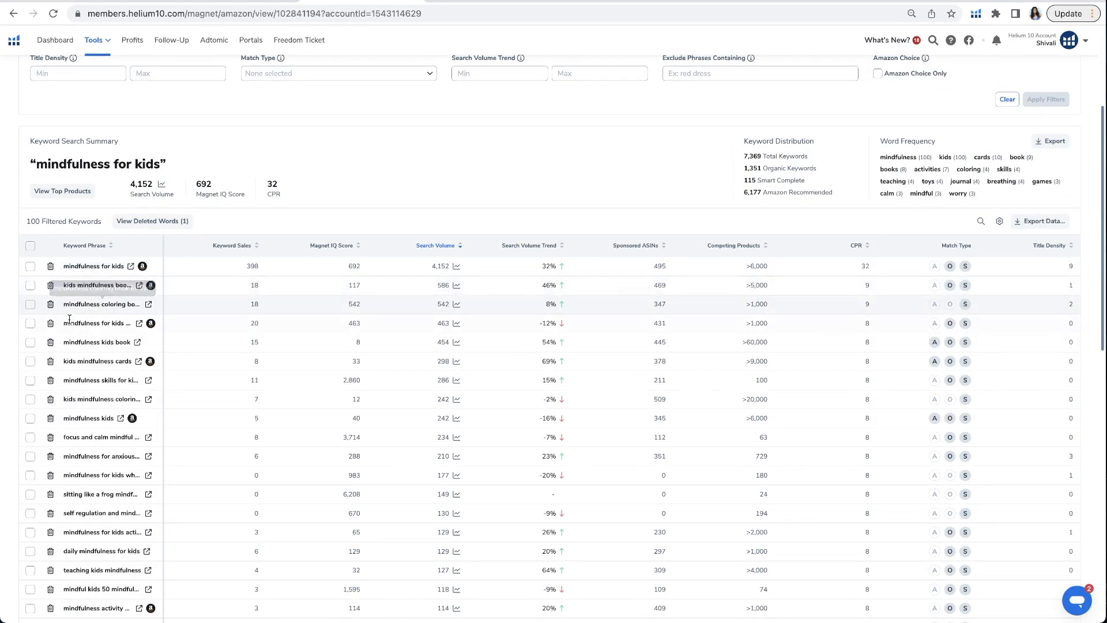
left_click(51, 323)
left_click(51, 342)
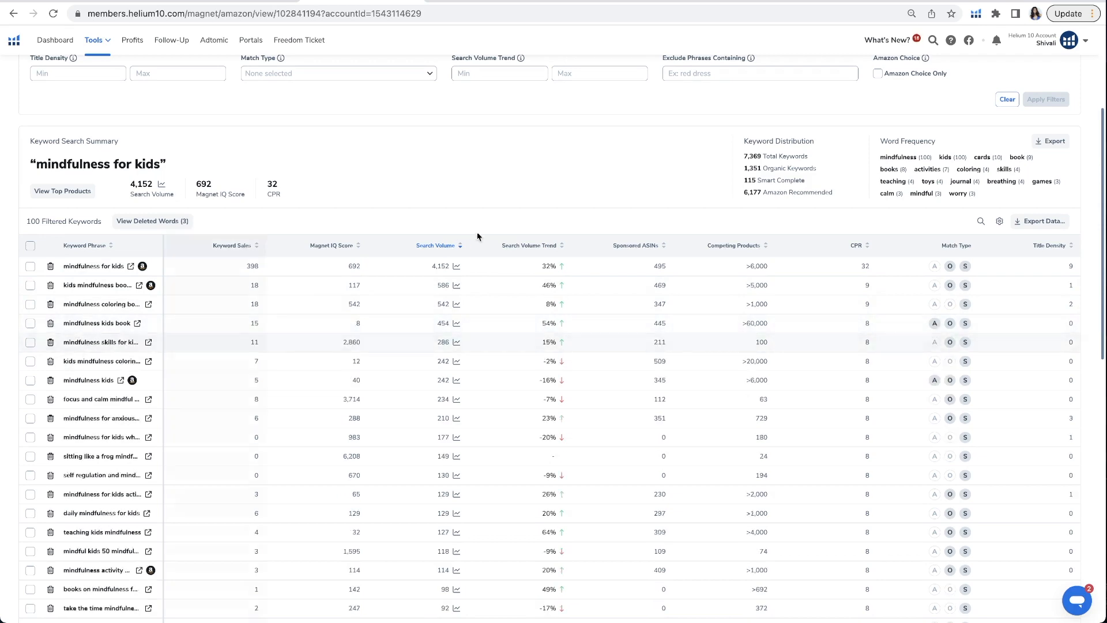
Exclude phrases containing "cards, game" from the Magnet results and look through the remaining keywords
scroll(476, 236, "up", 4)
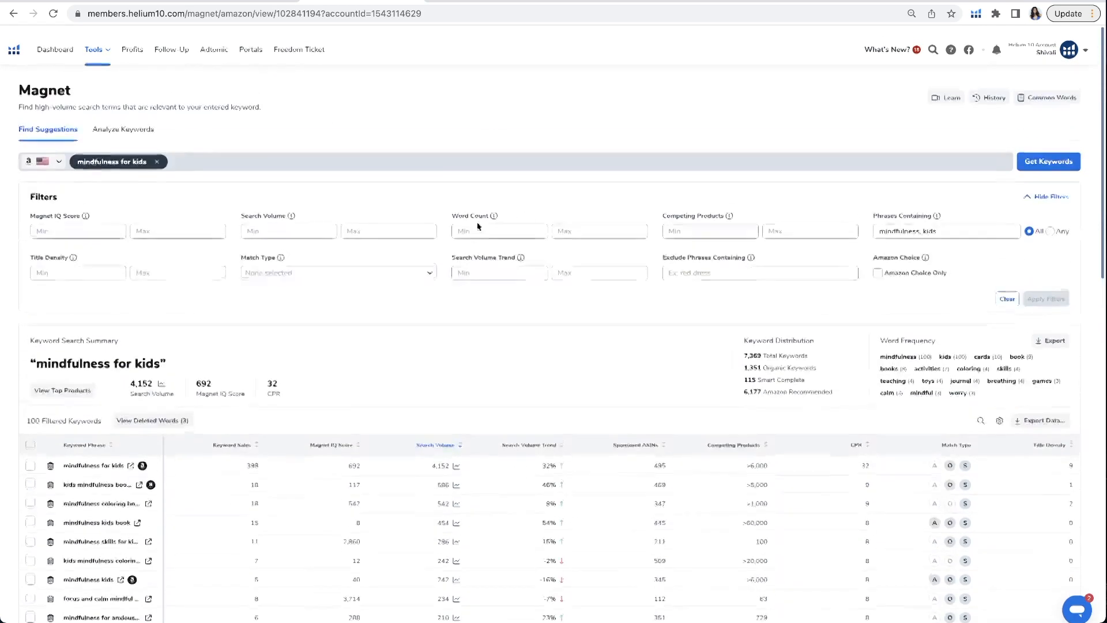
left_click(689, 264)
type("e")
key("BackSpace")
type("ca")
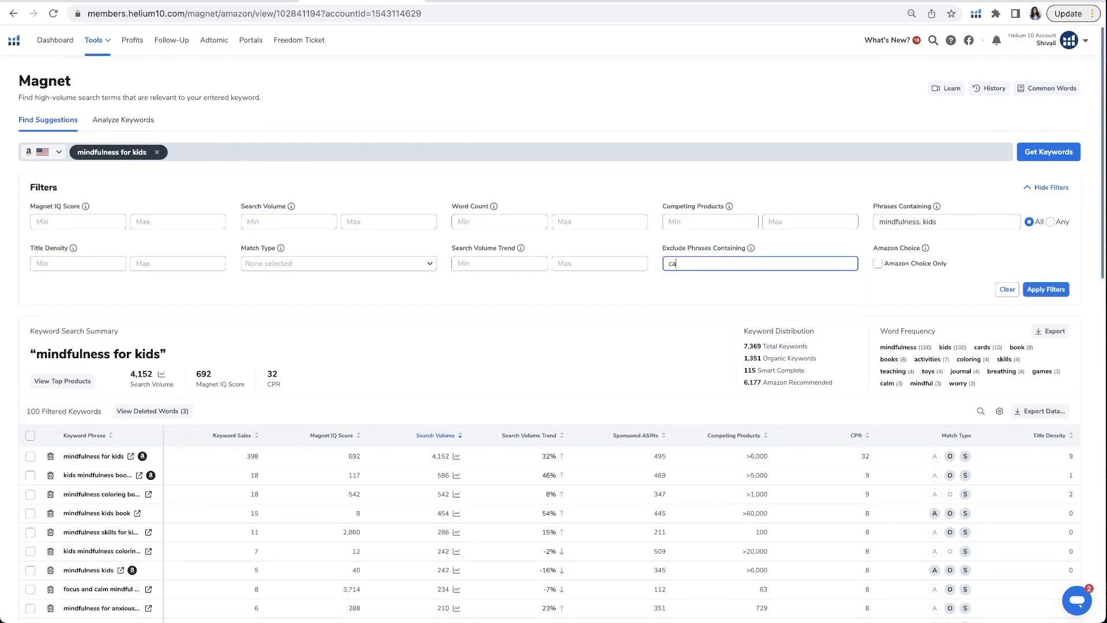
type("rds, game")
key("Return")
scroll(220, 392, "down", 5)
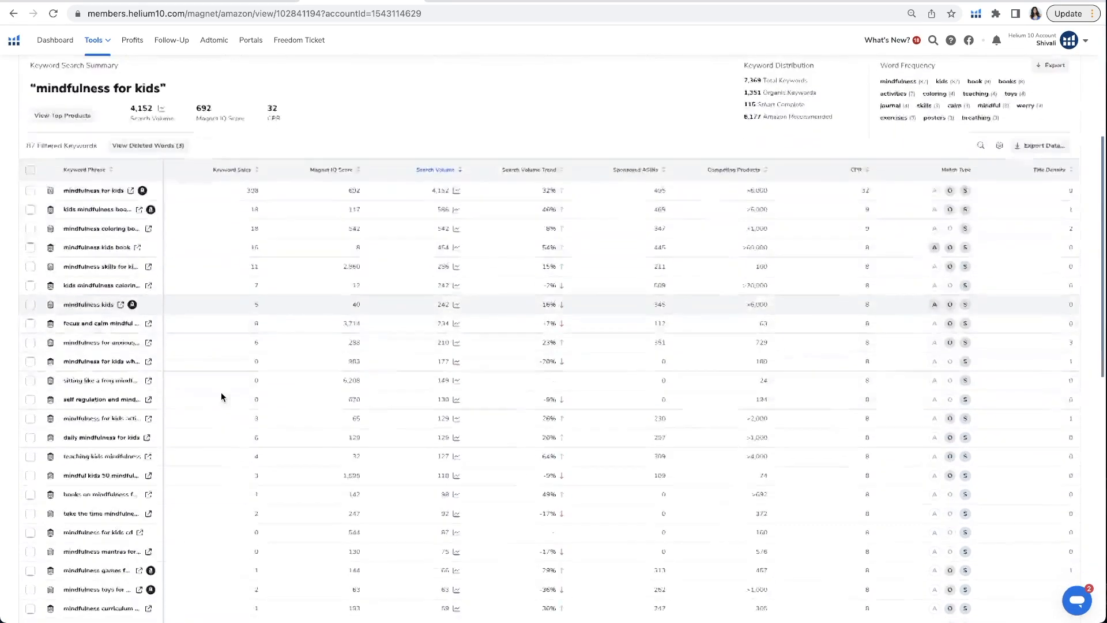
scroll(213, 392, "down", 1)
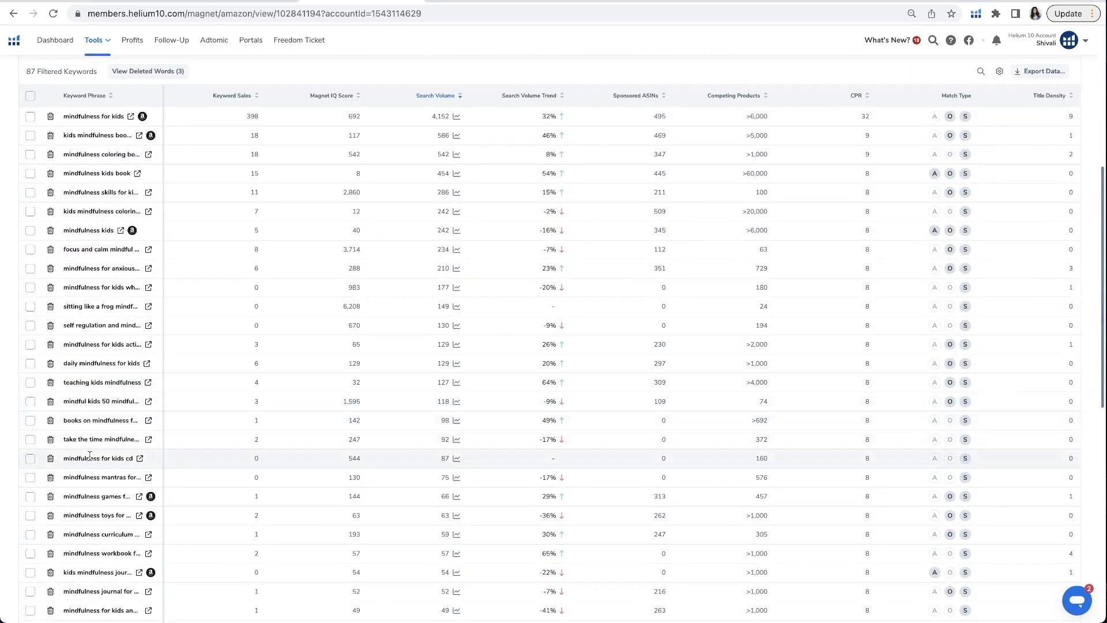
Look through the filtered Magnet keywords, select all the listed ones and add them to the Mindfulness folder in My List
scroll(89, 456, "down", 3)
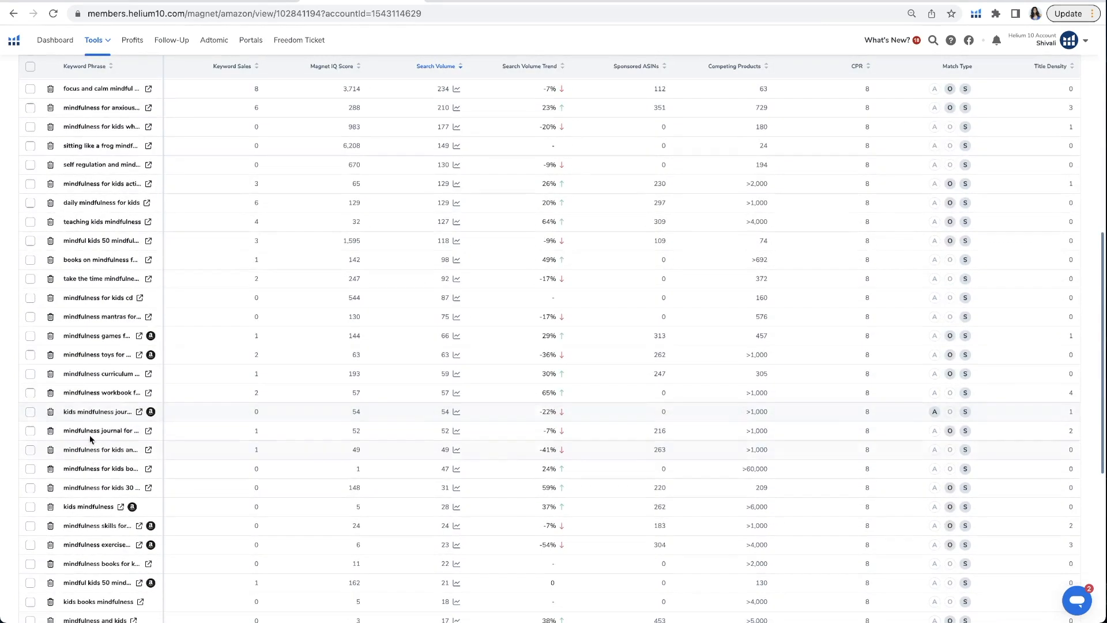
scroll(90, 462, "down", 2)
scroll(90, 499, "down", 2)
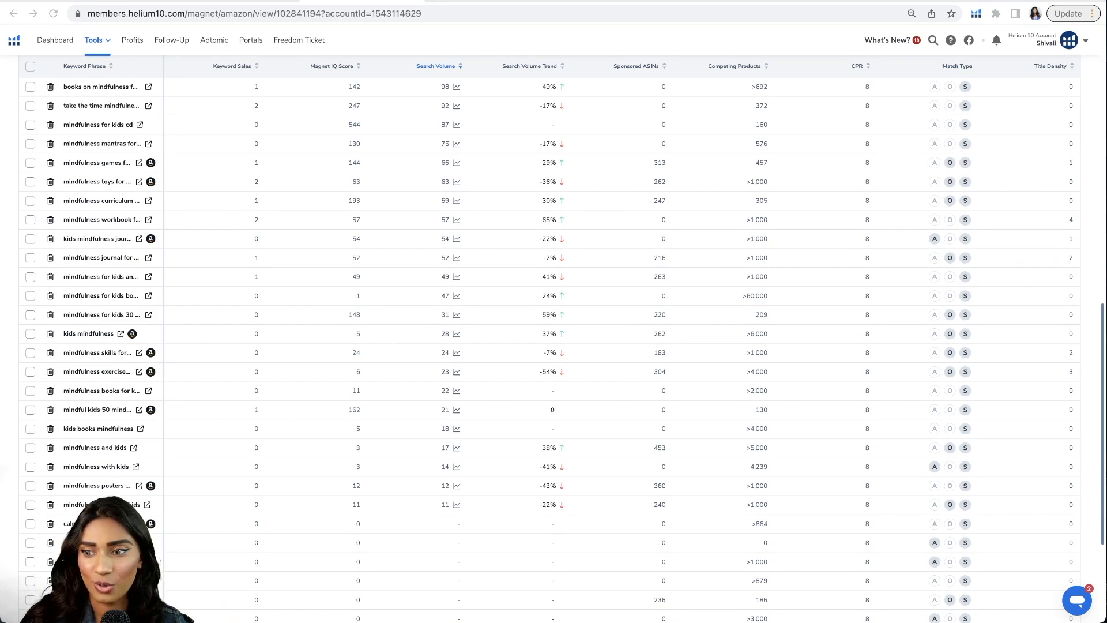
scroll(346, 193, "up", 20)
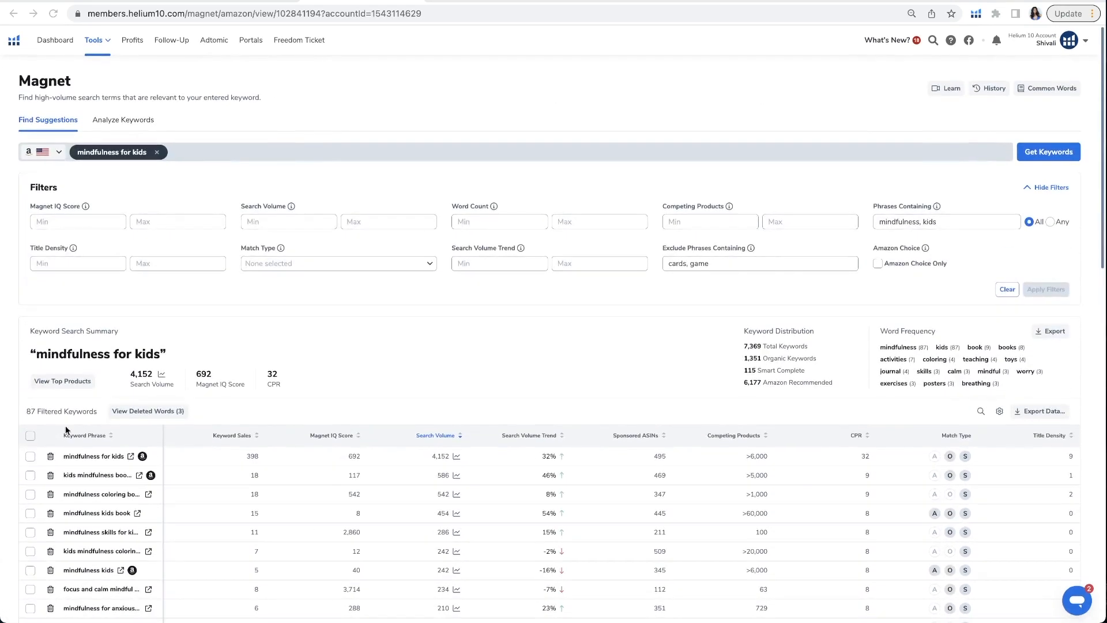
left_click(29, 436)
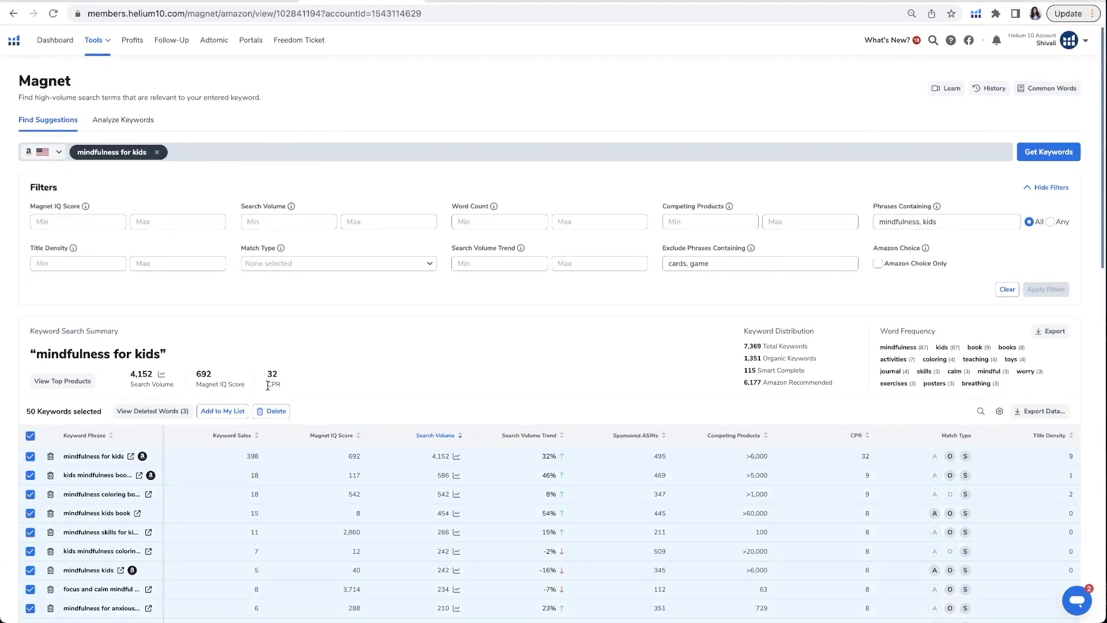
left_click(234, 411)
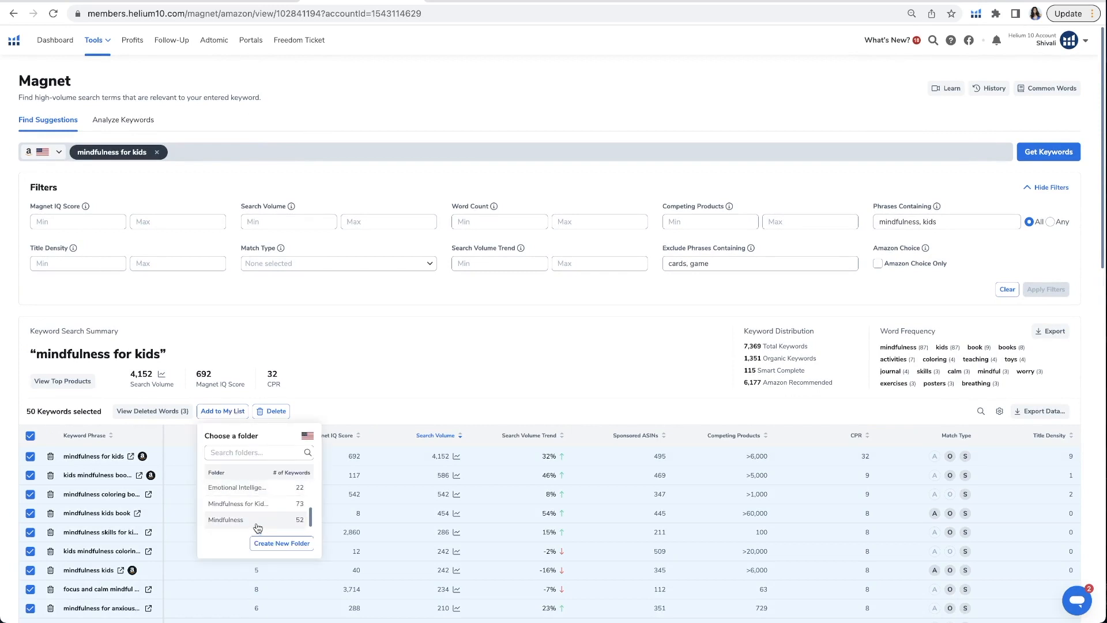
left_click(257, 522)
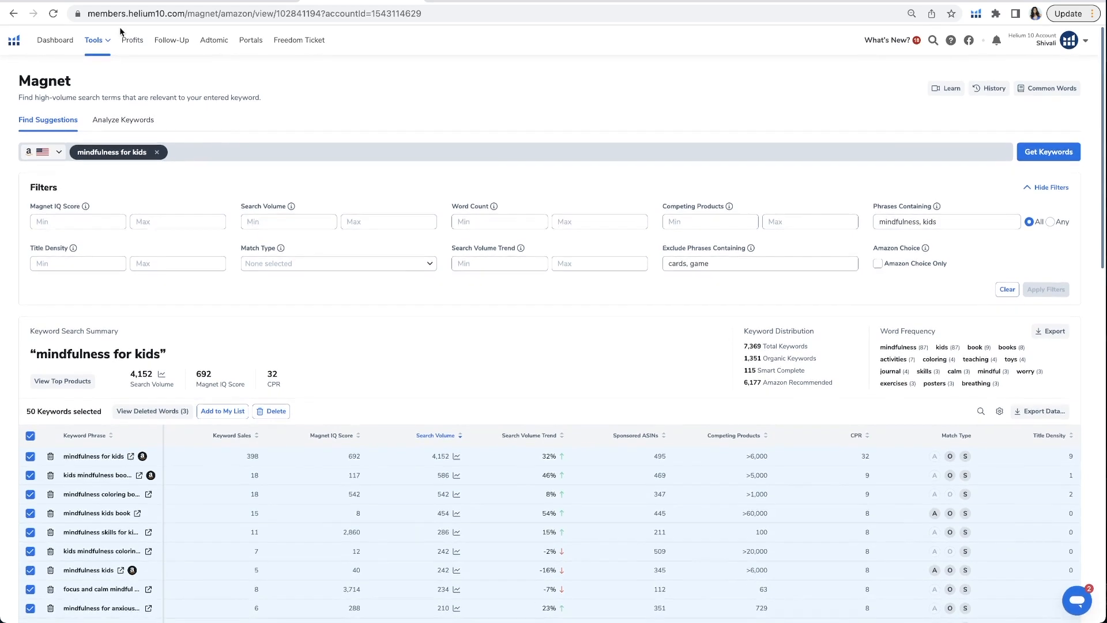
View the saved keywords in the Mindfulness folder of My List - Keywords
left_click(97, 40)
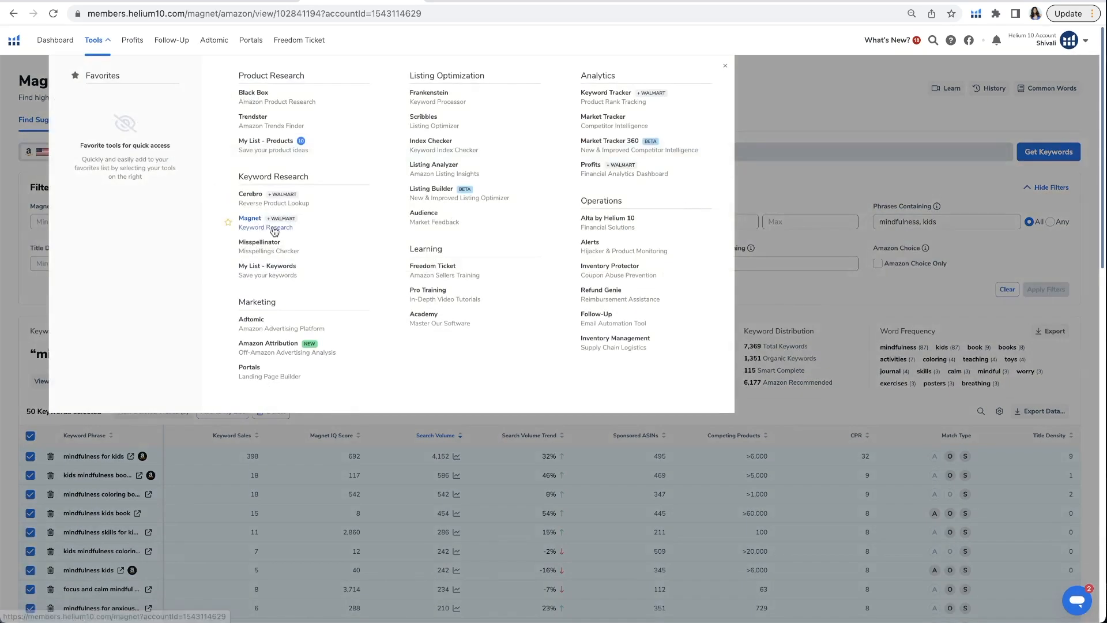
left_click(285, 278)
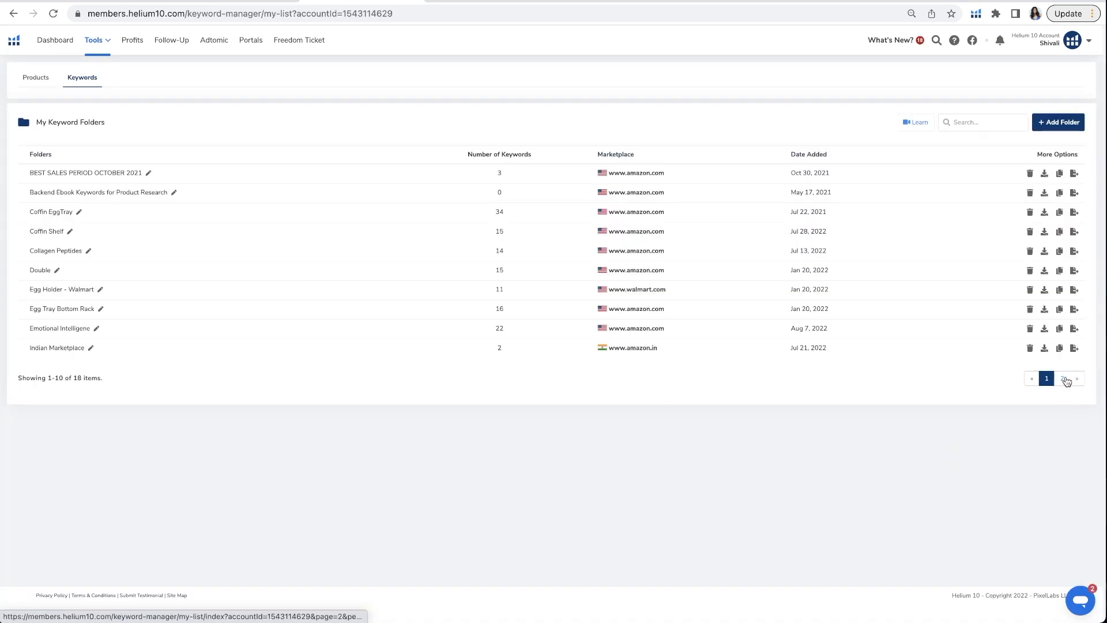
left_click(1064, 379)
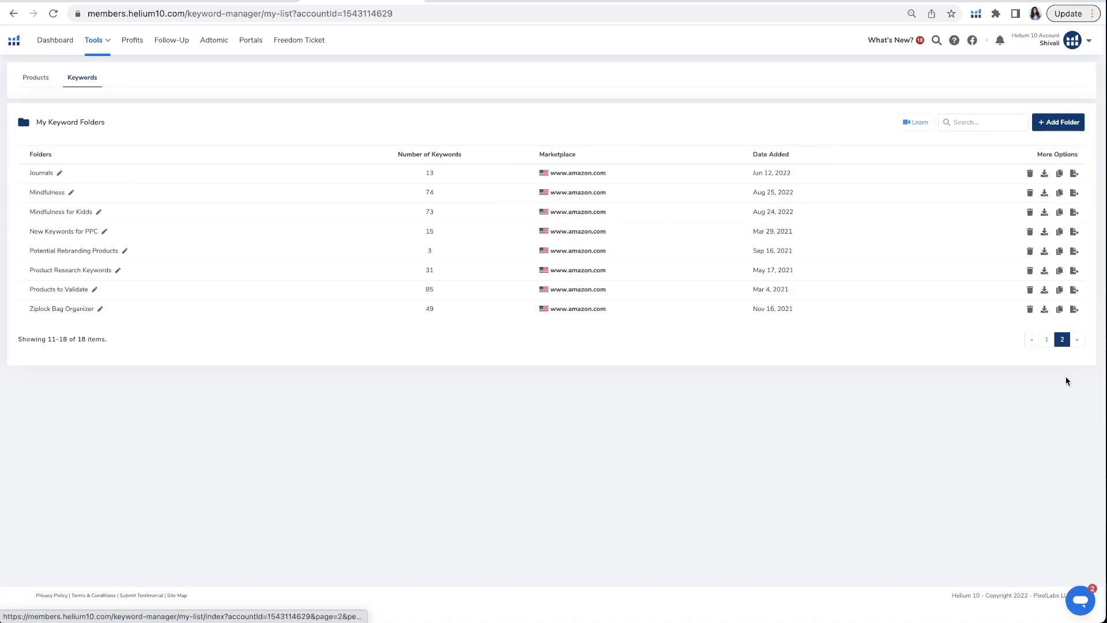
left_click(129, 194)
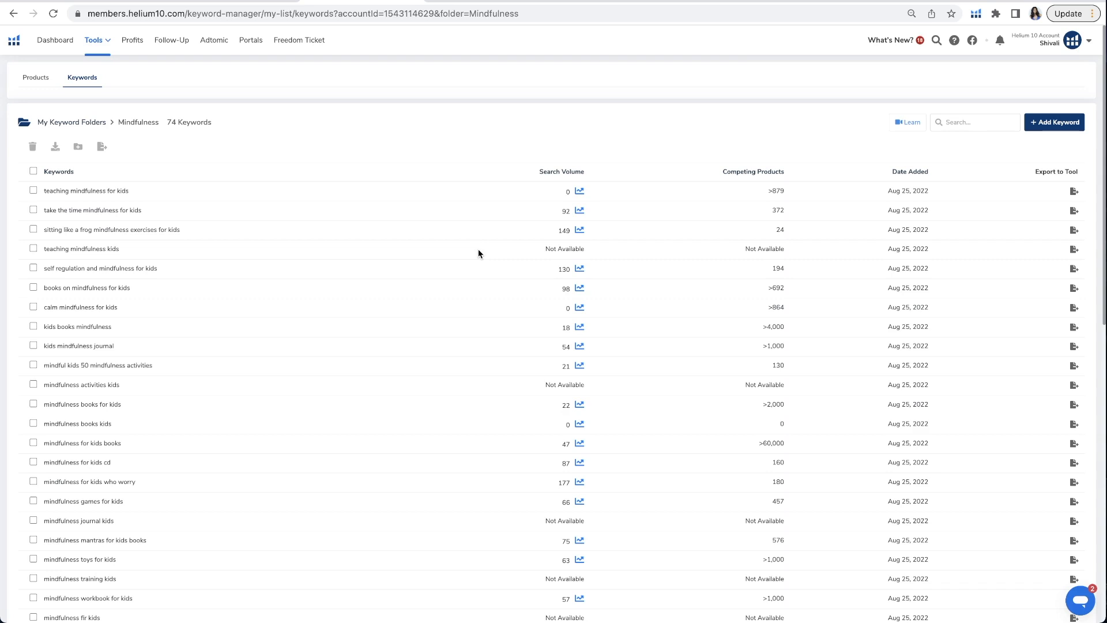
Start a new listing from scratch in Listing Builder for the amazon.com marketplace, without an ASIN
left_click(95, 40)
left_click(444, 199)
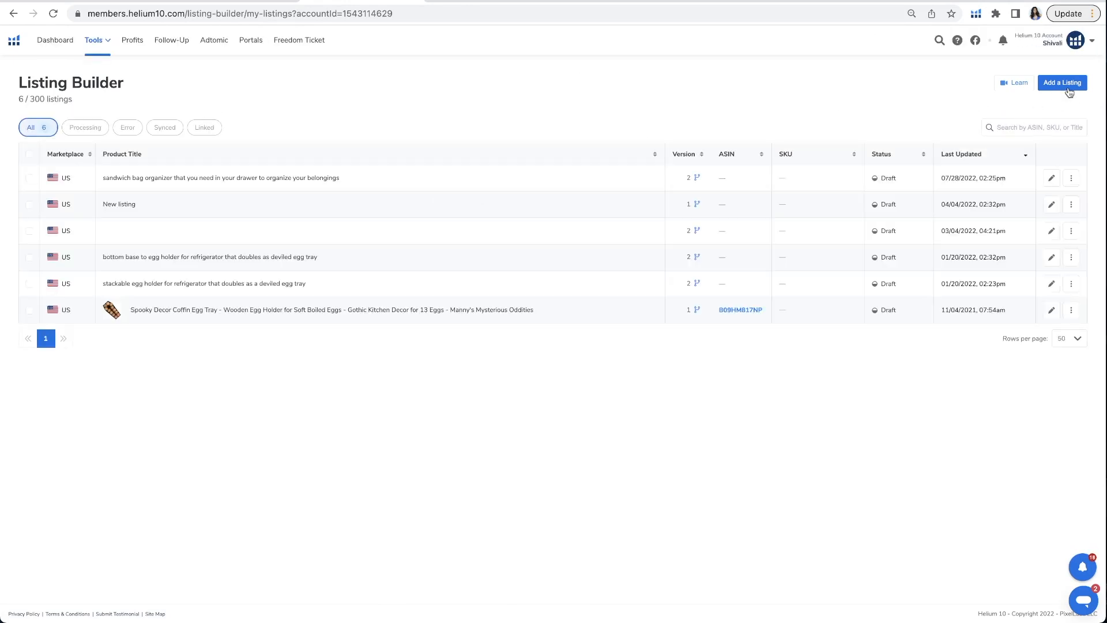
left_click(1066, 86)
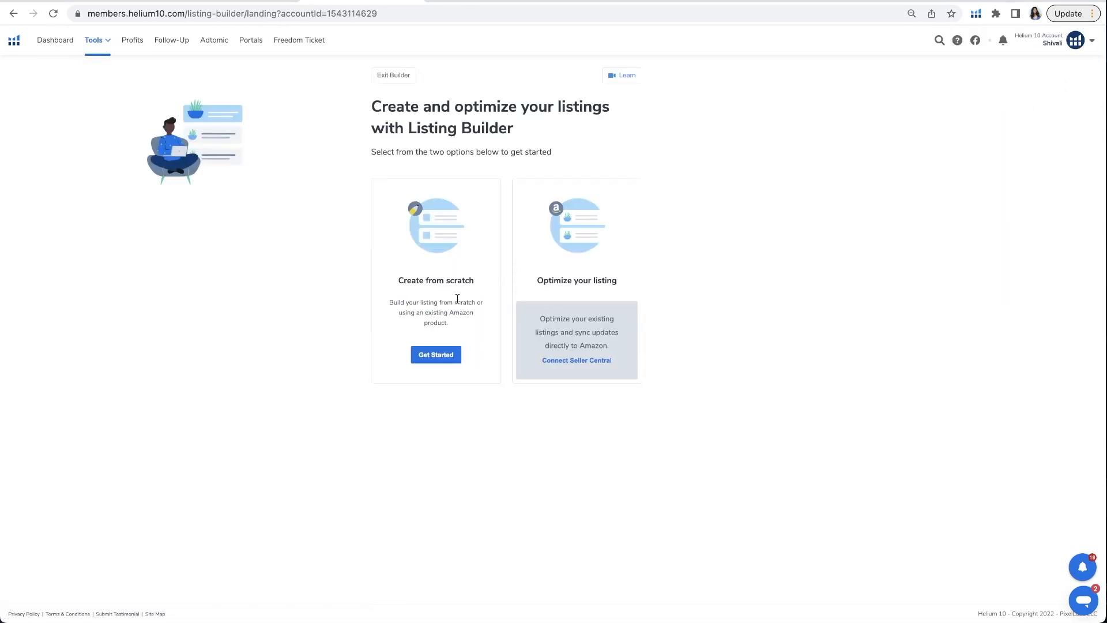
left_click(437, 356)
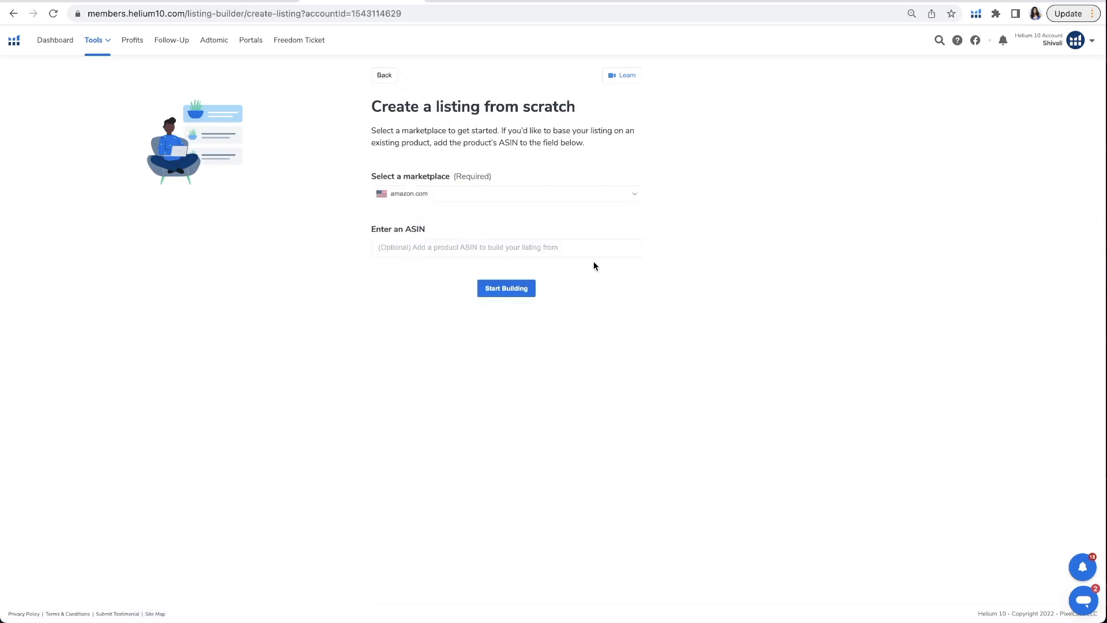
left_click(522, 291)
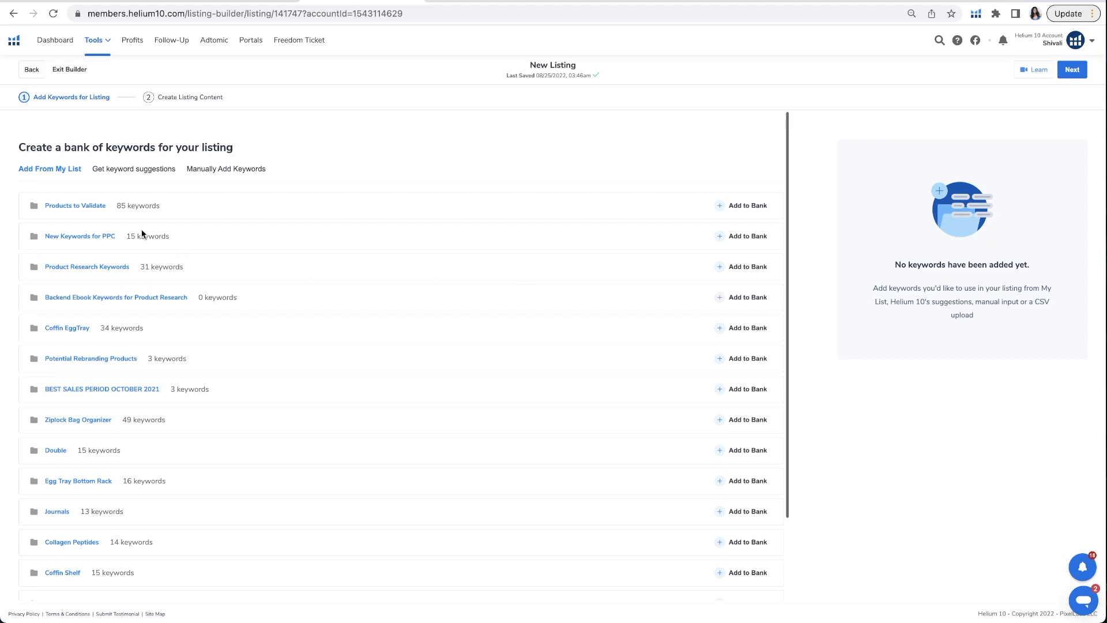
Add the Mindfulness folder from My List to the listing's keyword bank and look over the banked keywords
scroll(449, 334, "down", 3)
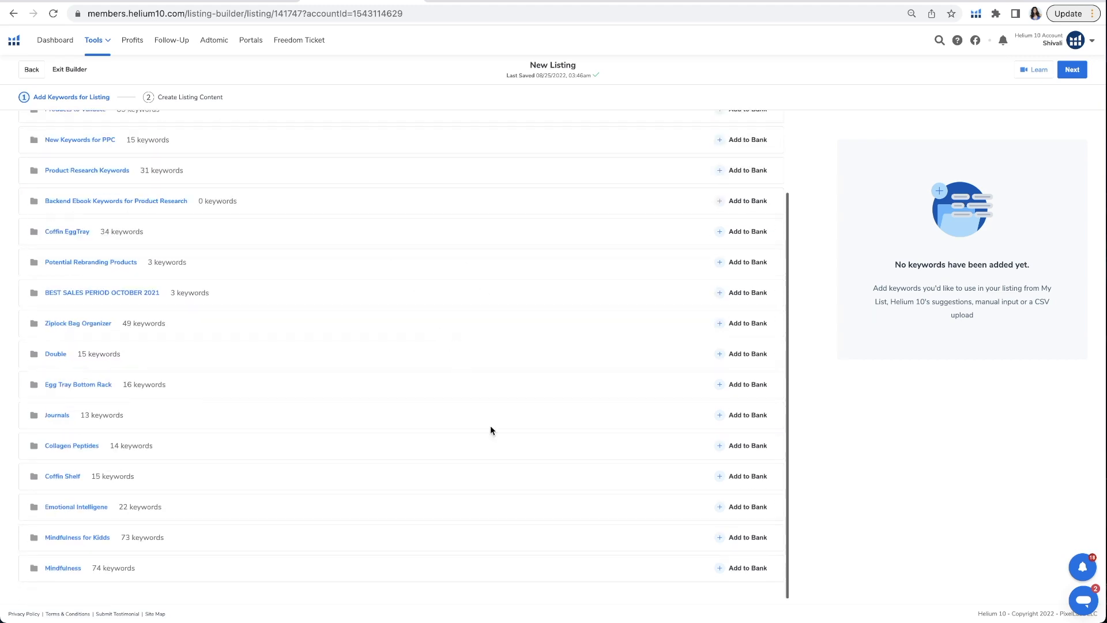
left_click(744, 571)
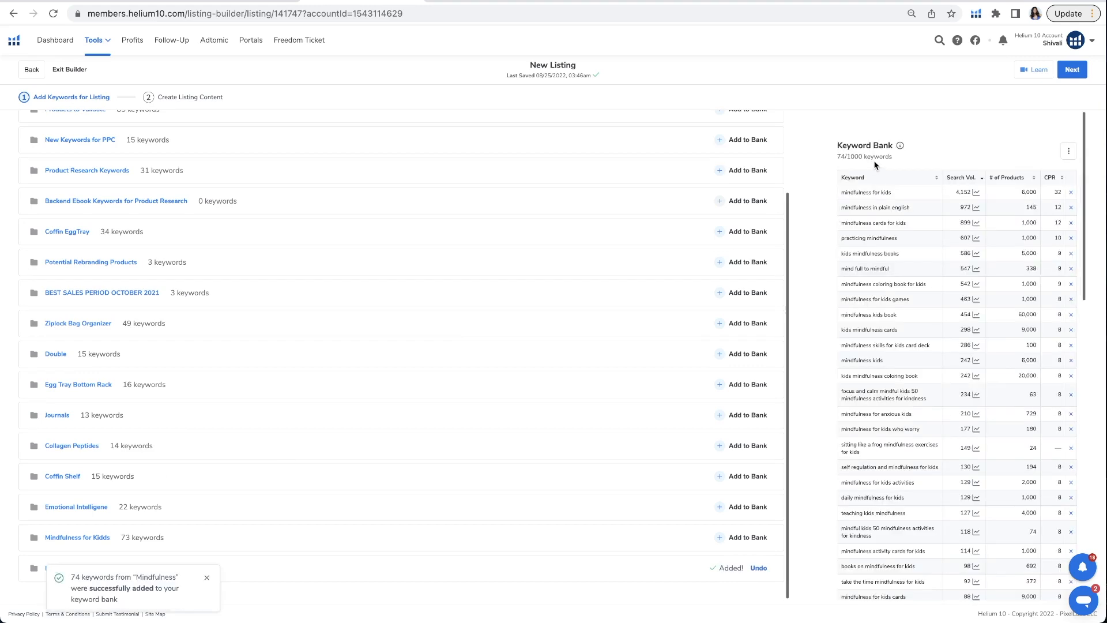
scroll(875, 165, "up", 5)
scroll(875, 166, "right", 2)
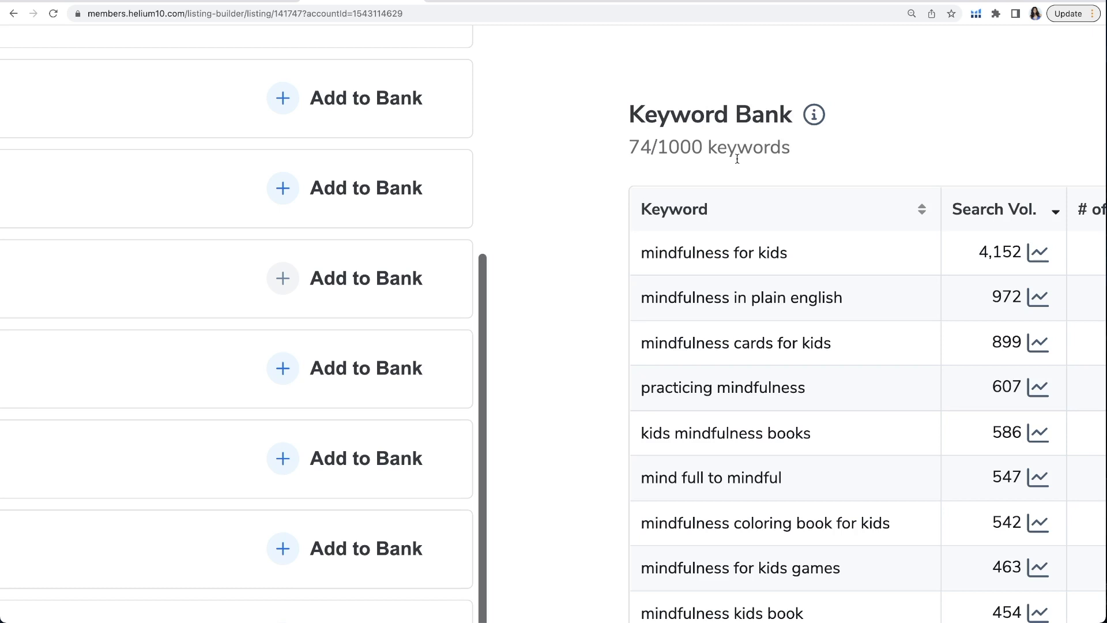
scroll(738, 159, "down", 5)
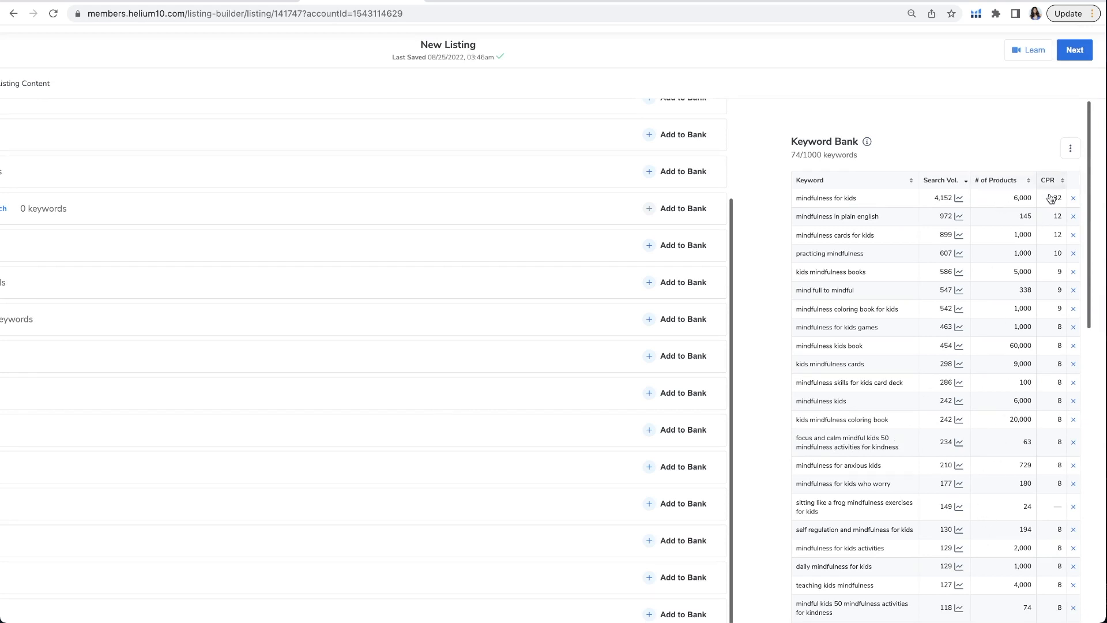
scroll(890, 440, "down", 3)
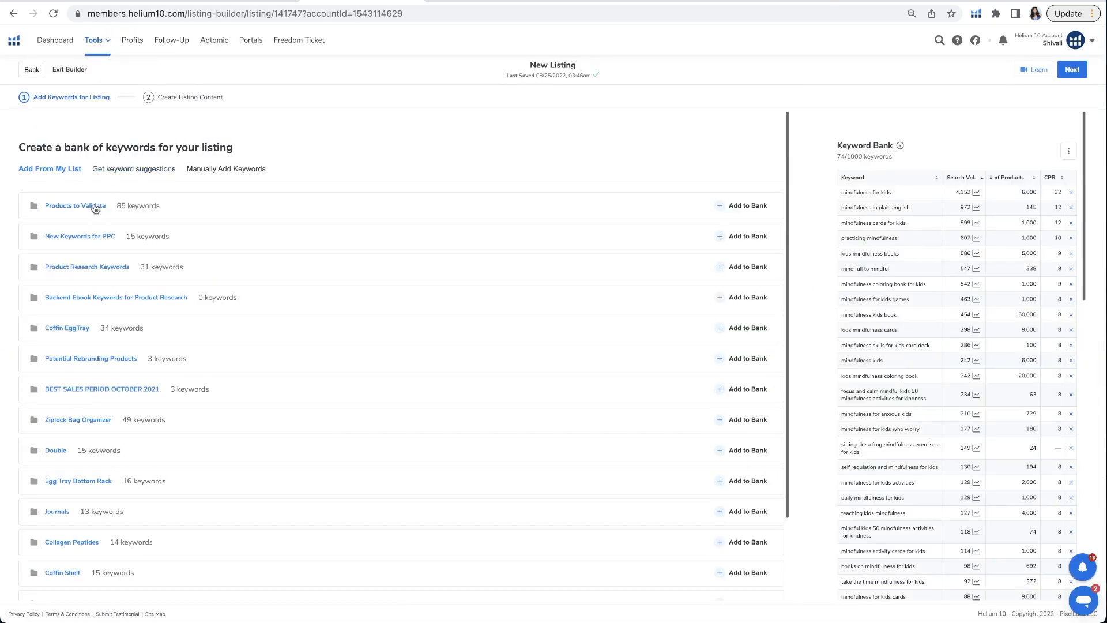
Check the competitor keyword suggestions option, and manually add "mental toughness", "gratitude" and "journaling" to the keyword bank
left_click(122, 169)
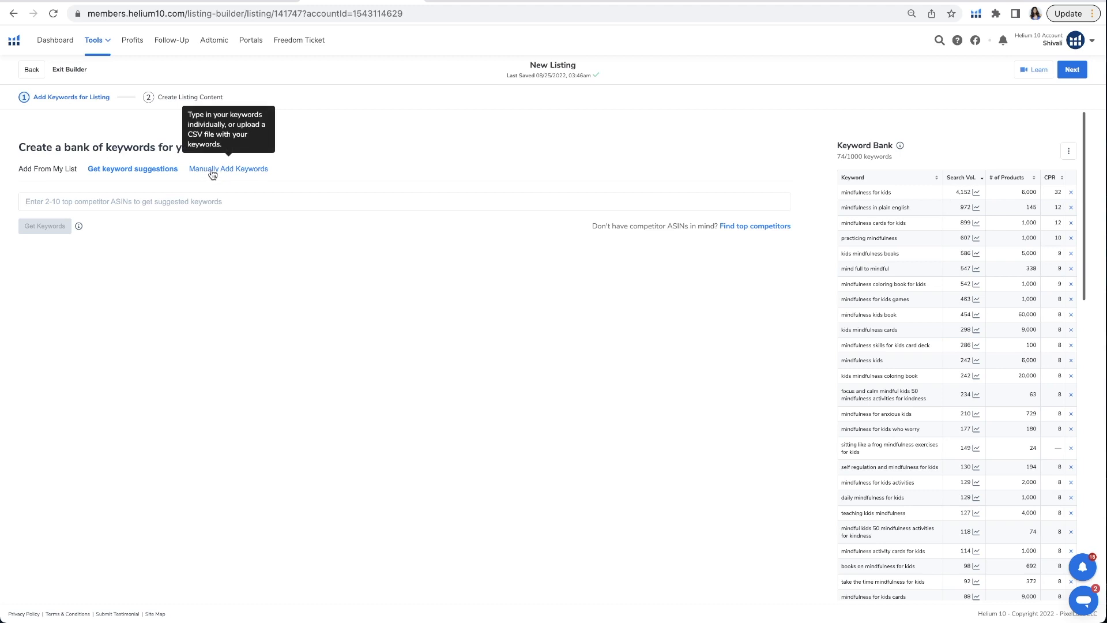
left_click(235, 173)
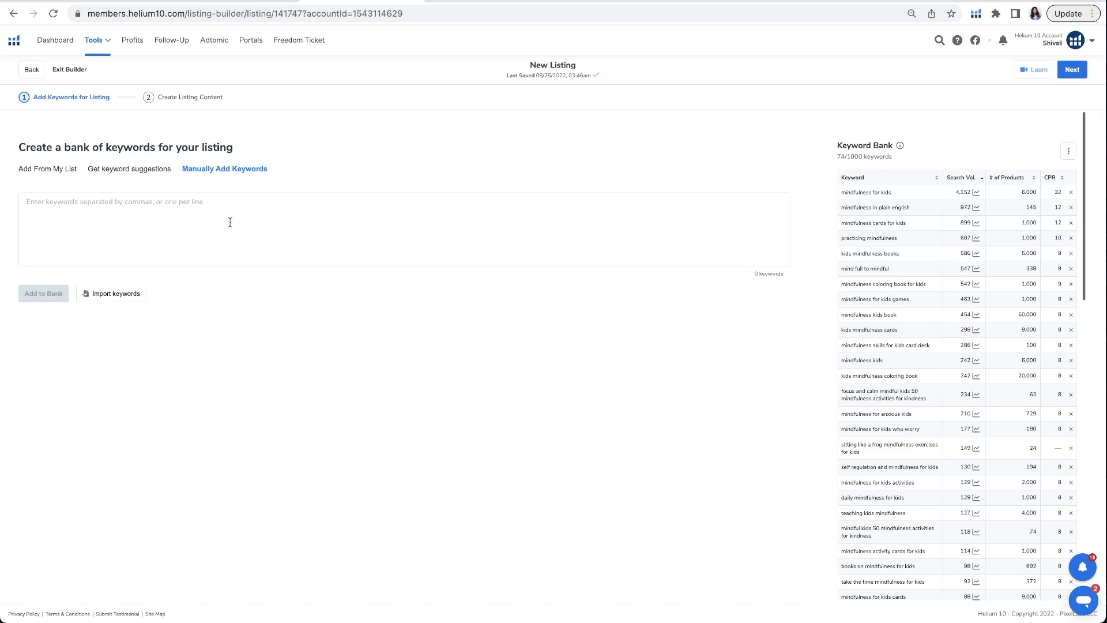
left_click(210, 214)
type("mental tough")
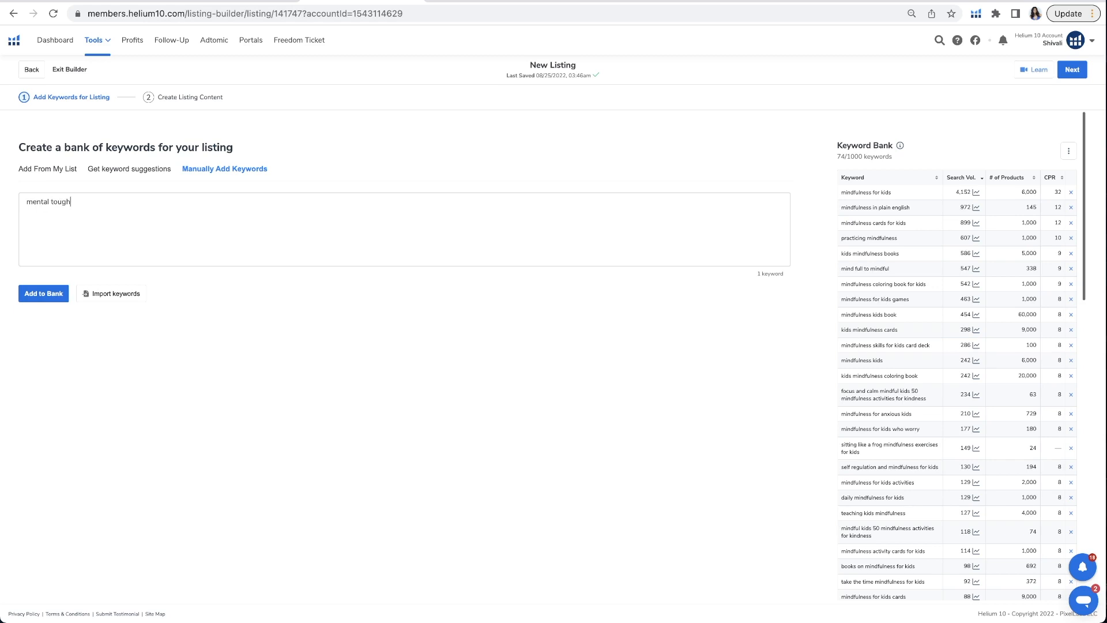
type("ness ")
type("gratitude")
key("Return")
type("journaling")
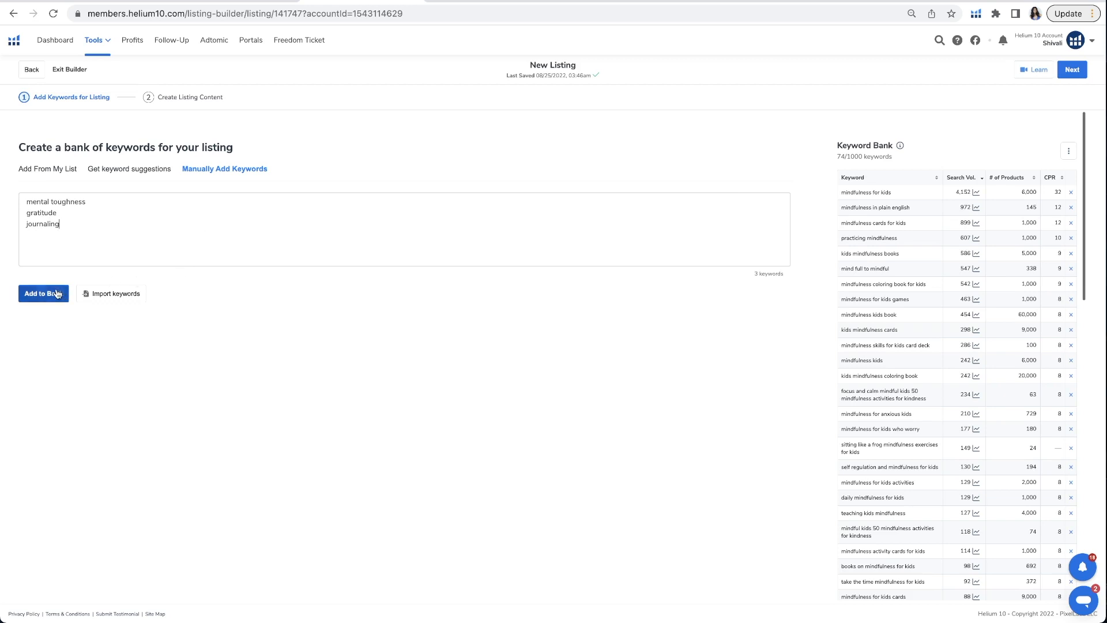
left_click(57, 294)
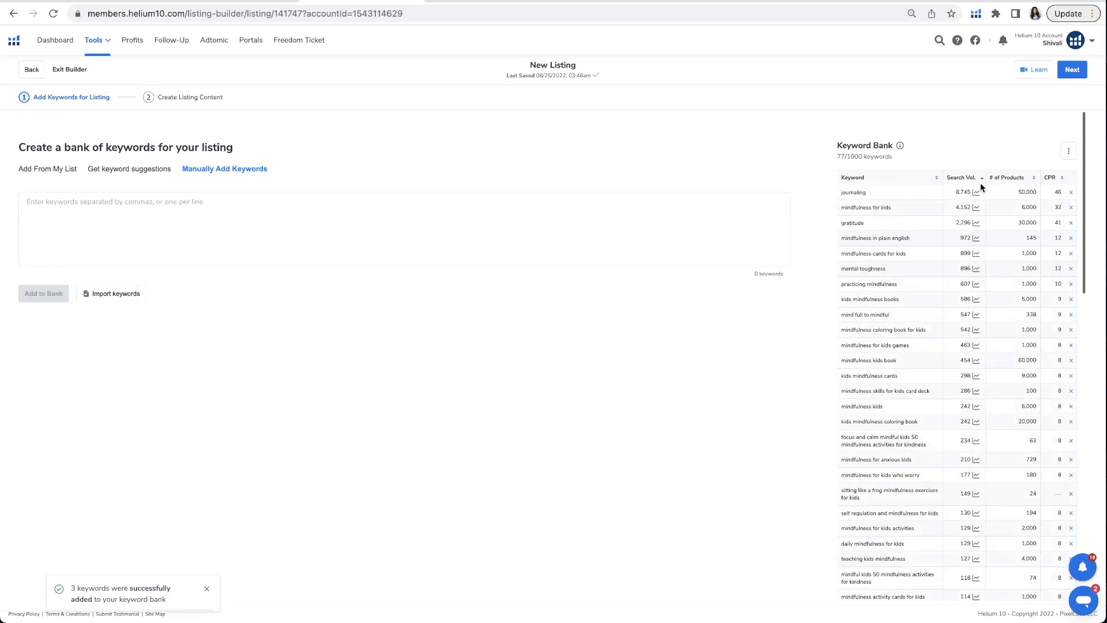
Examine the updated keyword bank's keyword count, search volumes, product numbers and CPR values
scroll(927, 196, "up", 5)
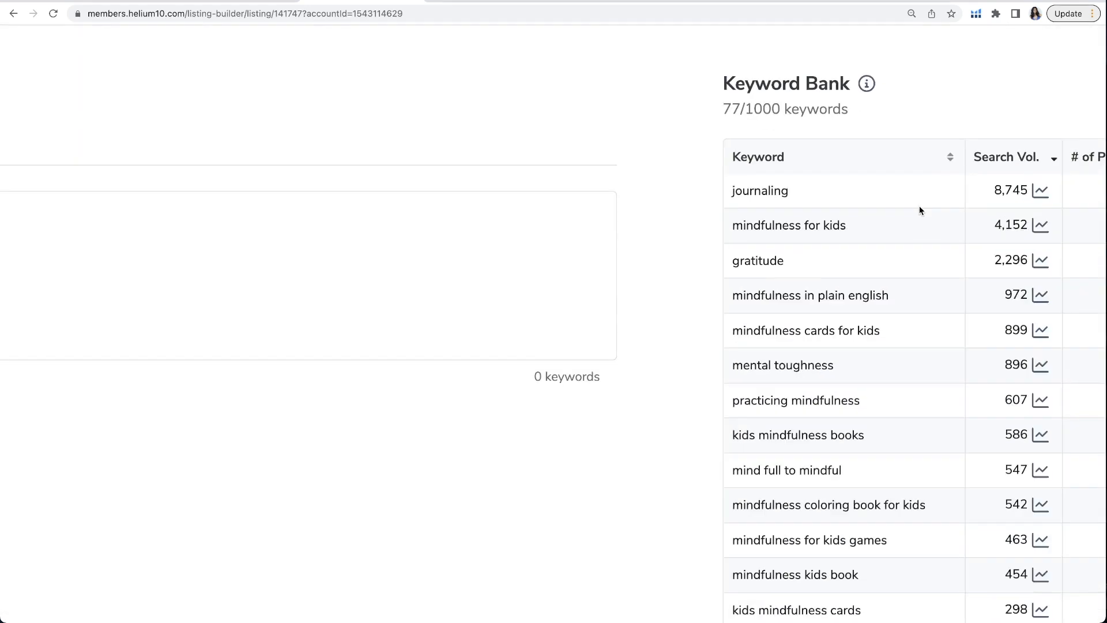
scroll(921, 210, "right", 5)
left_click_drag(491, 109, 628, 113)
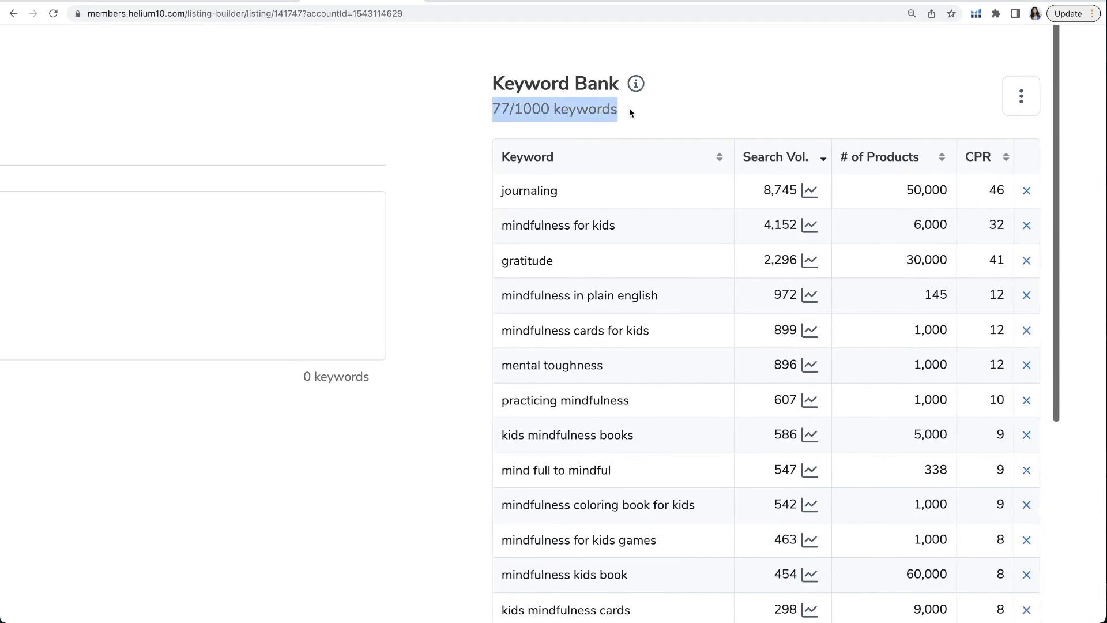
left_click(645, 113)
scroll(687, 327, "down", 5)
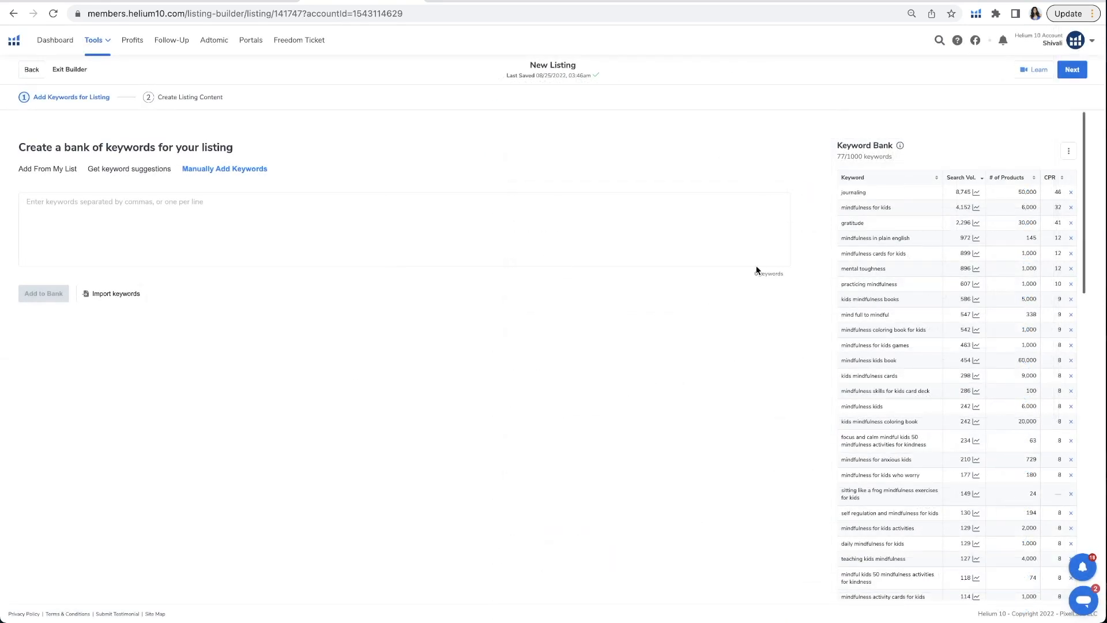
scroll(899, 155, "up", 5)
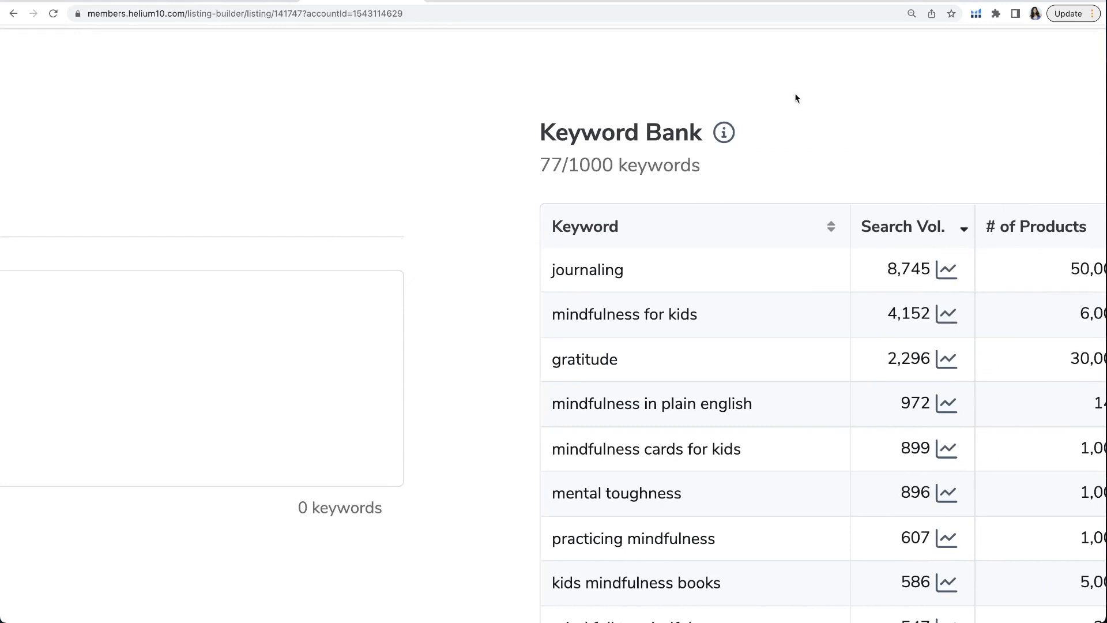
scroll(663, 139, "down", 5)
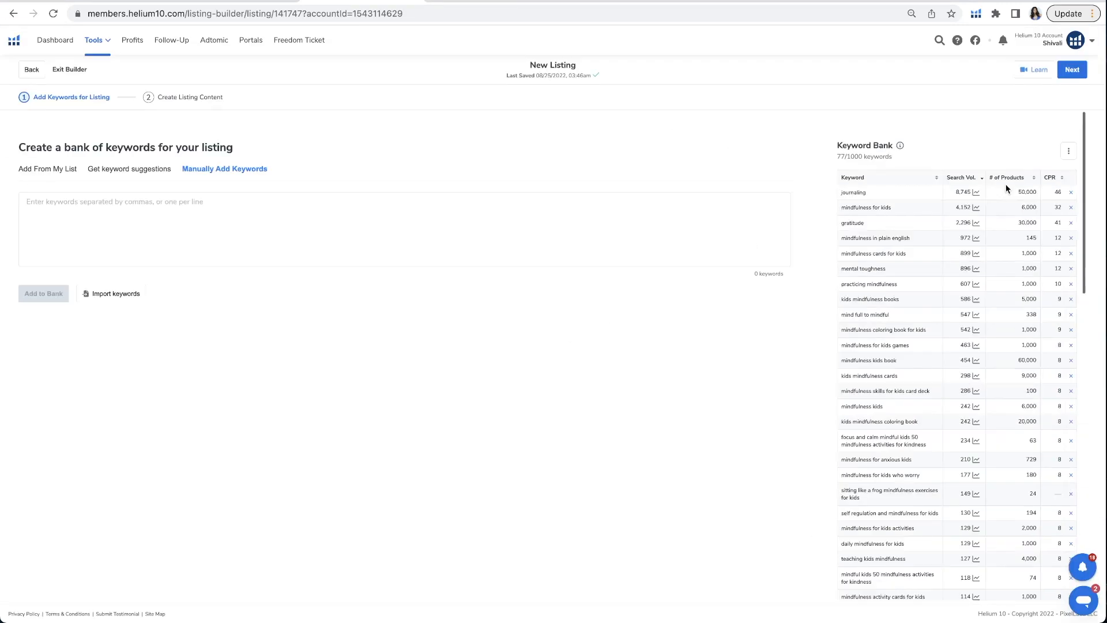
Proceed to the listing content and enter "Mindfulness for Kids" as the product title, browsing the suggested keyword phrases
left_click(1072, 70)
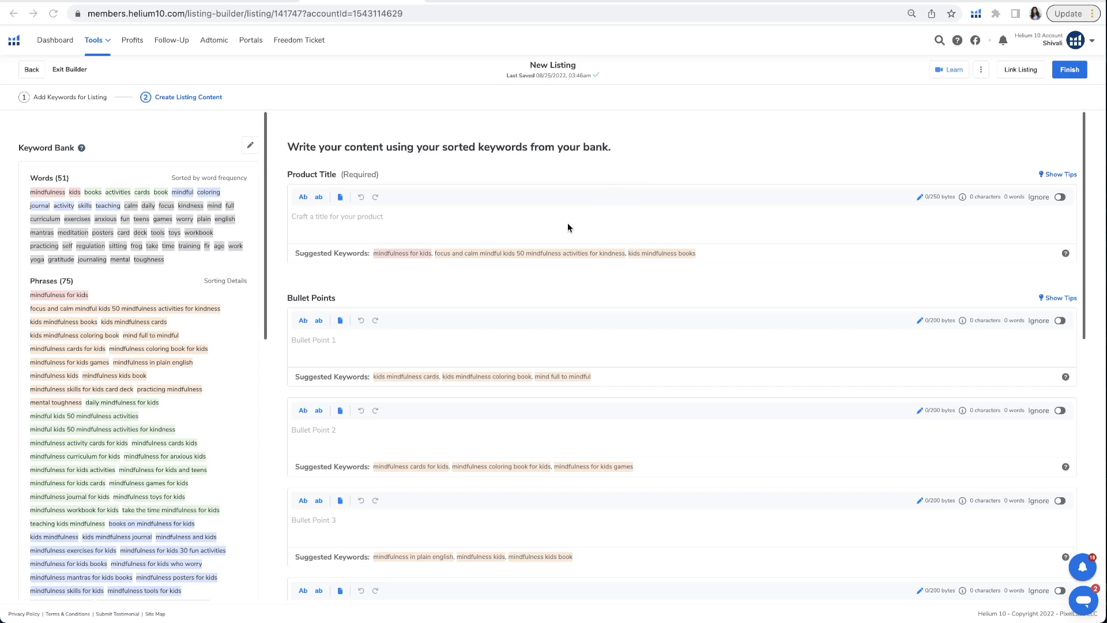
left_click(526, 214)
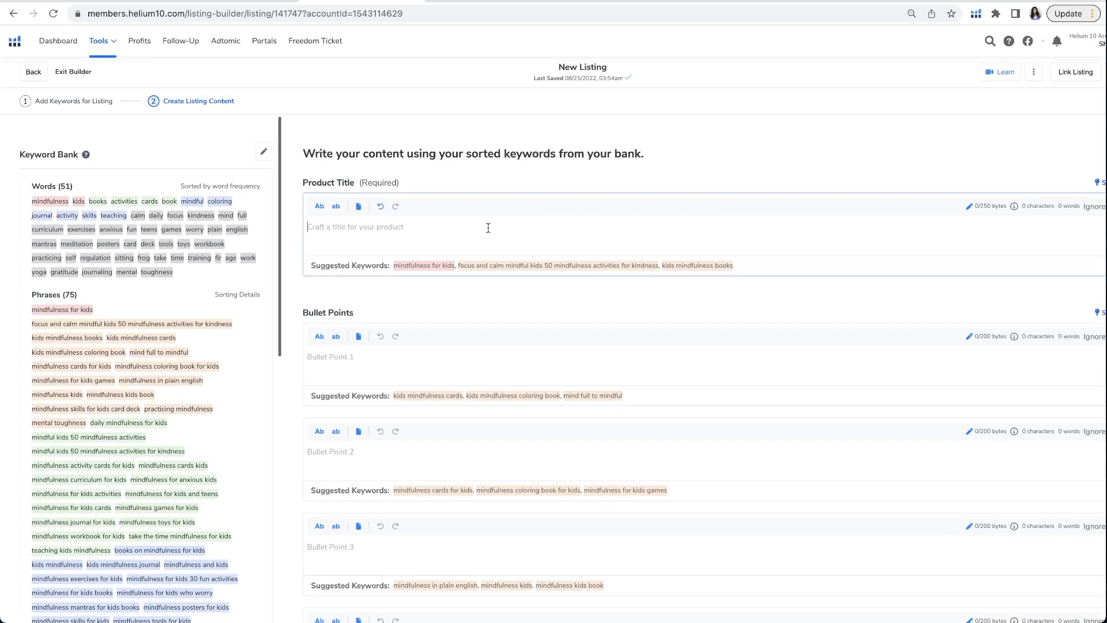
type("Mindfulne")
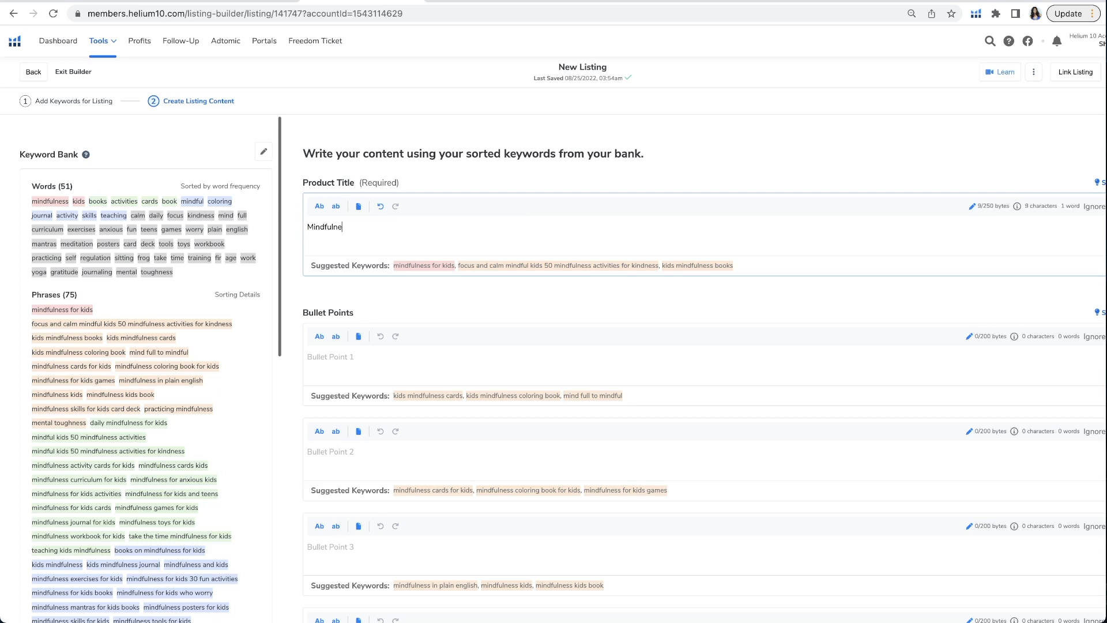
type("ss for Kids")
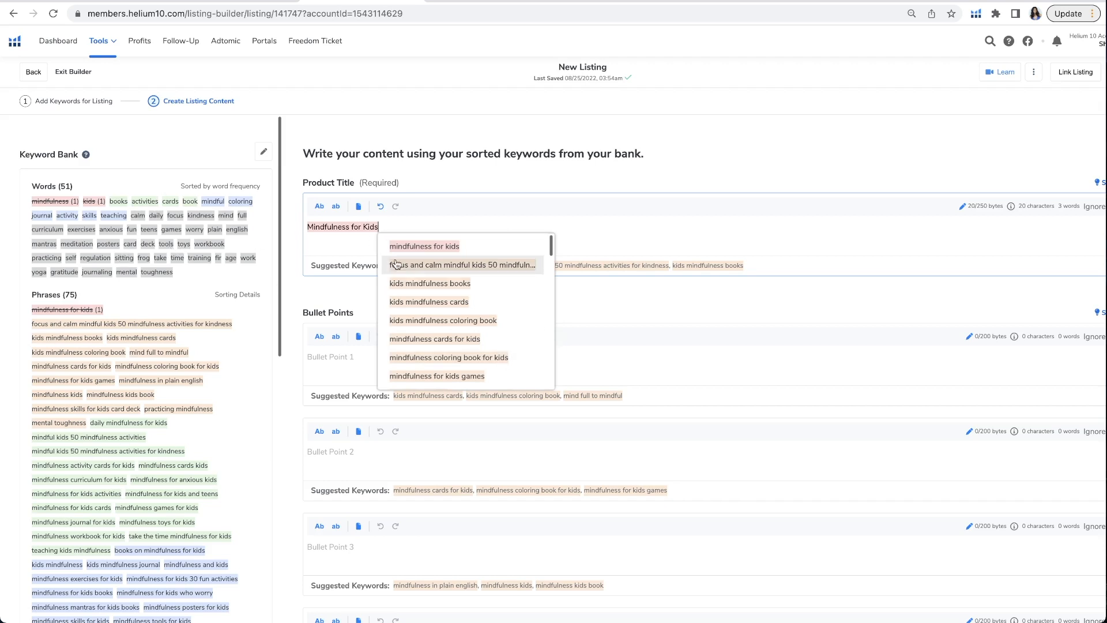
scroll(465, 297, "down", 6)
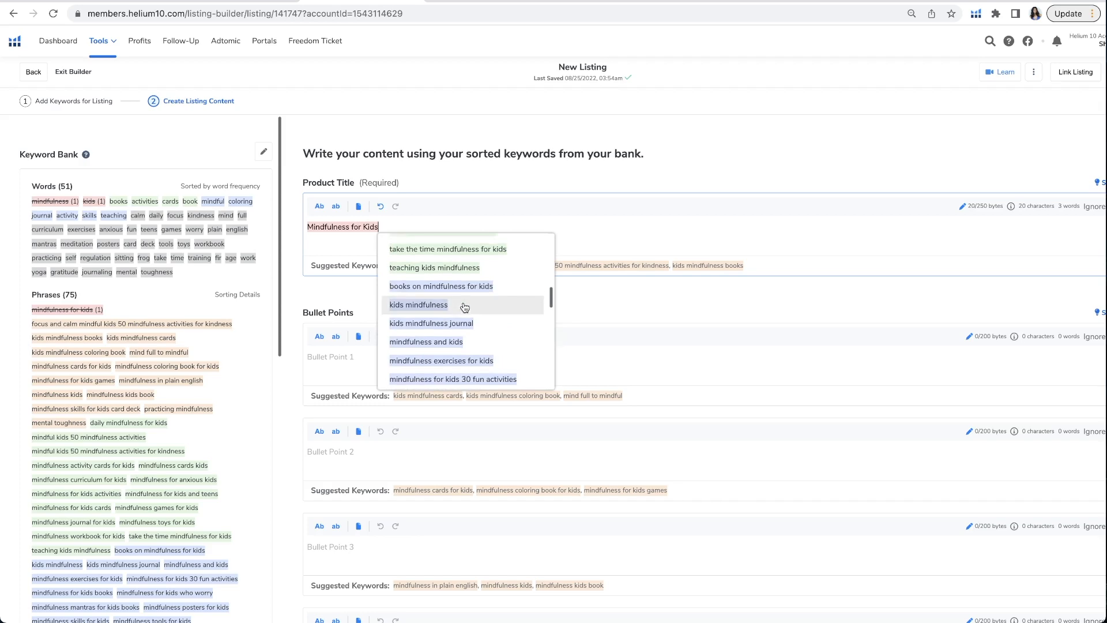
scroll(465, 306, "up", 10)
left_click(403, 223)
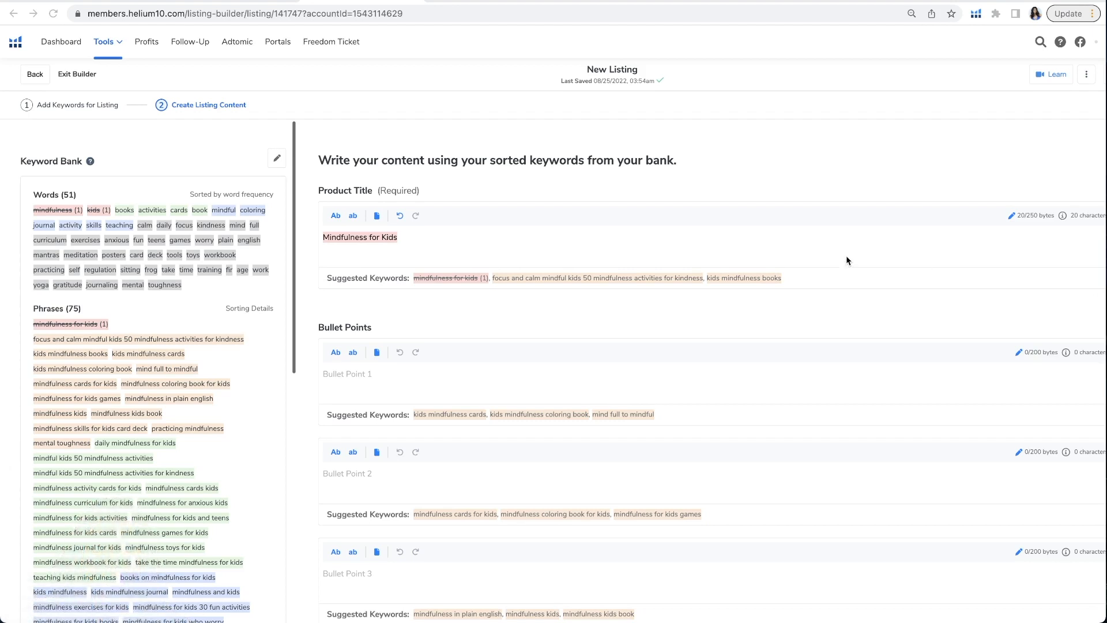
Extend the product title to "Practicing Mindfulness for Kids for Improved Mental Toughness"
left_click(582, 246)
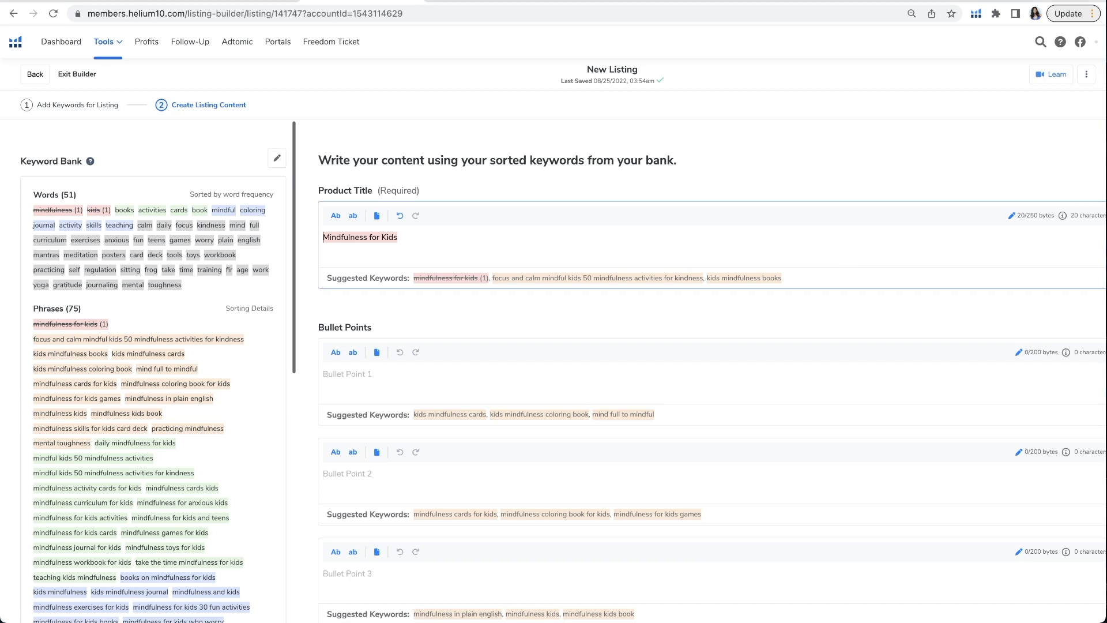
type("Practicing Mind")
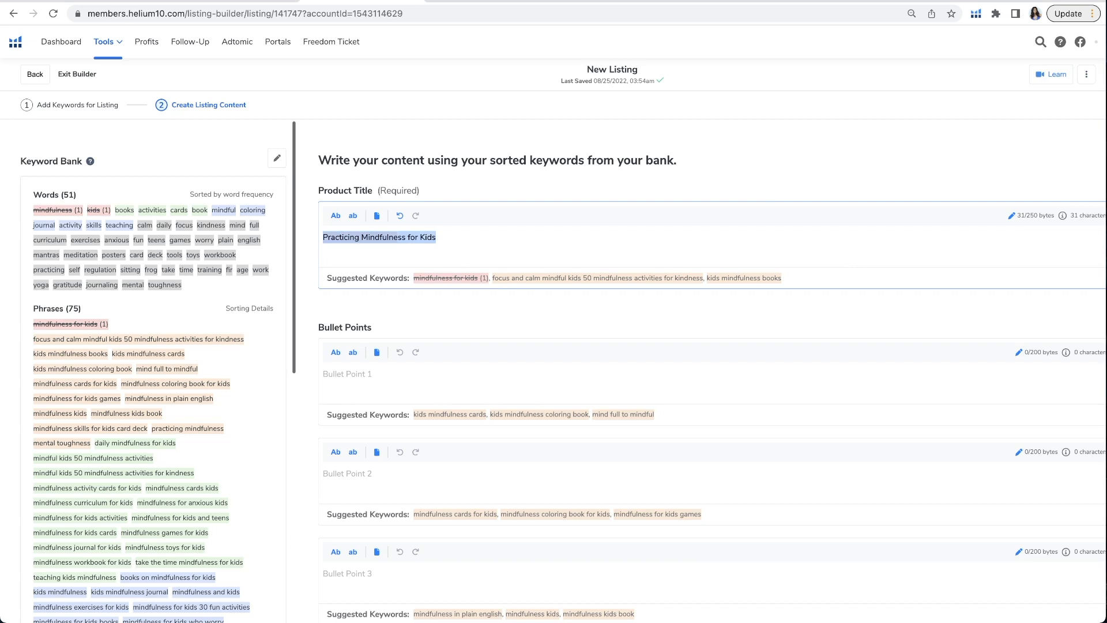
type("fulness for Kids for ")
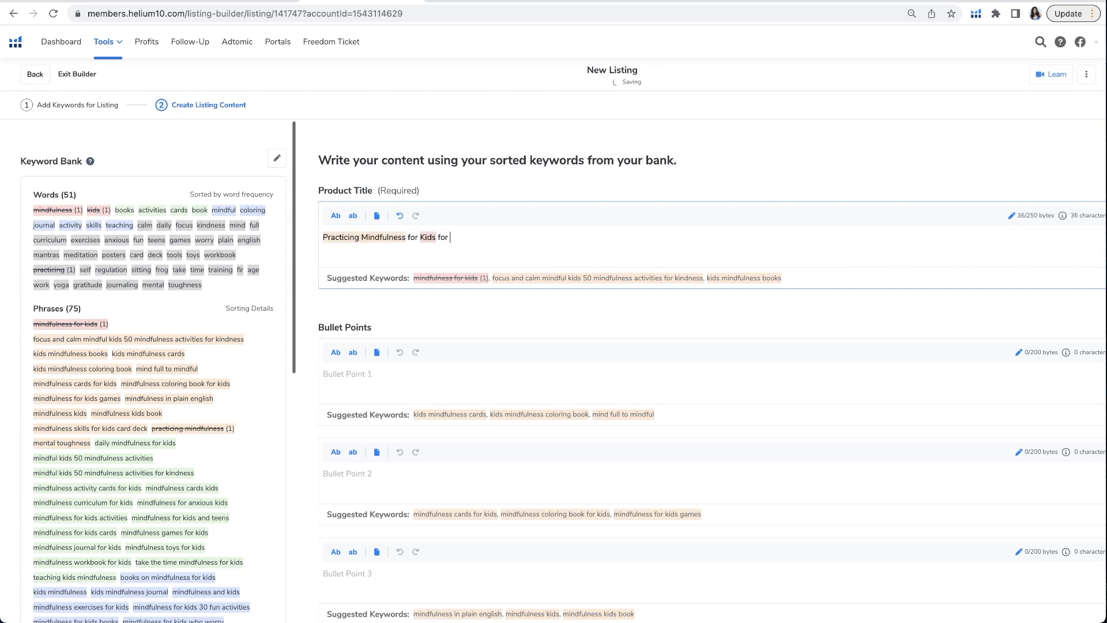
type("Improved Mental ")
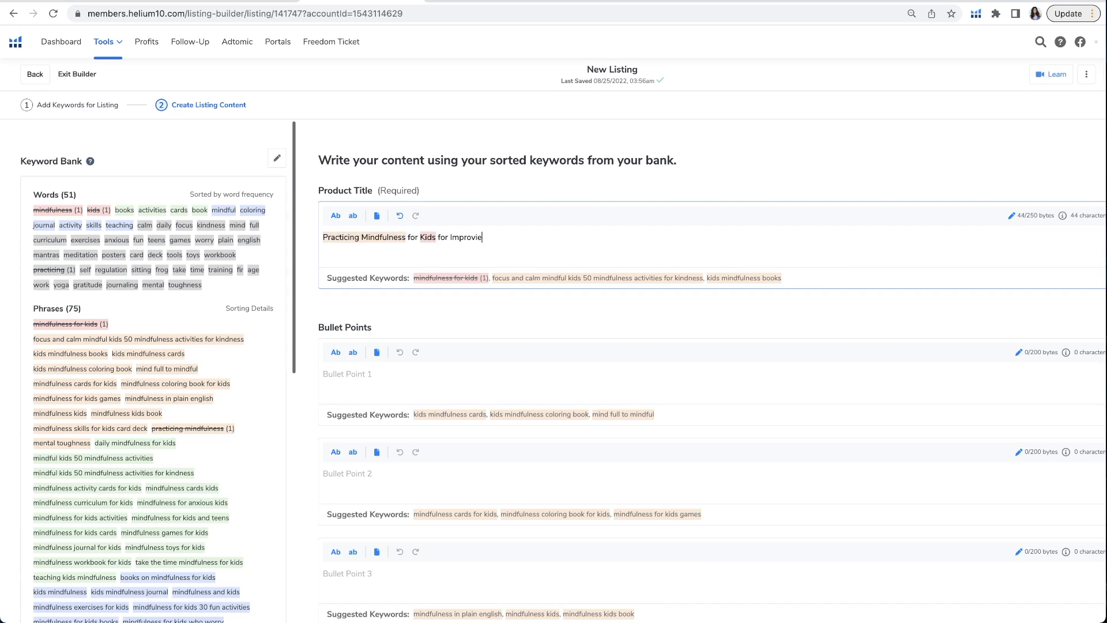
type("Toughness")
left_click(411, 298)
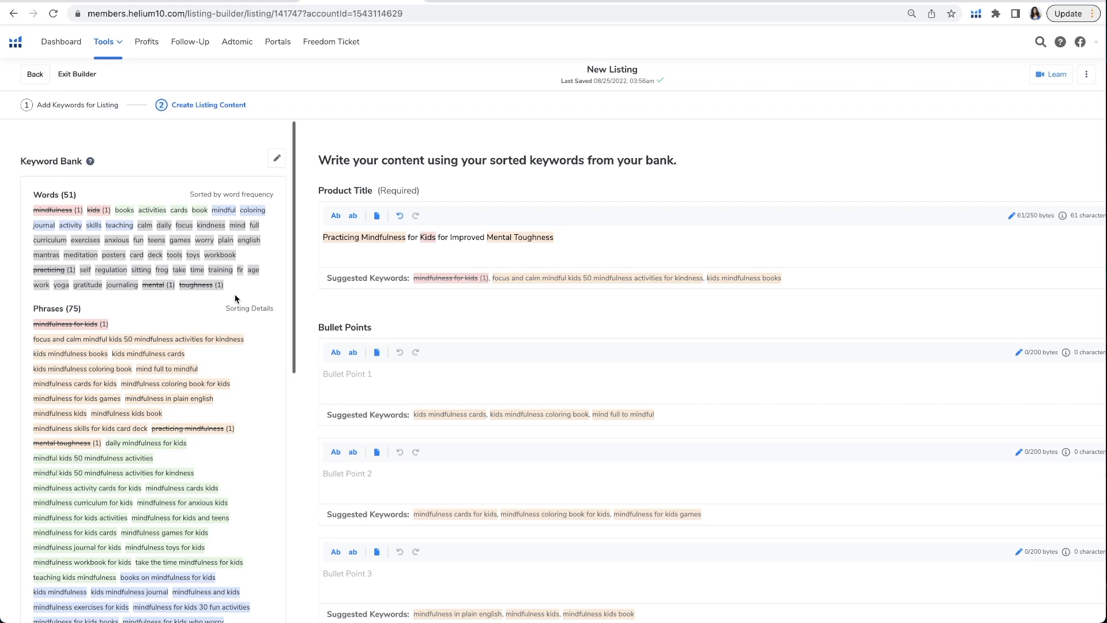
Set the byte limit of bullet point 1 to 4000
scroll(479, 373, "down", 1)
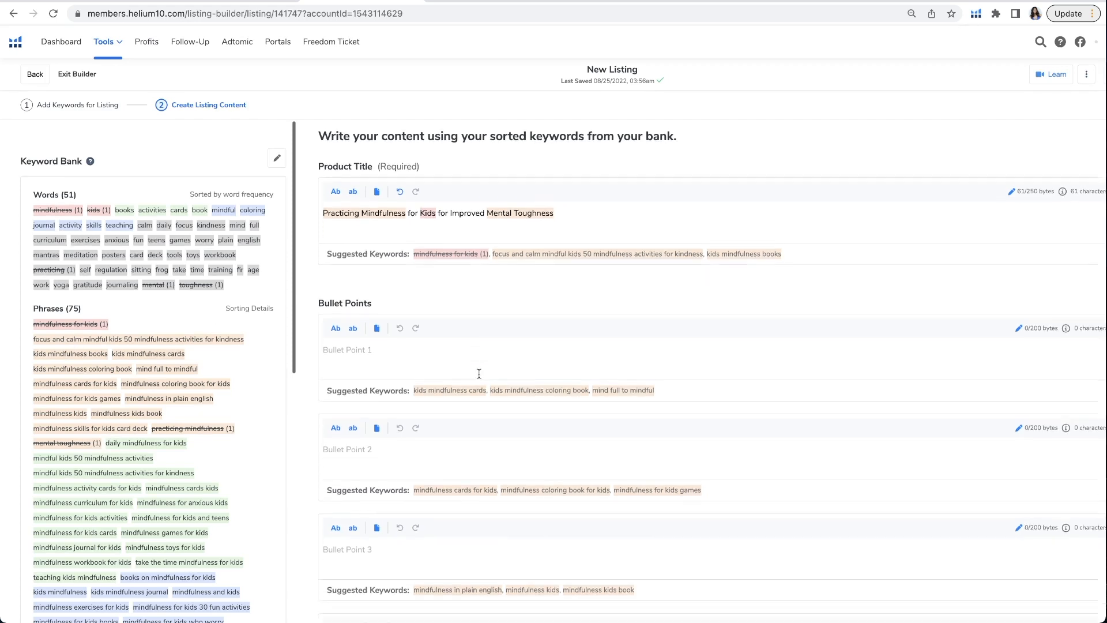
scroll(672, 316, "right", 2)
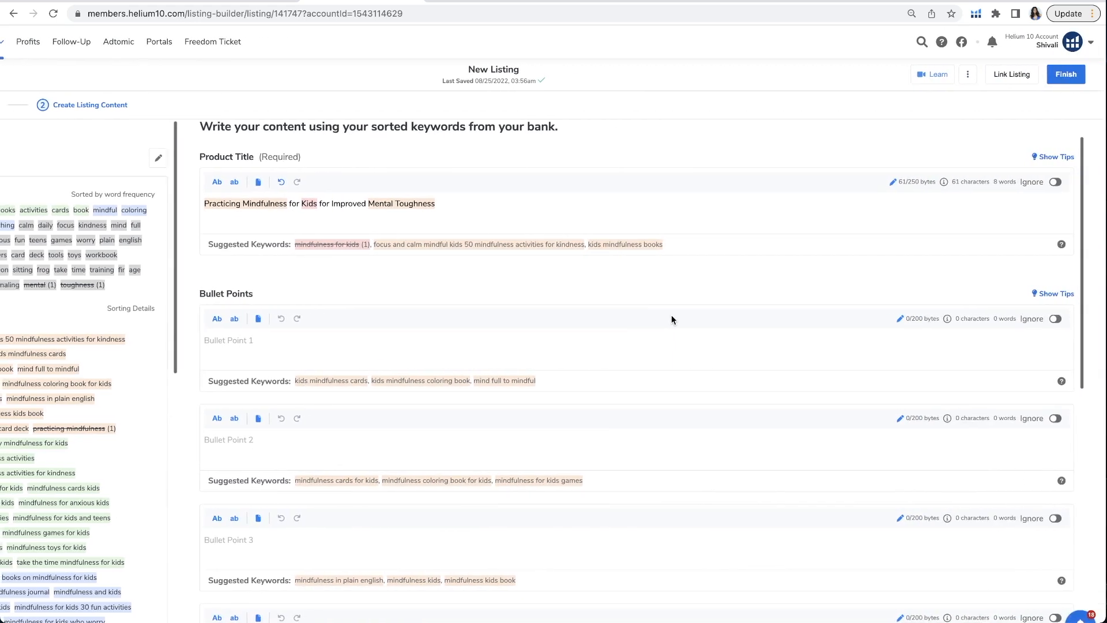
left_click(900, 319)
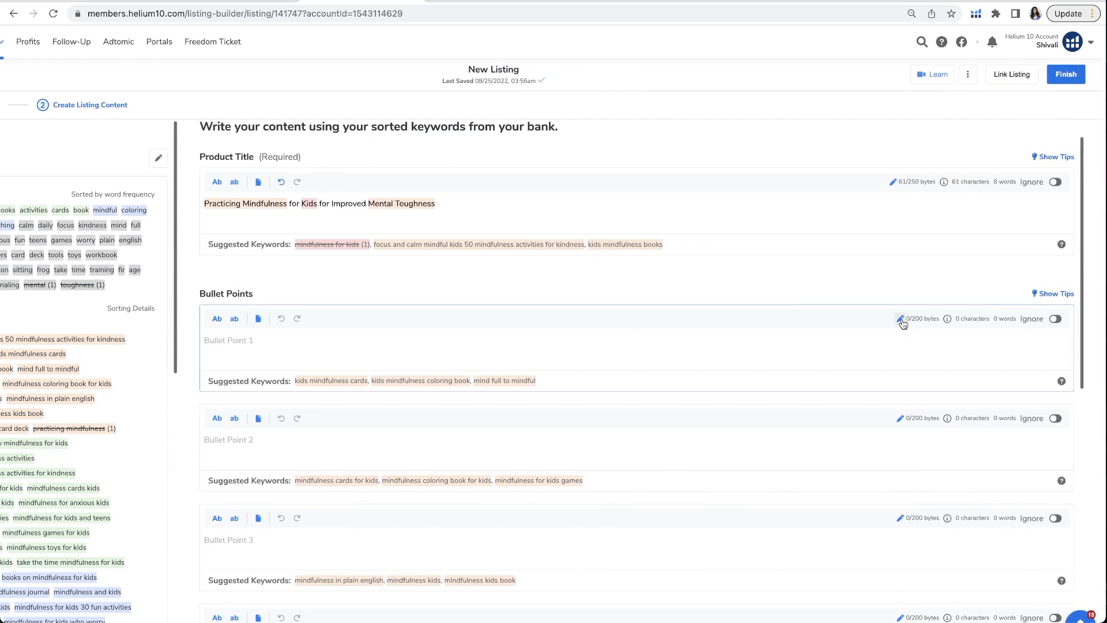
double_click(875, 293)
type("4000")
left_click(940, 289)
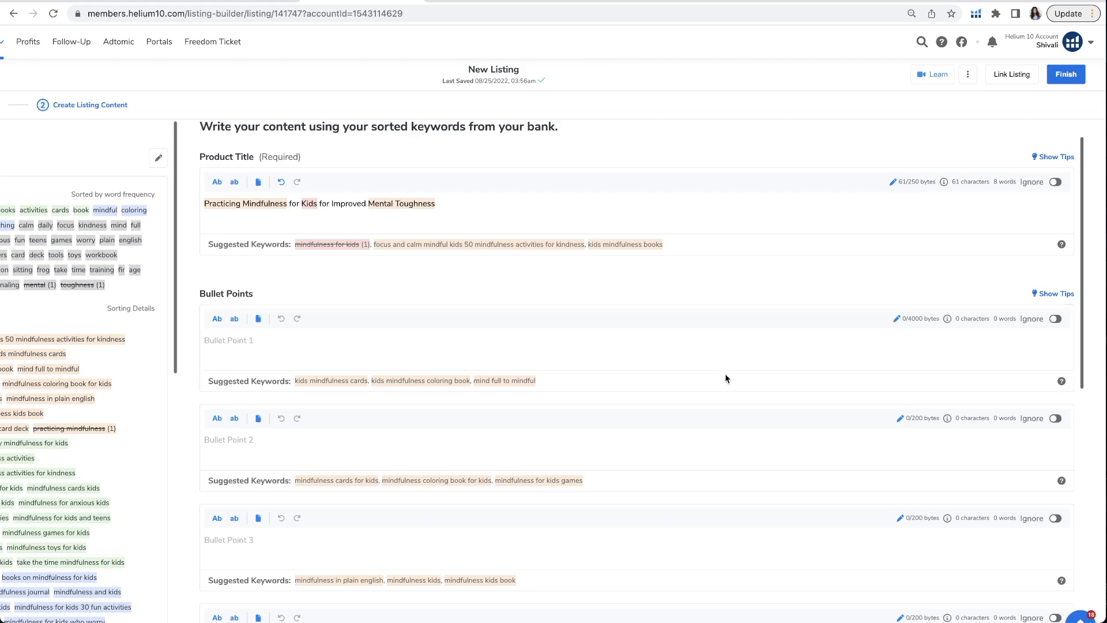
Begin bullet point 1 with "This book was created to enhance mindfulness for kids who worry. Full of mindfulness"
key("ctrl+minus")
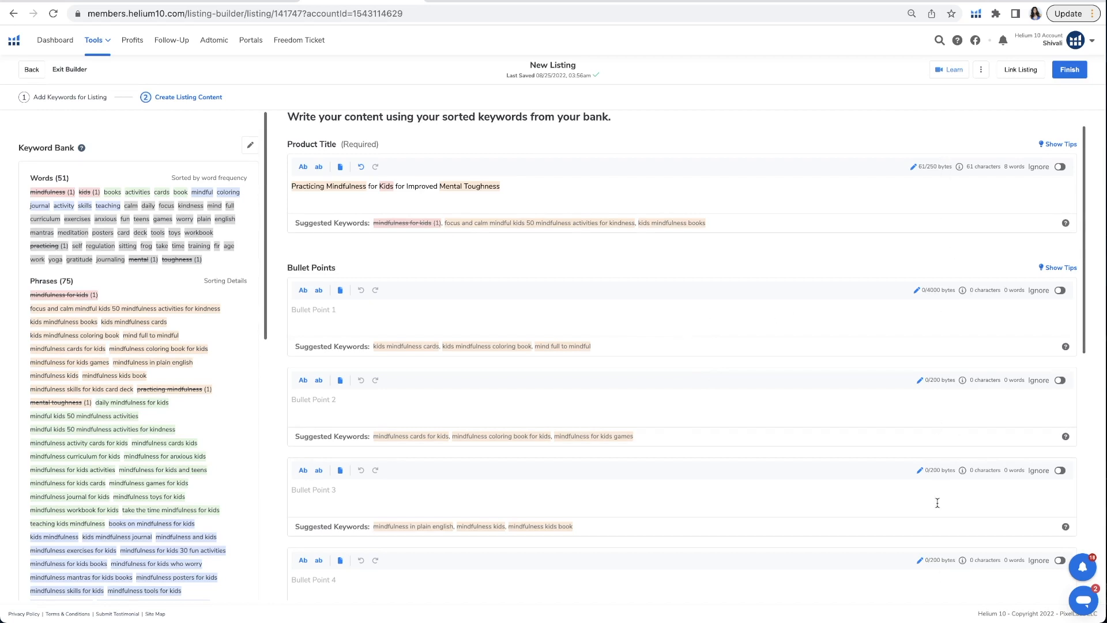
left_click(467, 317)
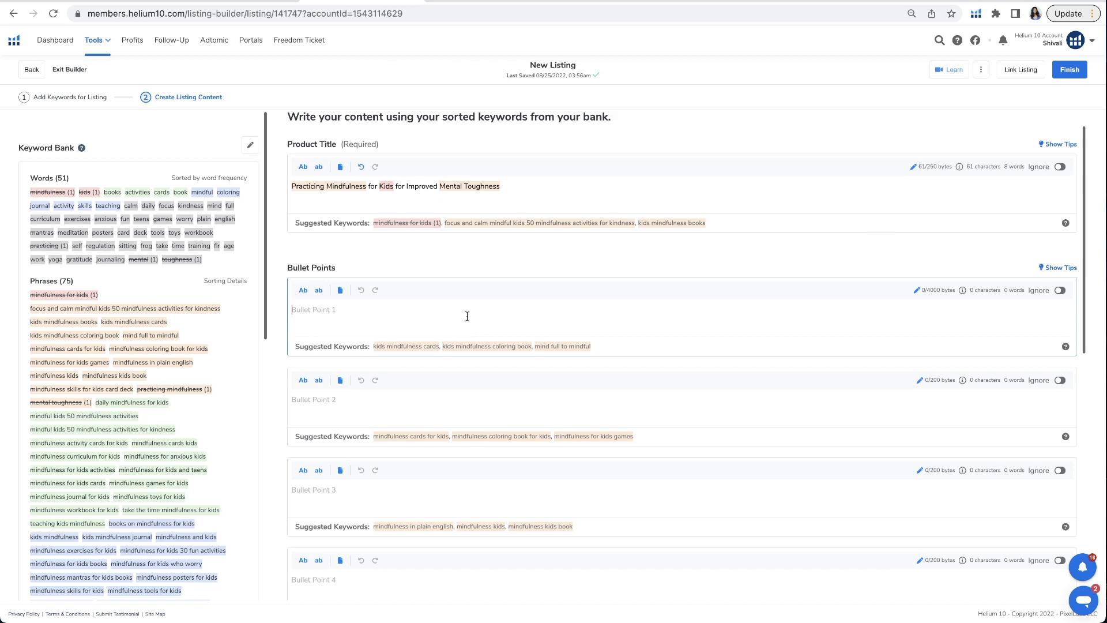
type("This book was created to enhance mindfulness for kids who worry. Full of m")
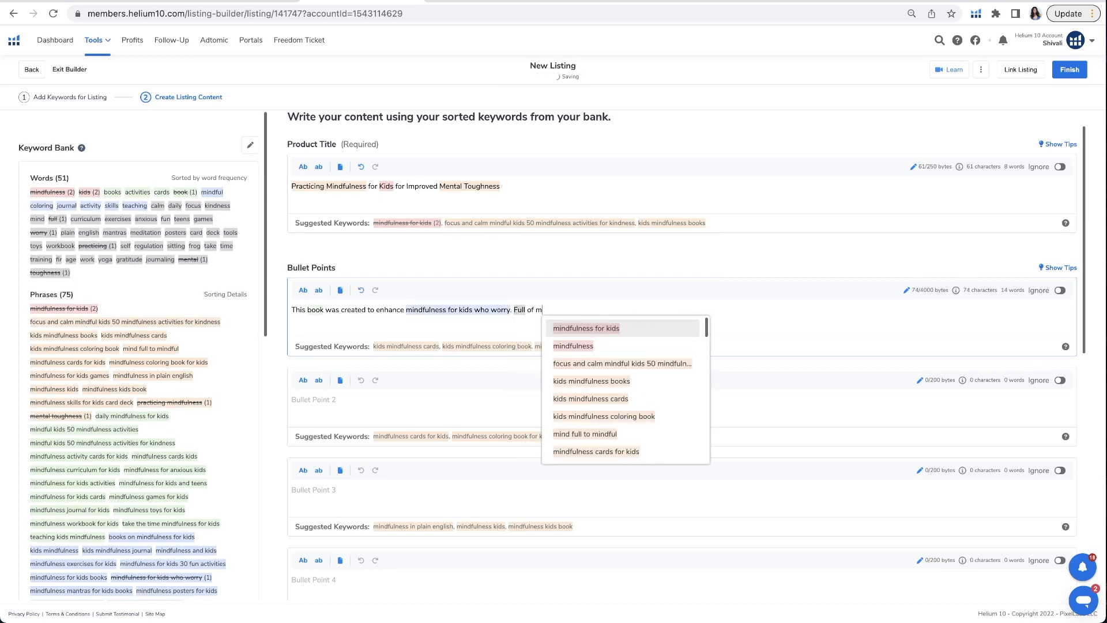
type("indfulness")
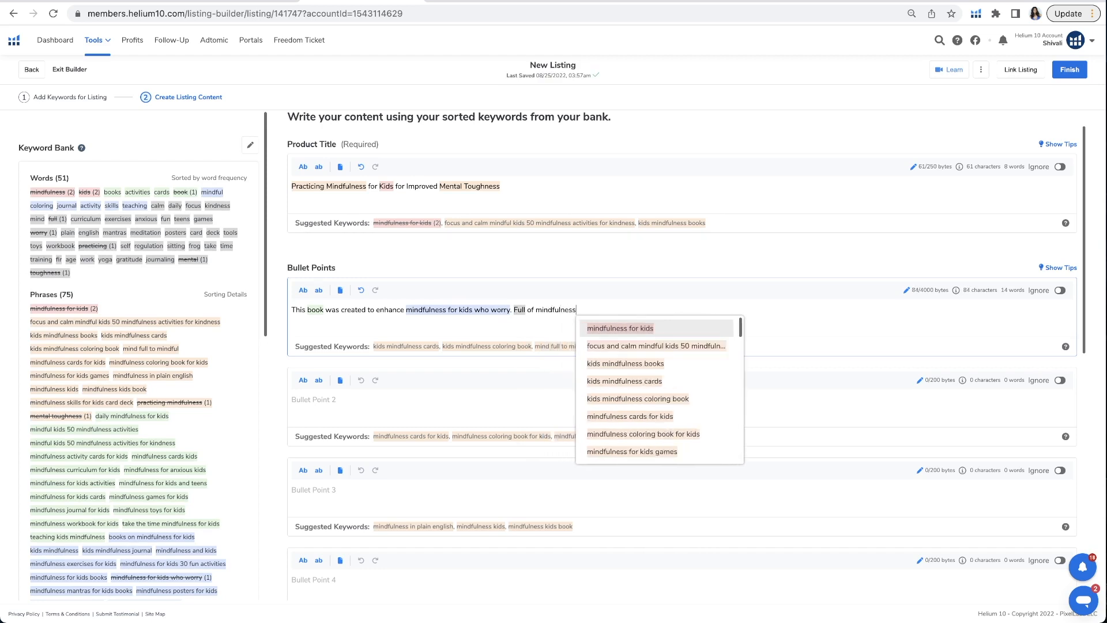
Complete the second sentence of bullet point 1 with "exercises and mindfulness mantras for kids to go from mind full to mindful."
type(" exercises and mindfulness mang")
type("ras for kids")
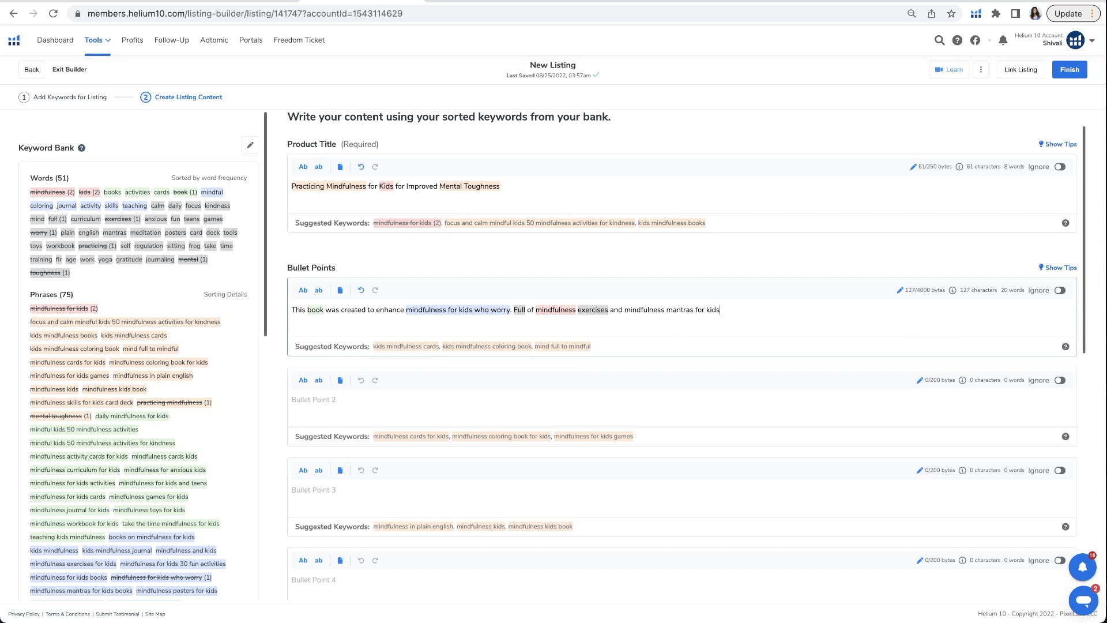
type(" to")
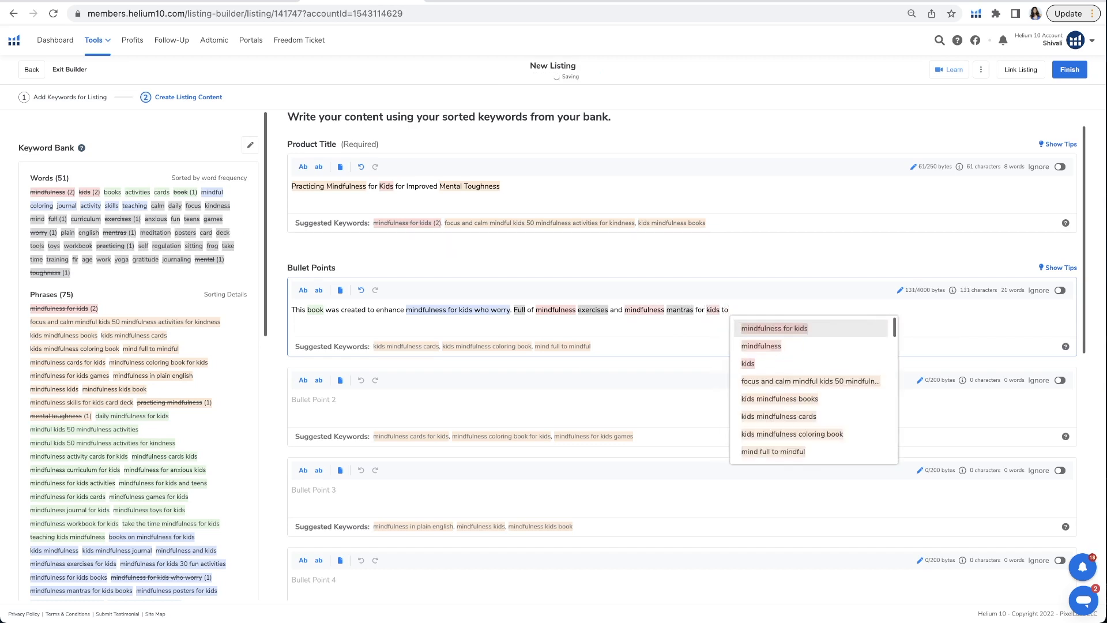
type(" go from mindfull")
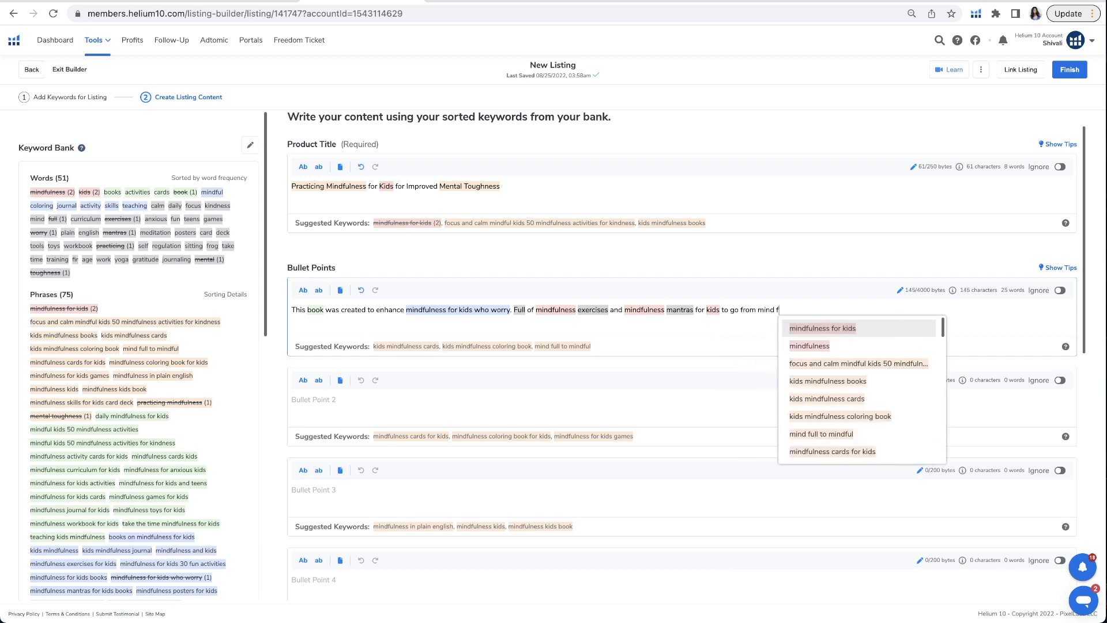
key("BackSpace")
key("BackSpace")
key("BackSpace")
key("BackSpace")
type("full to mindful.")
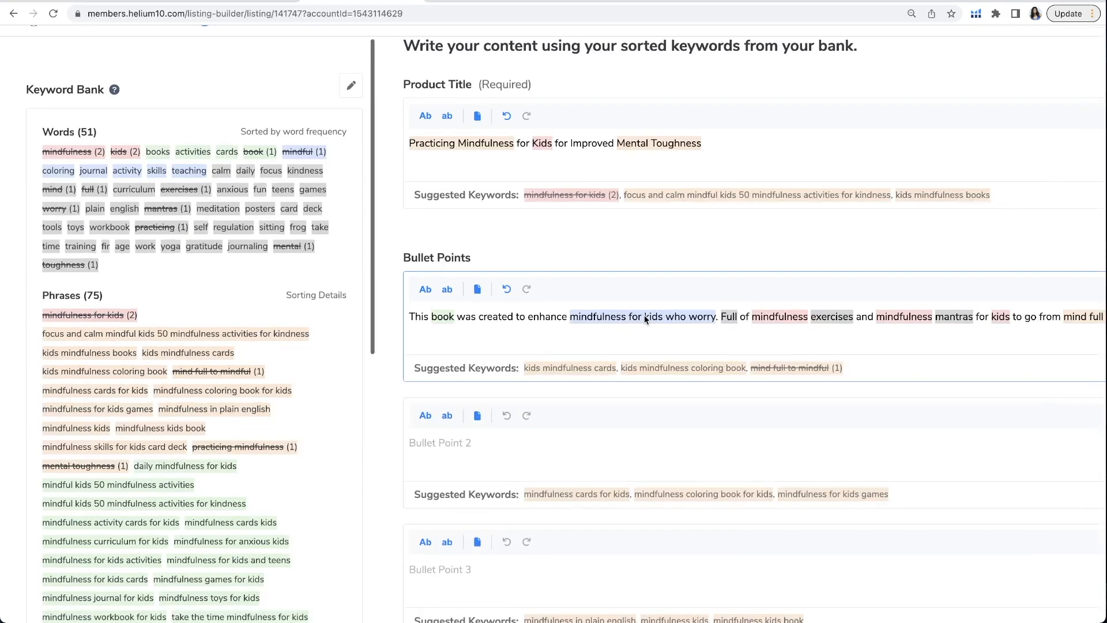
left_click(772, 237)
Try the Ignore option on bullet point 1 to check its effect on the keyword bank, and turn it back off
scroll(771, 237, "down", 5)
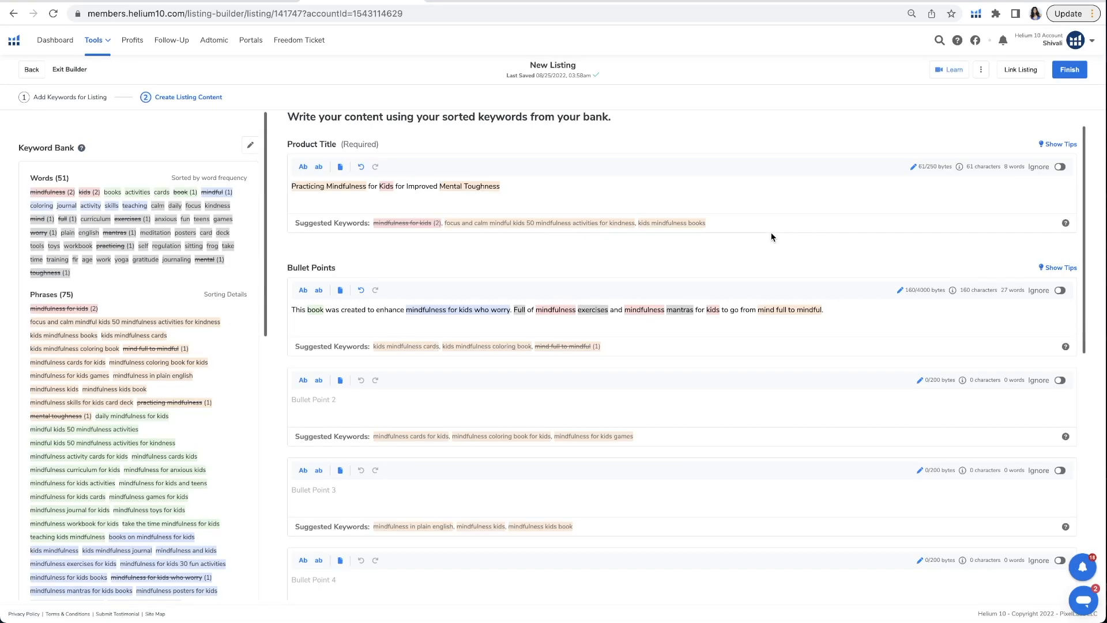
left_click(1062, 291)
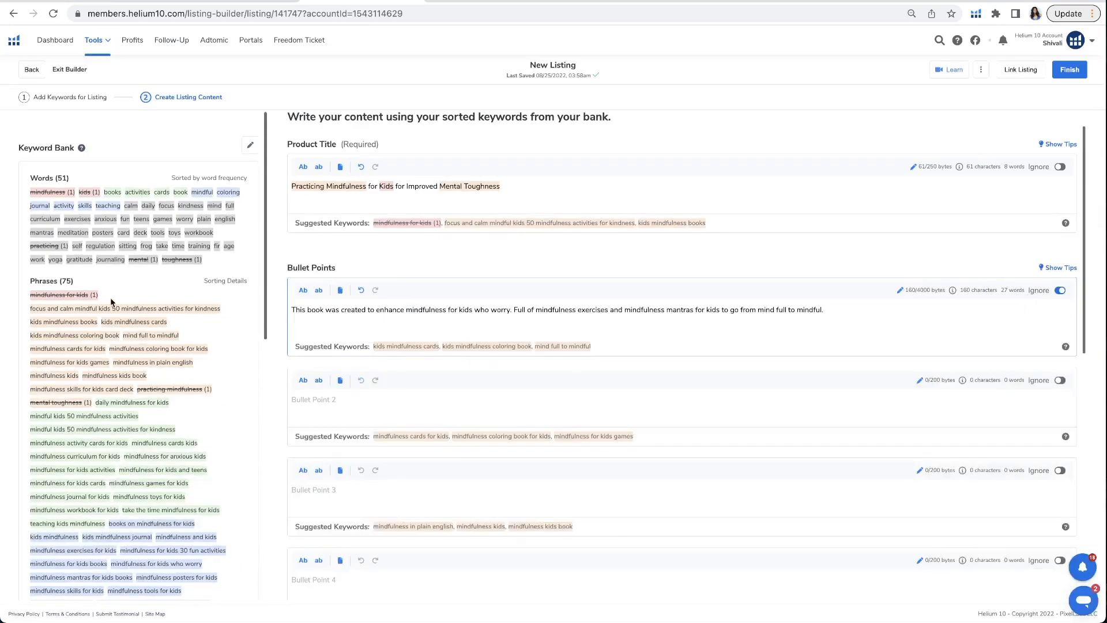
left_click(1060, 291)
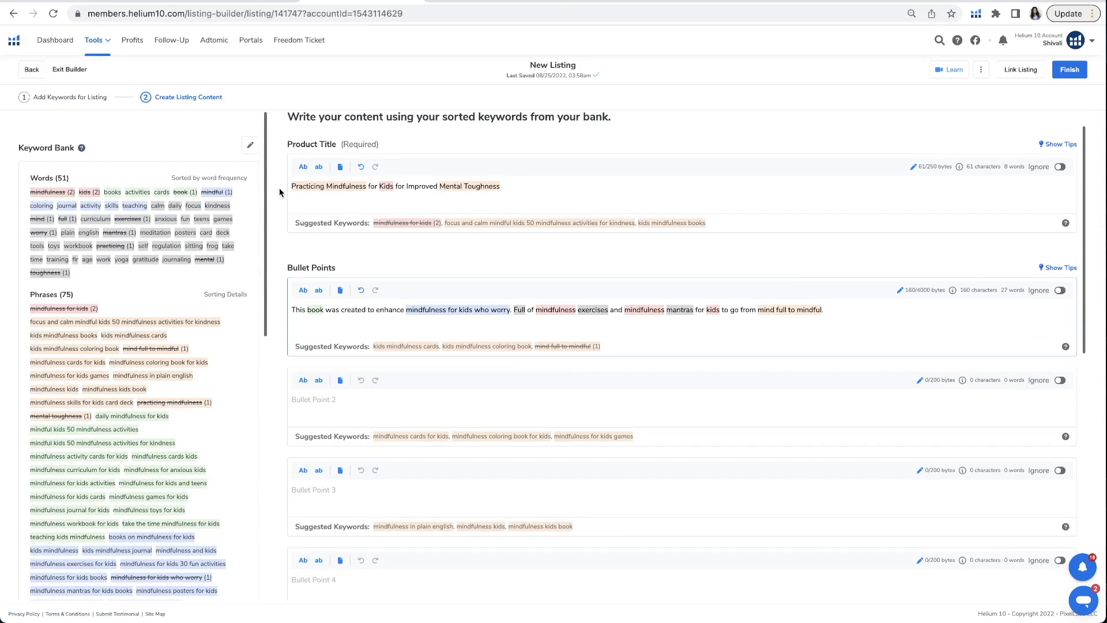
Finish the listing and reopen the "Practicing Mindfulness for Kids for Improved Mental Toughness" draft for editing, browsing its keyword folders
scroll(245, 276, "down", 10)
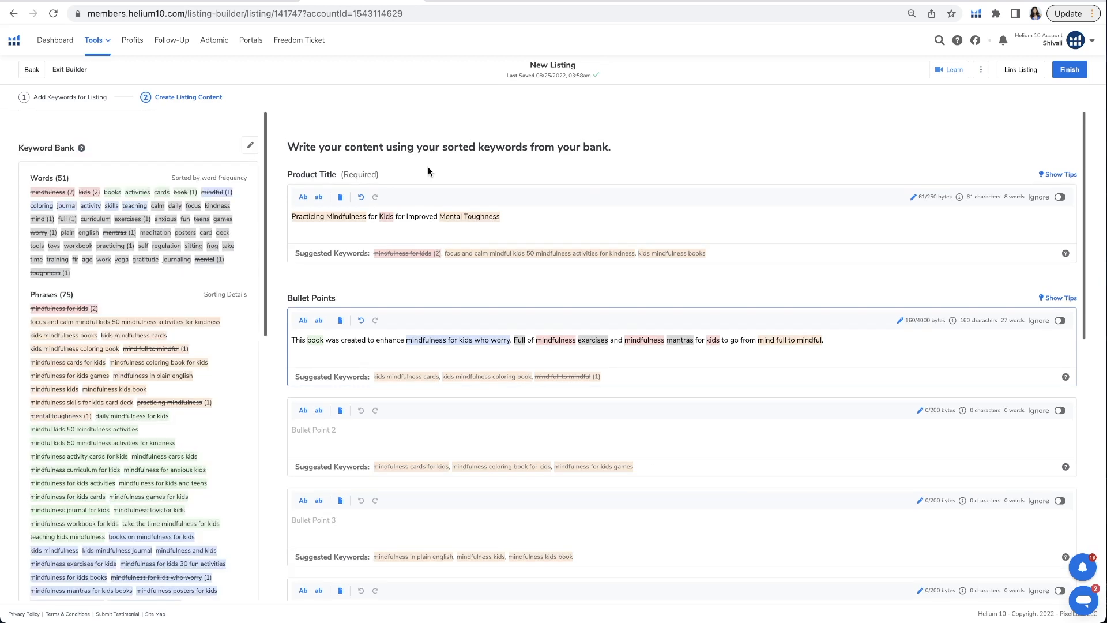
left_click(1071, 70)
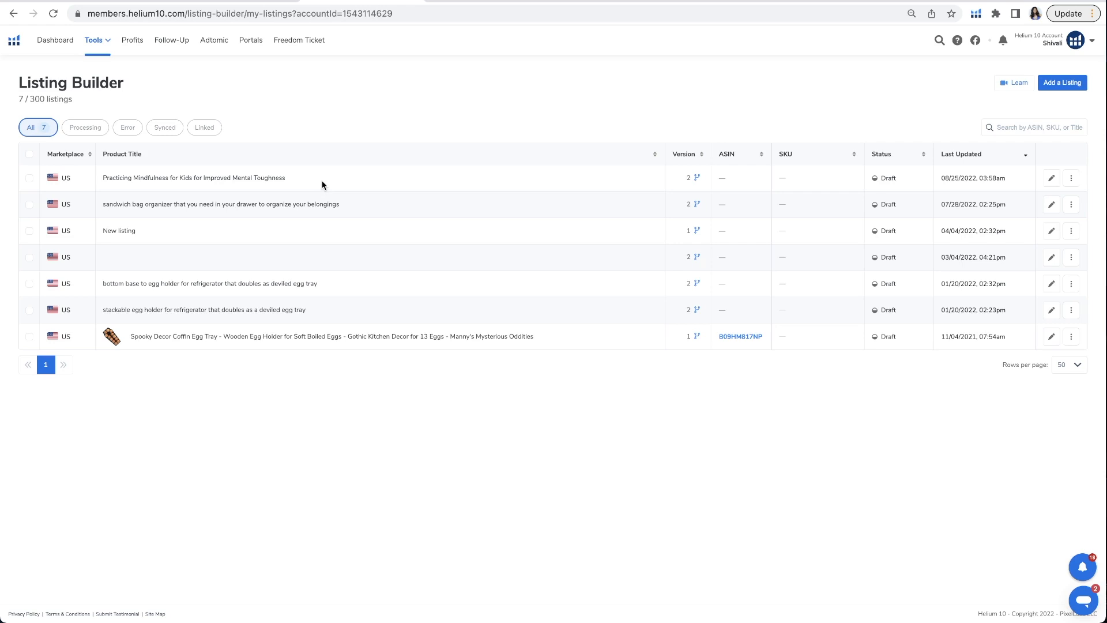
left_click(1053, 179)
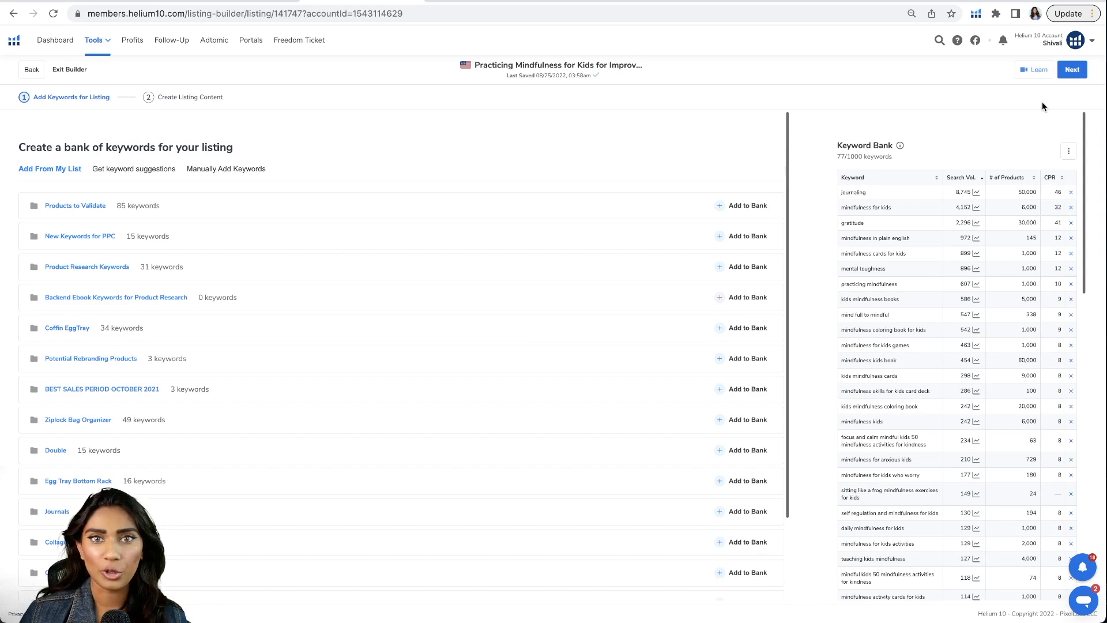
scroll(365, 329, "down", 3)
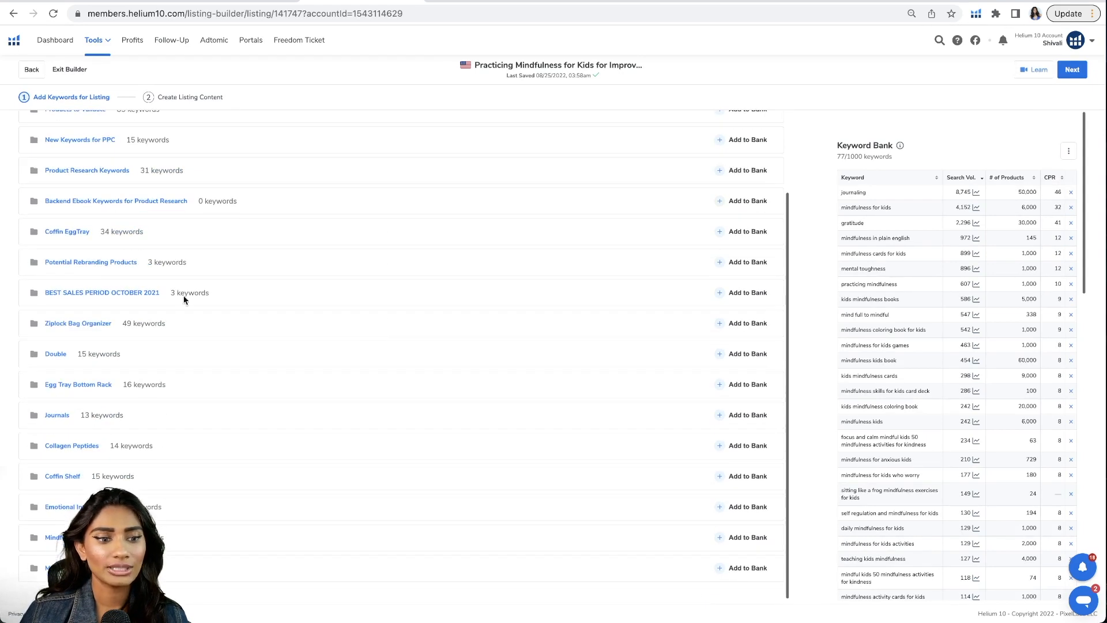